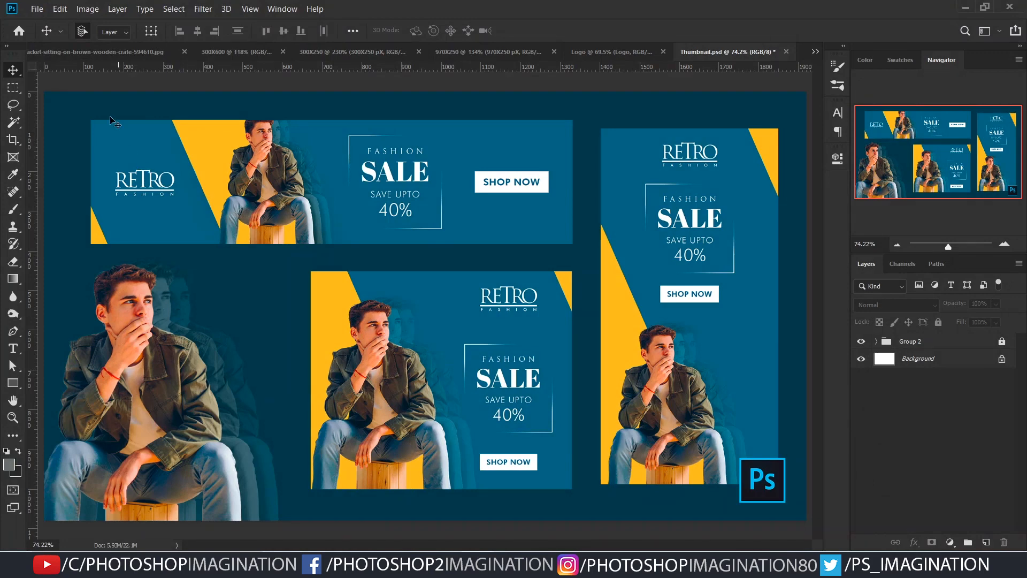
# In the photo of the man sitting on the crate, select him automatically with the Magic Wand tool's Select Subject.
pyautogui.click(91, 52)
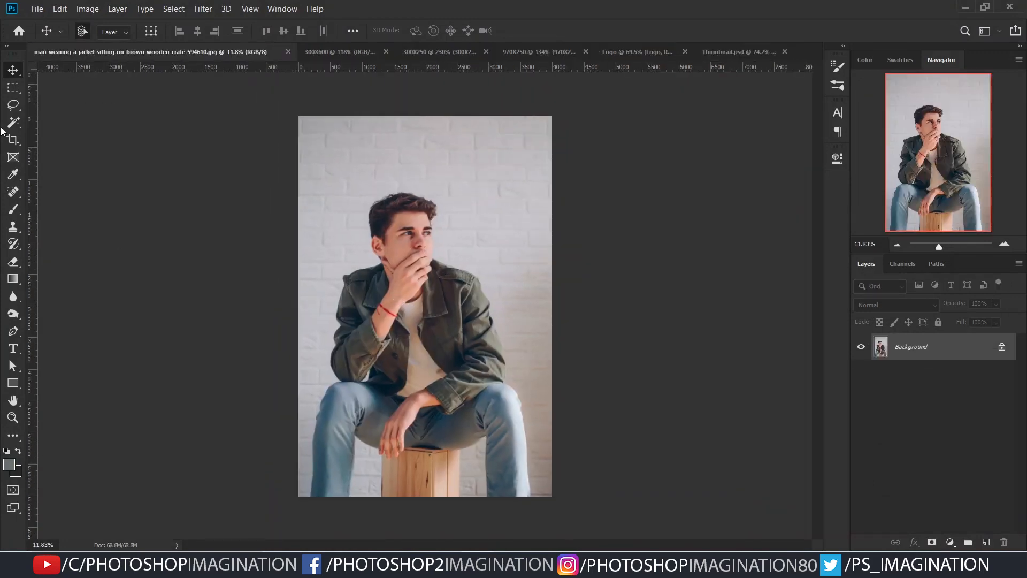
pyautogui.click(13, 105)
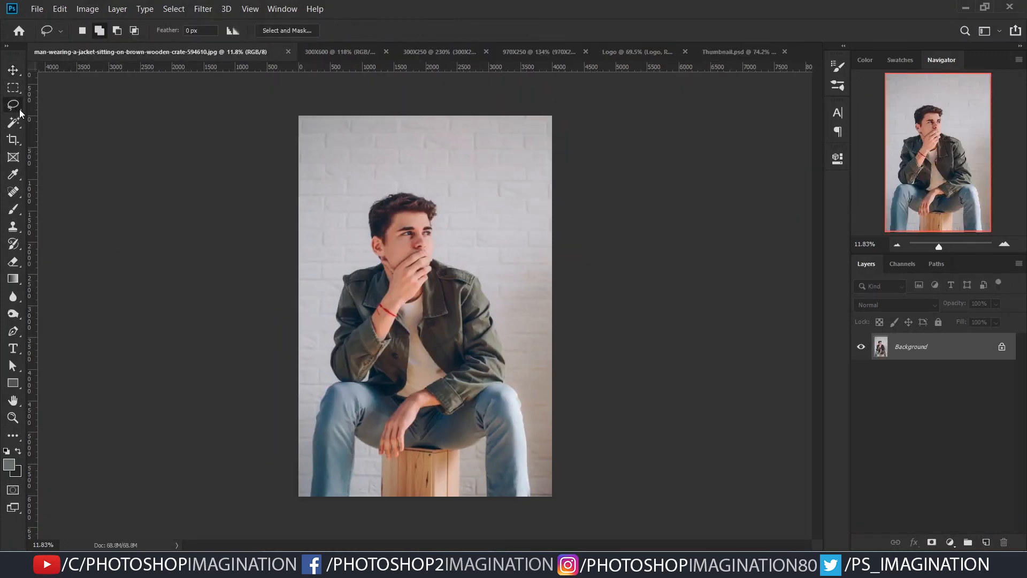
pyautogui.click(13, 122)
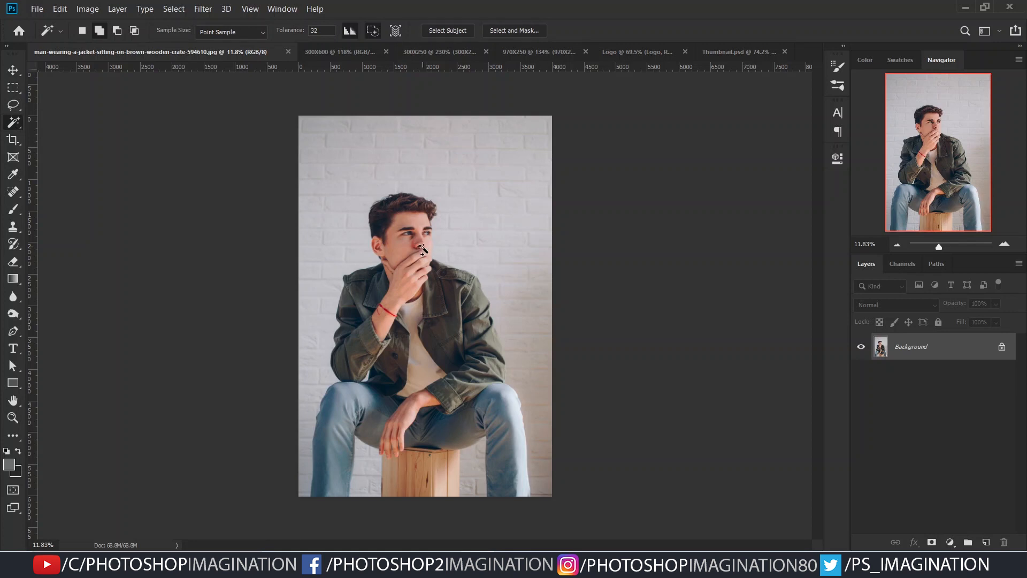
# Subtract the small wall wedge between the elbow and knee on the image's left side from the selection with the Lasso.
pyautogui.keyDown('ctrl'); pyautogui.click(342, 415); pyautogui.keyUp('ctrl')
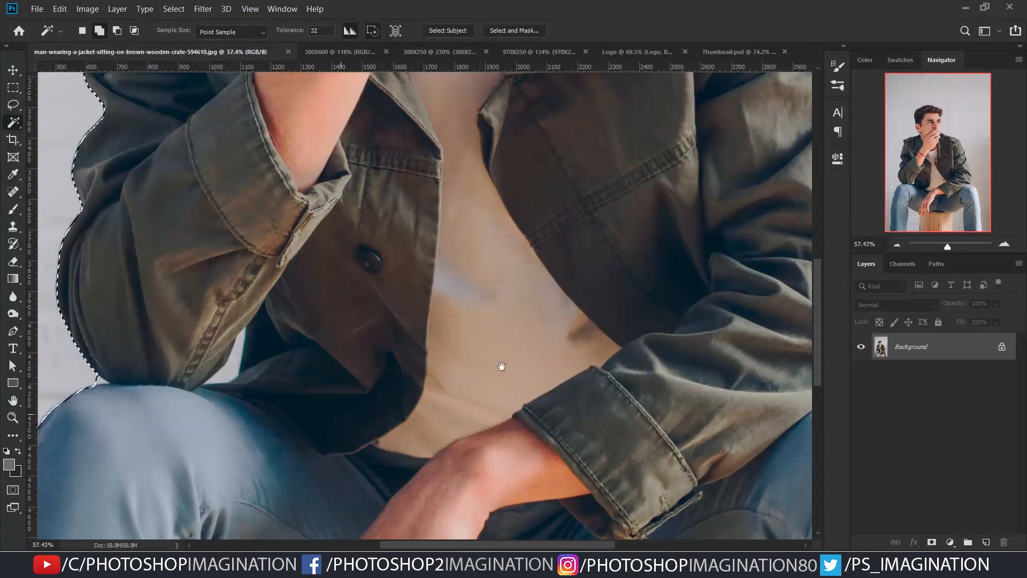
pyautogui.moveTo(343, 415); pyautogui.dragTo(502, 366)
pyautogui.keyDown('ctrl'); pyautogui.click(366, 327); pyautogui.keyUp('ctrl')
pyautogui.moveTo(230, 355); pyautogui.dragTo(383, 322)
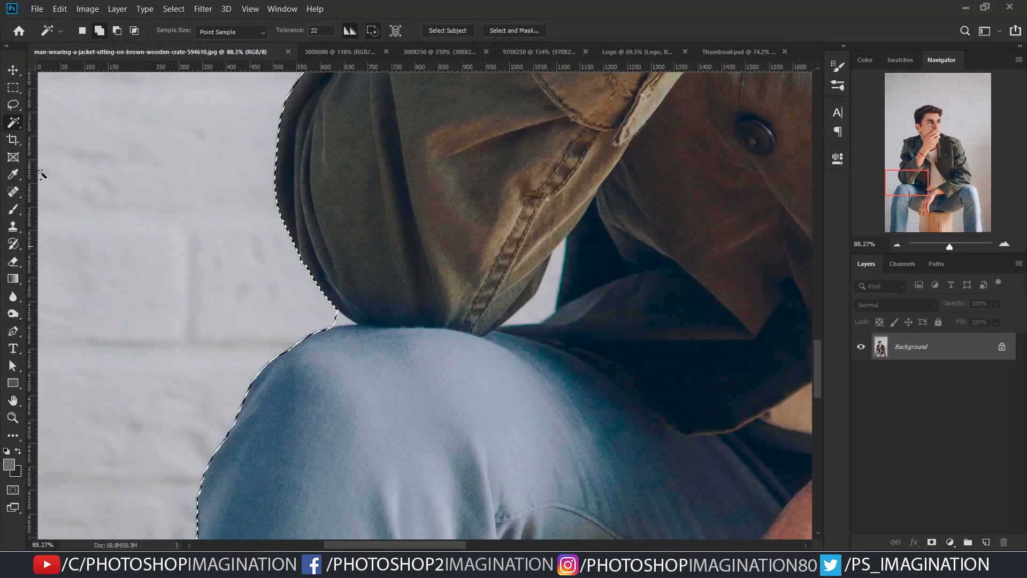
pyautogui.click(12, 106)
pyautogui.keyDown('ctrl'); pyautogui.click(318, 280); pyautogui.keyUp('ctrl')
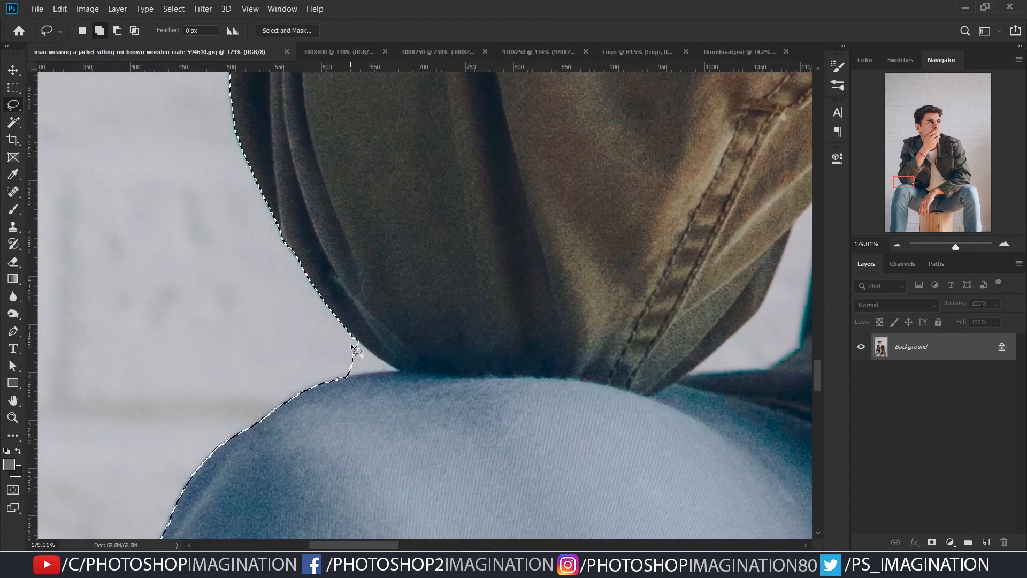
pyautogui.click(117, 33)
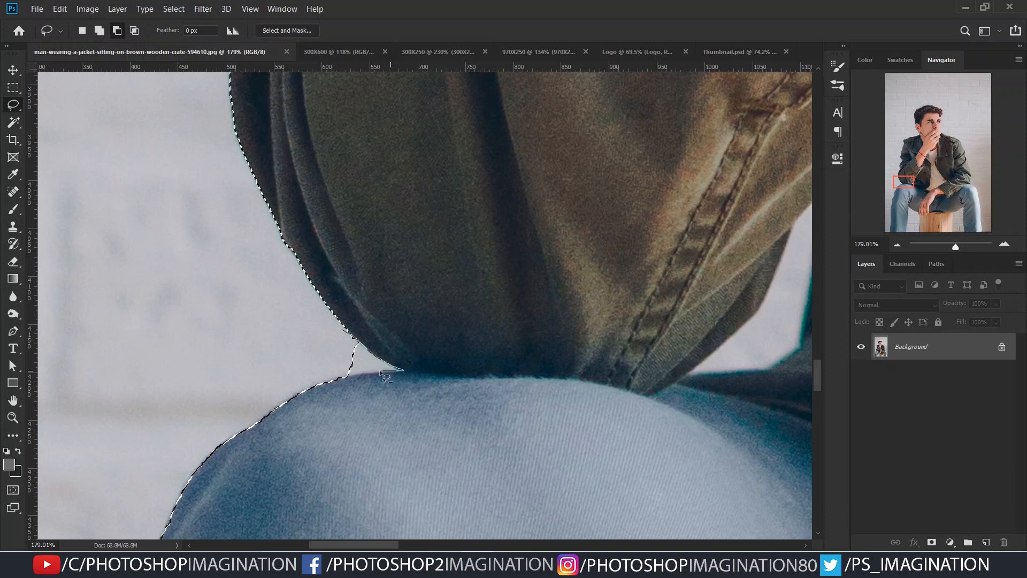
pyautogui.moveTo(331, 381); pyautogui.dragTo(340, 334)
# Subtract the enclosed patch of wall between the left-side sleeve and the jacket's lower part from the selection with the Lasso.
pyautogui.scroll(-5, 475, 380)
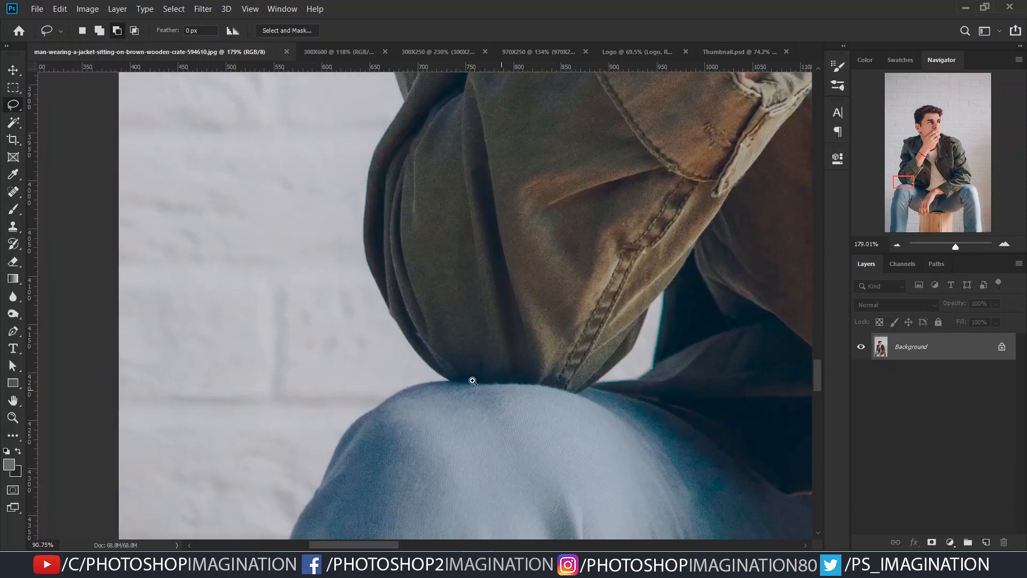
pyautogui.moveTo(596, 378); pyautogui.dragTo(275, 344)
pyautogui.scroll(5, 288, 364)
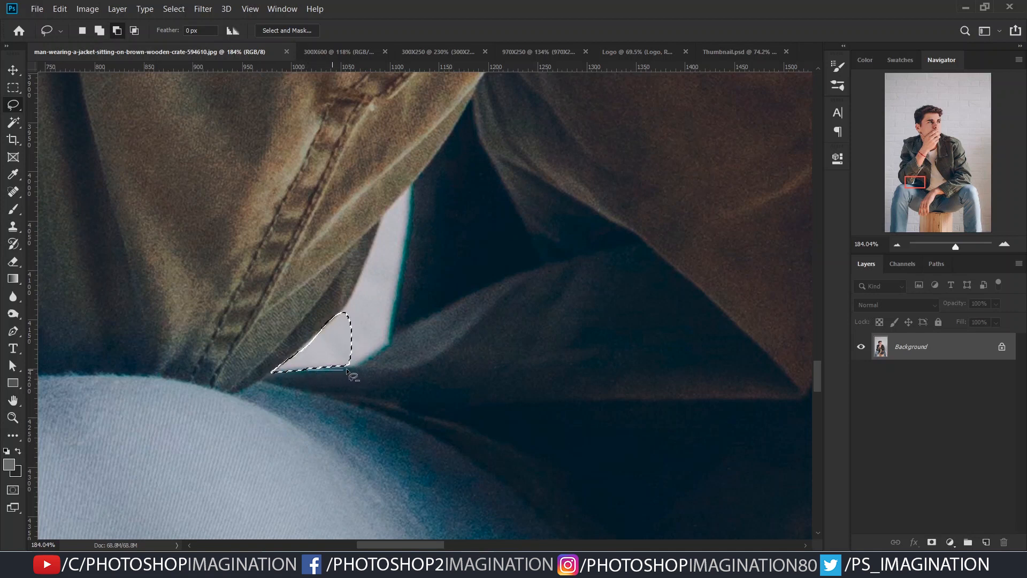
pyautogui.moveTo(357, 282)
pyautogui.mouseDown()
pyautogui.moveTo(344, 309)
pyautogui.moveTo(367, 319)
pyautogui.moveTo(338, 374)
pyautogui.moveTo(381, 302)
pyautogui.moveTo(365, 407)
pyautogui.mouseUp()
pyautogui.scroll(3, 363, 333)
pyautogui.moveTo(394, 276); pyautogui.dragTo(376, 306)
pyautogui.scroll(-8, 377, 306)
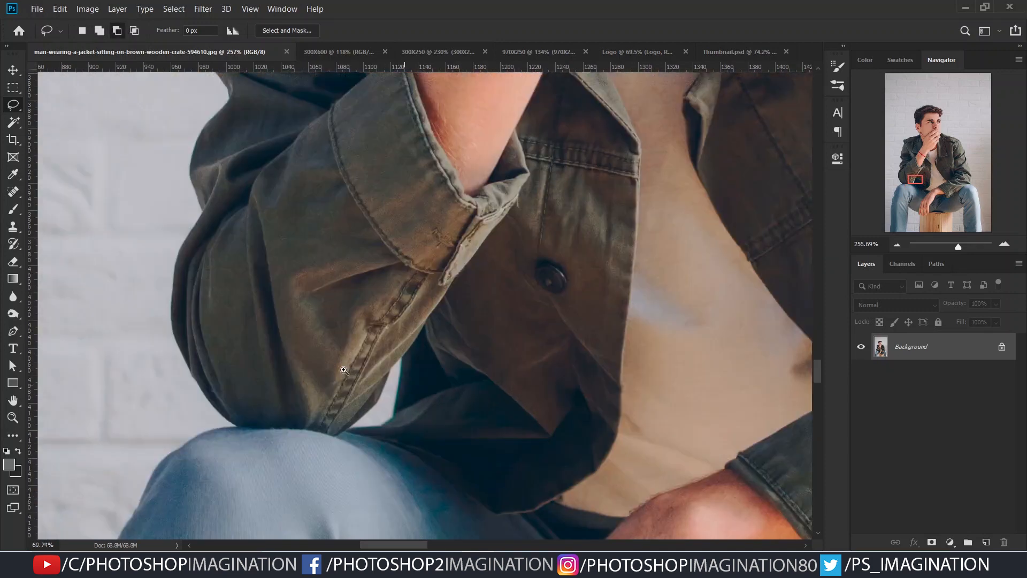
# Subtract the narrow upper tip of the wall gap between the left-side leg and the thigh underside from the selection.
pyautogui.moveTo(332, 471); pyautogui.dragTo(422, 282)
pyautogui.scroll(-4, 431, 275)
pyautogui.moveTo(393, 399); pyautogui.dragTo(389, 257)
pyautogui.scroll(8, 392, 258)
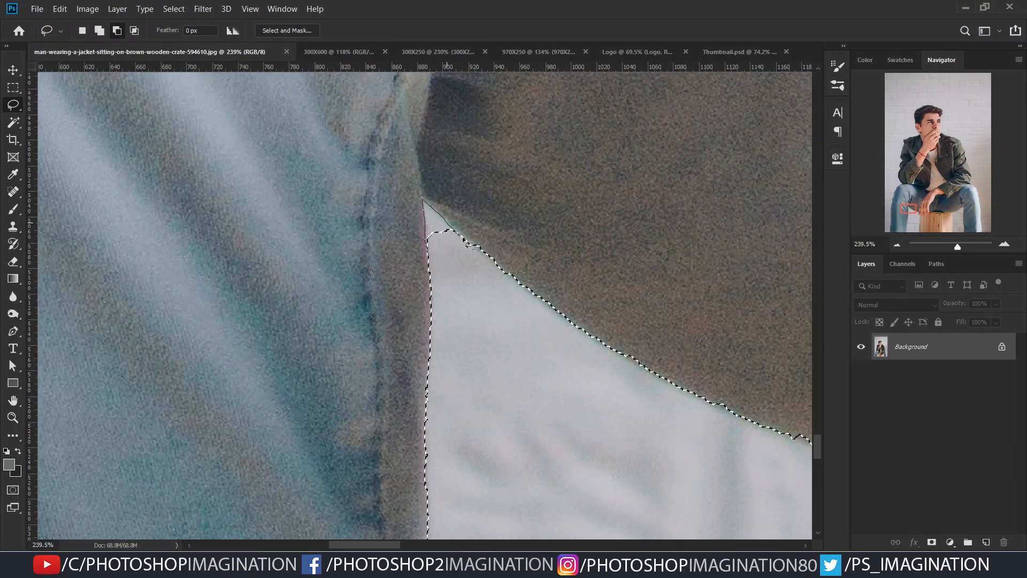
pyautogui.moveTo(463, 240); pyautogui.dragTo(460, 300)
# Subtract the wall corner where the crate's right edge meets the thigh underside from the selection with the Lasso.
pyautogui.scroll(-5, 455, 306)
pyautogui.moveTo(518, 373); pyautogui.dragTo(421, 230)
pyautogui.scroll(3, 528, 278)
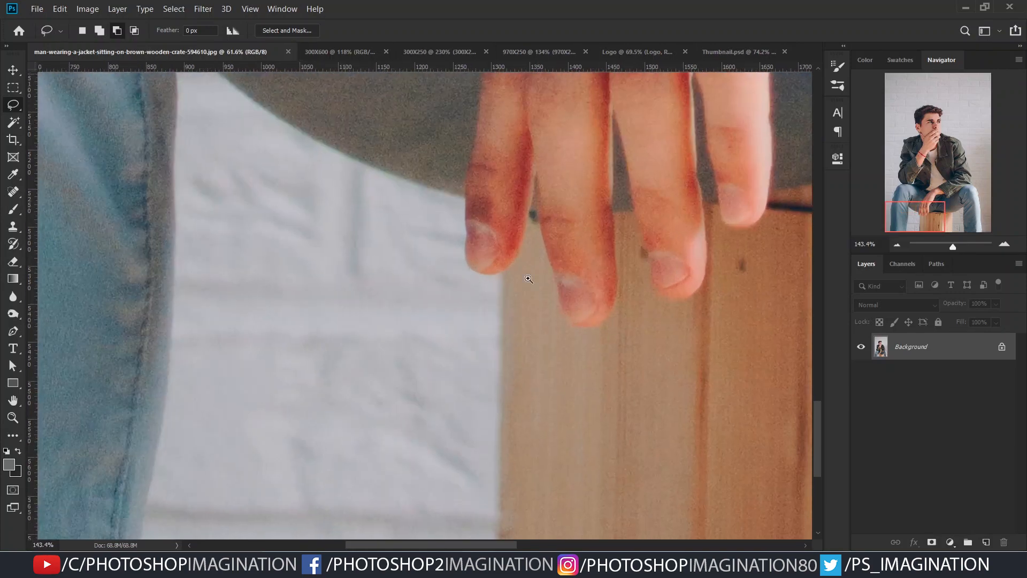
pyautogui.scroll(-2, 522, 291)
pyautogui.moveTo(504, 355); pyautogui.dragTo(508, 133)
pyautogui.scroll(-2, 506, 219)
pyautogui.moveTo(421, 292); pyautogui.dragTo(429, 360)
pyautogui.moveTo(786, 350); pyautogui.dragTo(456, 353)
pyautogui.moveTo(507, 236); pyautogui.dragTo(426, 374)
pyautogui.moveTo(409, 277); pyautogui.dragTo(441, 297)
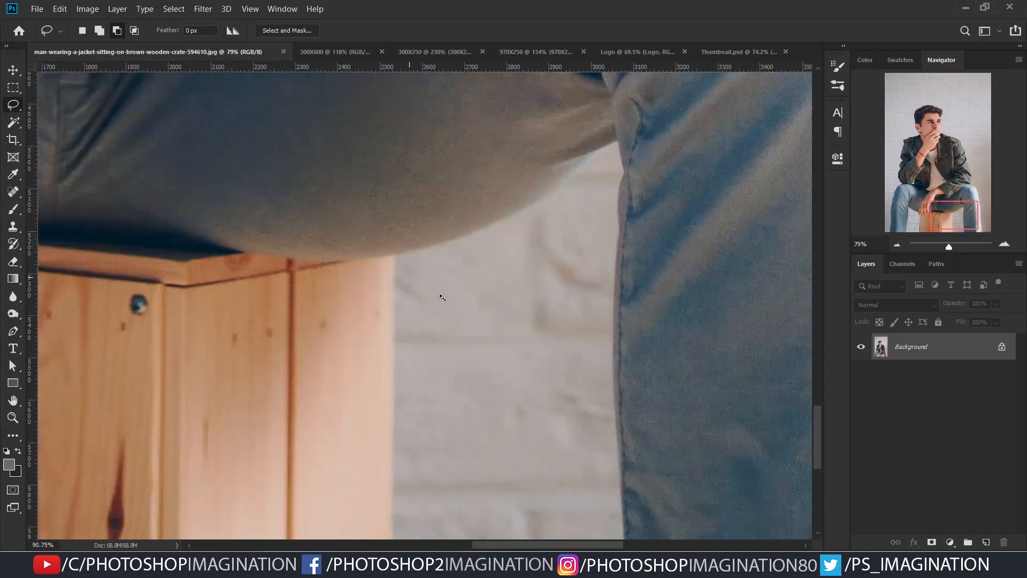
pyautogui.scroll(3, 441, 296)
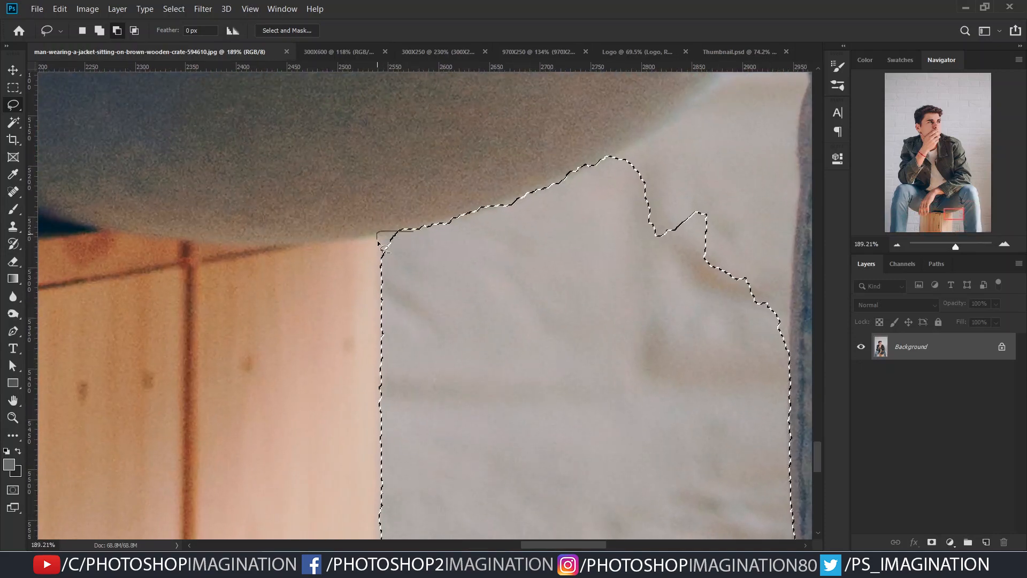
pyautogui.moveTo(377, 242); pyautogui.dragTo(484, 286)
# Subtract the remaining wall between the thigh underside and the right-side leg, following both trouser edges with the Lasso.
pyautogui.moveTo(596, 229); pyautogui.dragTo(593, 228)
pyautogui.moveTo(593, 228); pyautogui.dragTo(335, 387)
pyautogui.moveTo(231, 368)
pyautogui.mouseDown()
pyautogui.moveTo(267, 364)
pyautogui.moveTo(414, 280)
pyautogui.mouseUp()
pyautogui.click(118, 32)
pyautogui.moveTo(204, 387); pyautogui.dragTo(340, 335)
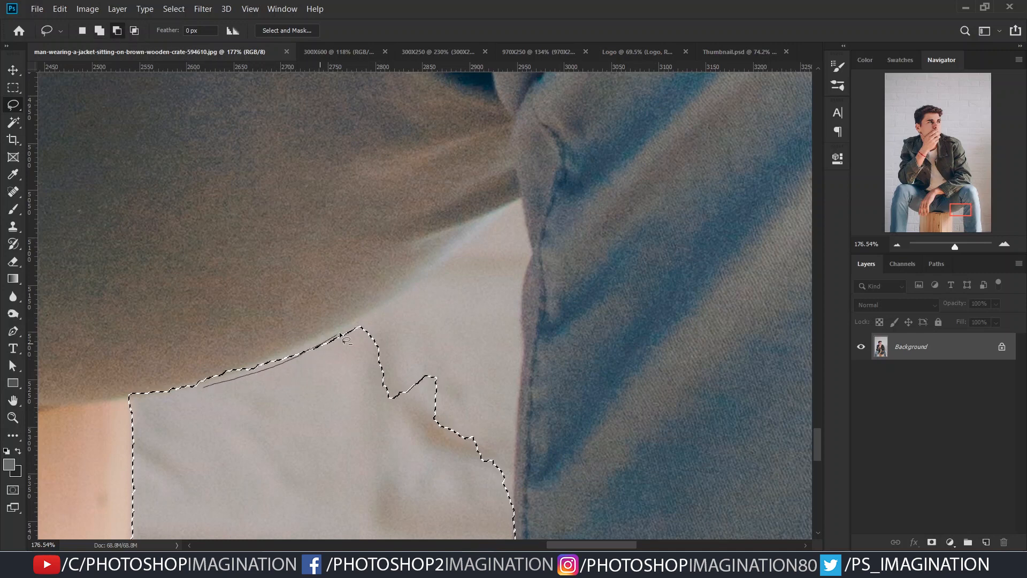
pyautogui.moveTo(533, 260); pyautogui.dragTo(527, 273)
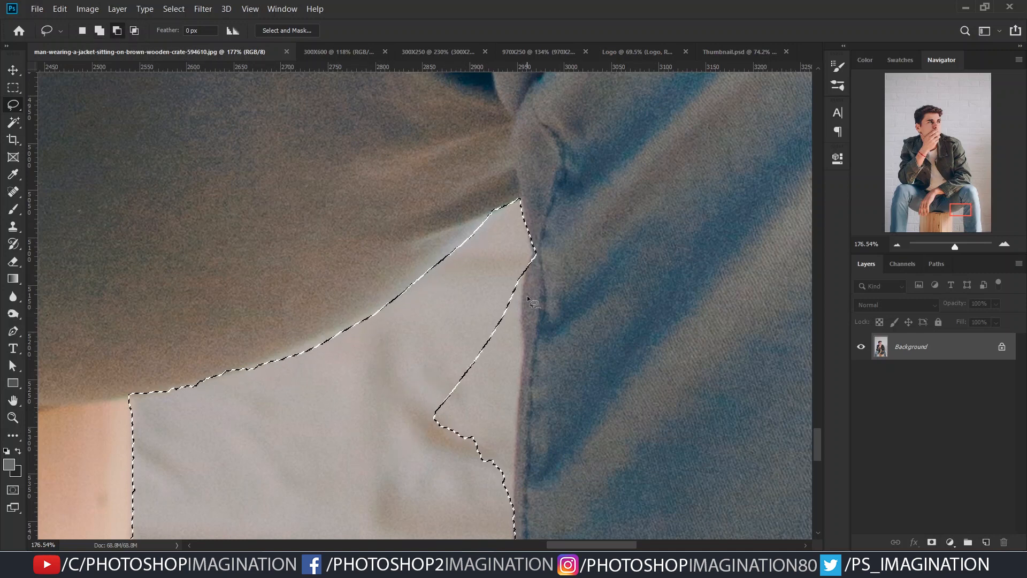
pyautogui.moveTo(518, 391); pyautogui.dragTo(396, 364)
# Subtract the small wall wedge between the right-side sleeve and knee from the selection with the Lasso.
pyautogui.moveTo(507, 383)
pyautogui.mouseDown()
pyautogui.moveTo(408, 216)
pyautogui.moveTo(415, 269)
pyautogui.moveTo(377, 305)
pyautogui.mouseUp()
pyautogui.moveTo(392, 350); pyautogui.dragTo(392, 289)
pyautogui.moveTo(420, 153); pyautogui.dragTo(412, 249)
pyautogui.scroll(-3, 415, 251)
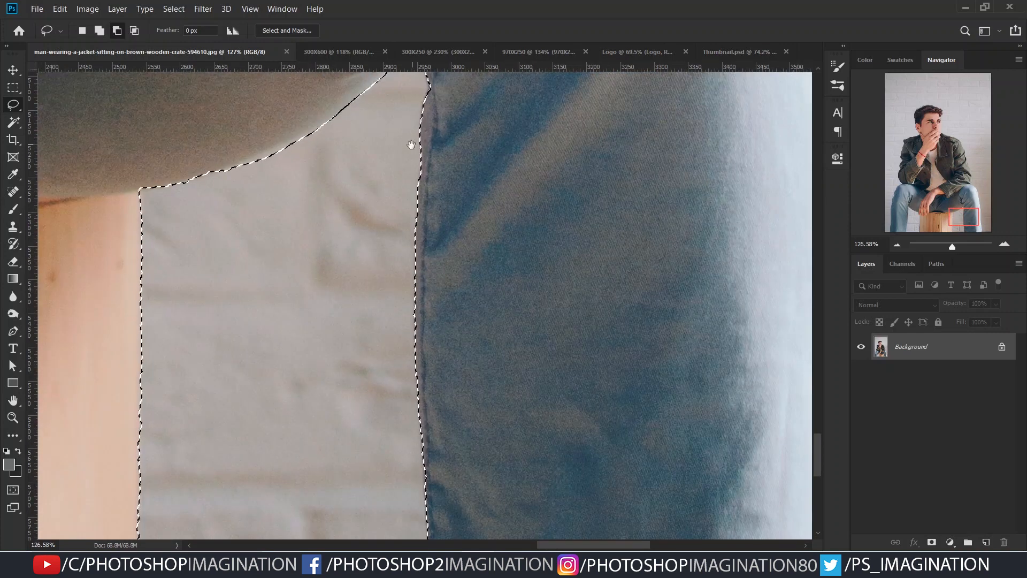
pyautogui.moveTo(213, 374); pyautogui.dragTo(282, 216)
pyautogui.scroll(-3, 282, 215)
pyautogui.scroll(-1, 421, 344)
pyautogui.scroll(-1, 421, 344)
pyautogui.moveTo(642, 102); pyautogui.dragTo(583, 422)
pyautogui.moveTo(514, 86)
pyautogui.mouseDown()
pyautogui.moveTo(557, 365)
pyautogui.moveTo(526, 400)
pyautogui.mouseUp()
pyautogui.scroll(4, 557, 364)
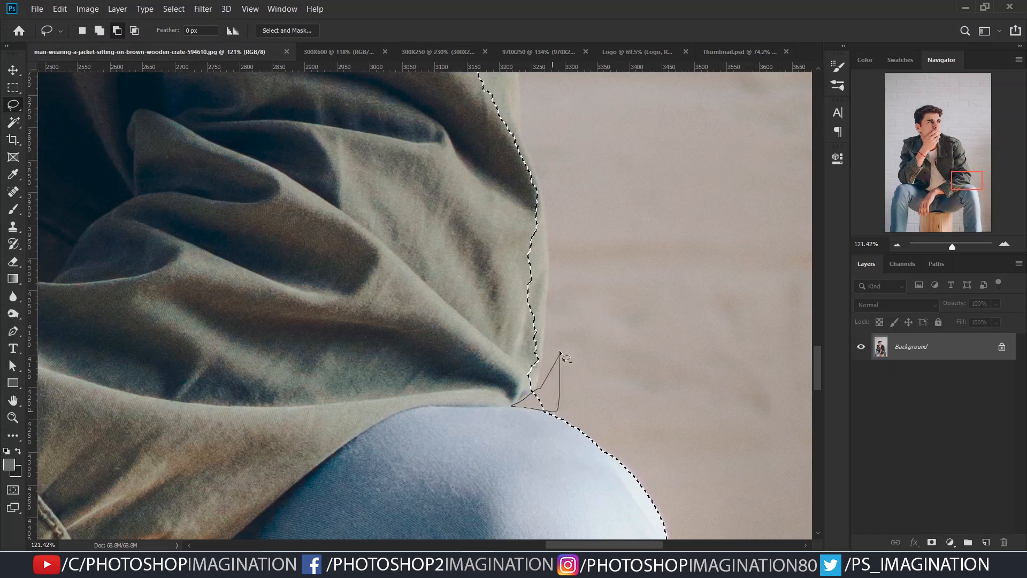
pyautogui.moveTo(560, 353); pyautogui.dragTo(556, 369)
# Set the Lasso to add to the selection and include the missed strip along the right-side sleeve's outer edge.
pyautogui.scroll(2, 393, 278)
pyautogui.click(99, 30)
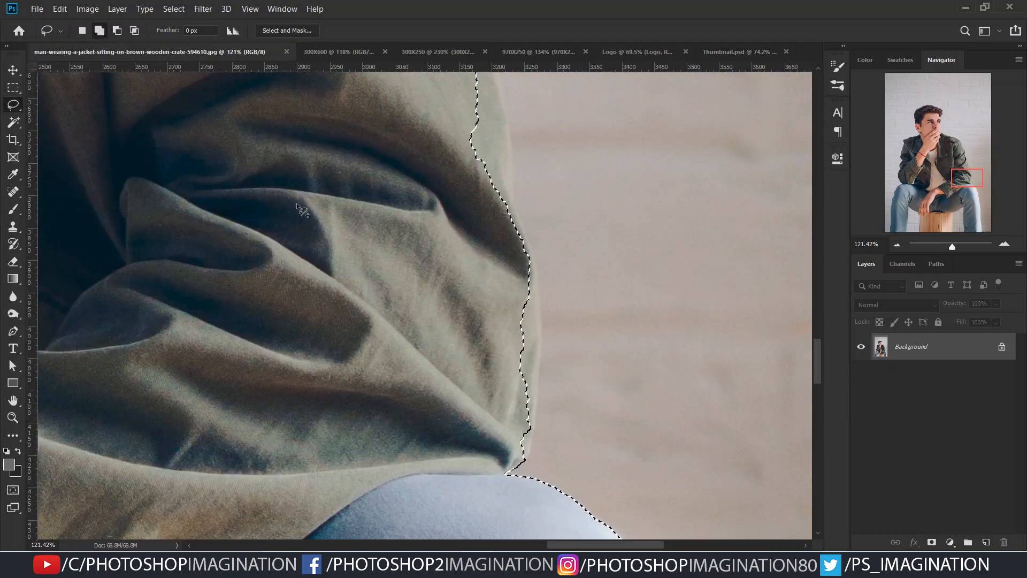
pyautogui.scroll(2, 415, 287)
pyautogui.moveTo(498, 247)
pyautogui.mouseDown()
pyautogui.moveTo(515, 259)
pyautogui.moveTo(477, 345)
pyautogui.moveTo(480, 368)
pyautogui.mouseUp()
pyautogui.scroll(-6, 480, 370)
pyautogui.moveTo(442, 262); pyautogui.dragTo(523, 473)
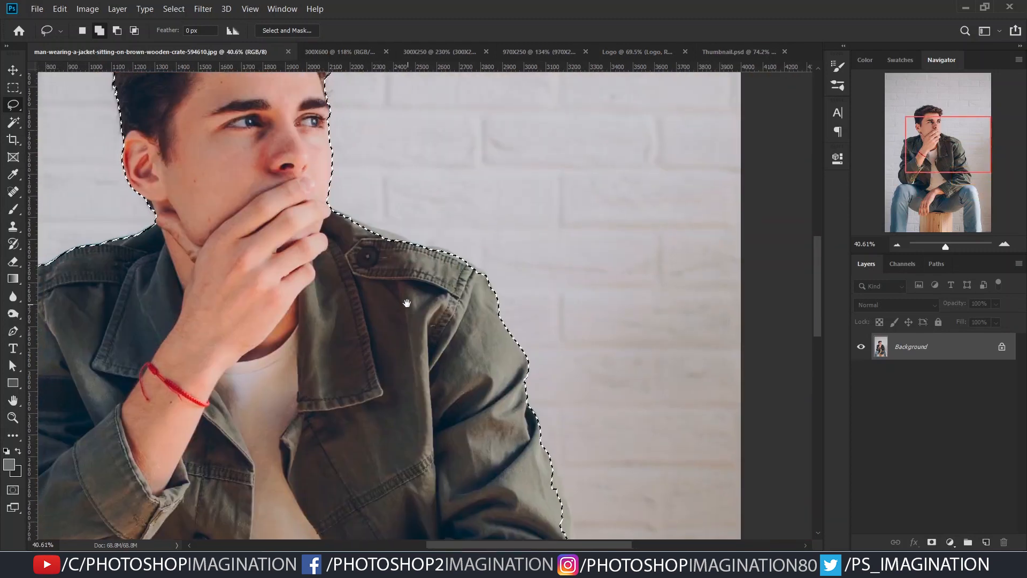
# With the Pen tool in Path mode, trace the face's right edge from the eye down past the cheek to the collar.
pyautogui.moveTo(406, 304); pyautogui.dragTo(488, 337)
pyautogui.press('p')
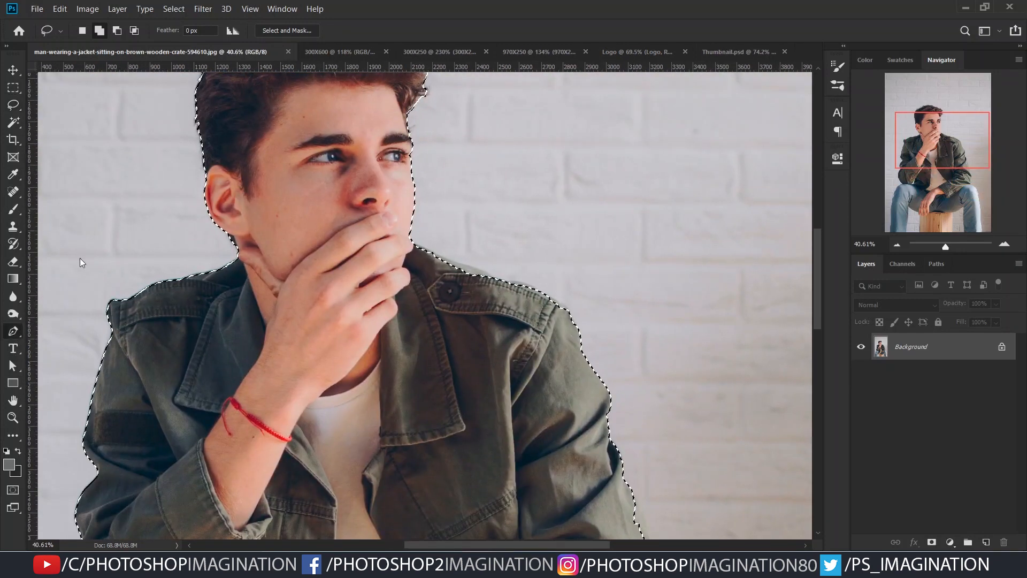
pyautogui.click(104, 28)
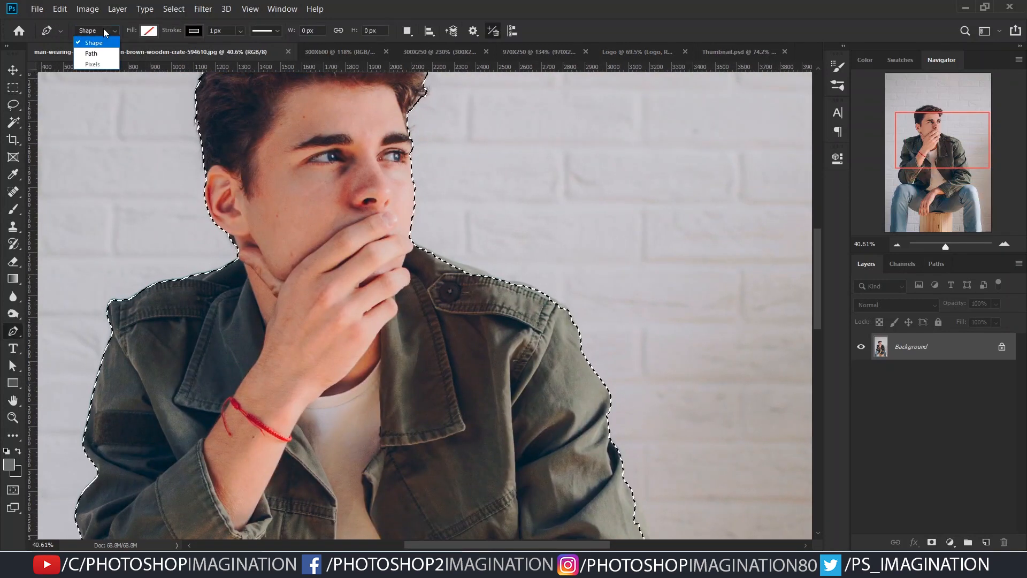
pyautogui.click(92, 56)
pyautogui.scroll(5, 522, 198)
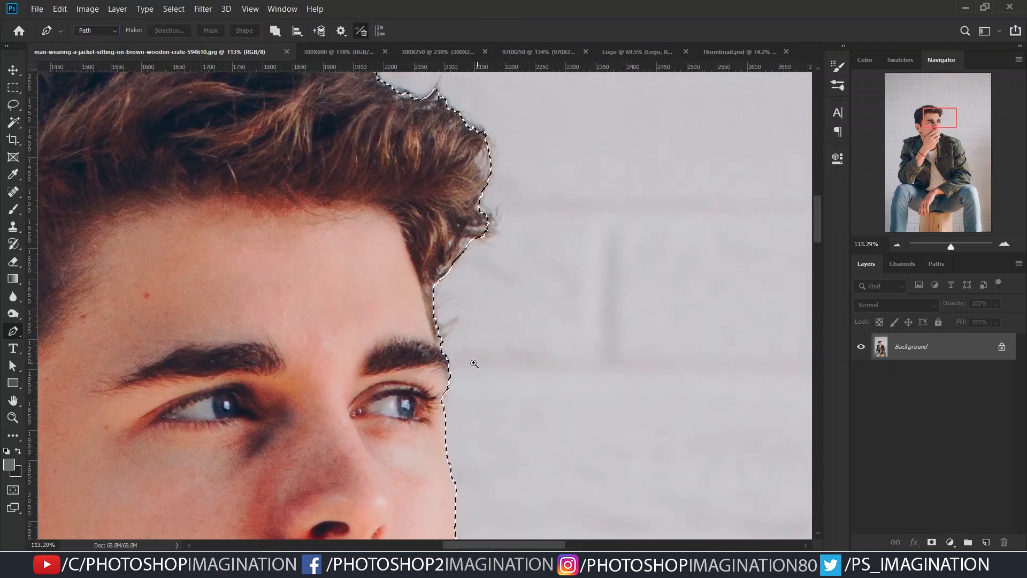
pyautogui.moveTo(473, 363); pyautogui.dragTo(449, 369)
pyautogui.moveTo(467, 411); pyautogui.dragTo(445, 277)
pyautogui.click(445, 205)
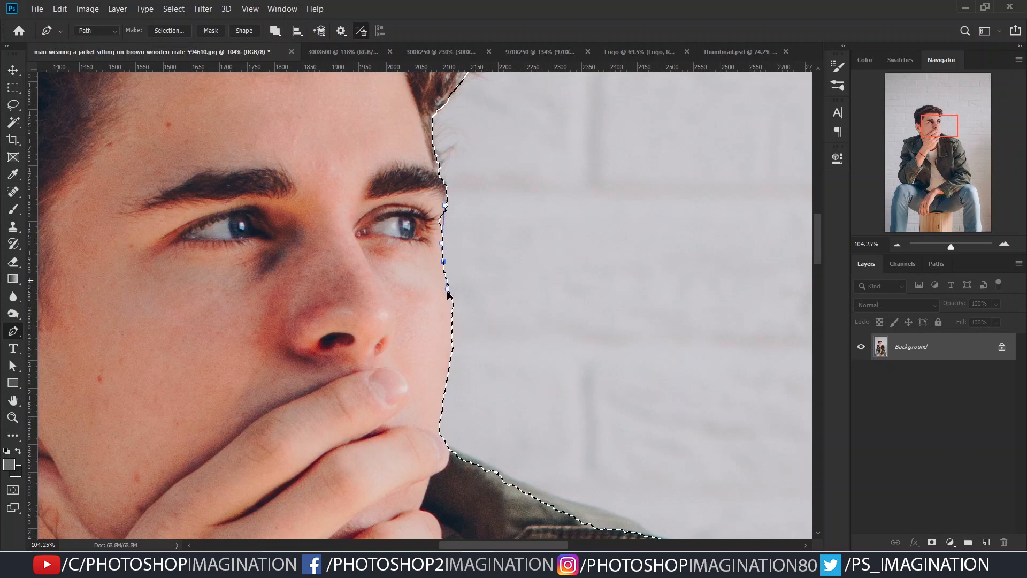
pyautogui.click(455, 360)
pyautogui.click(439, 433)
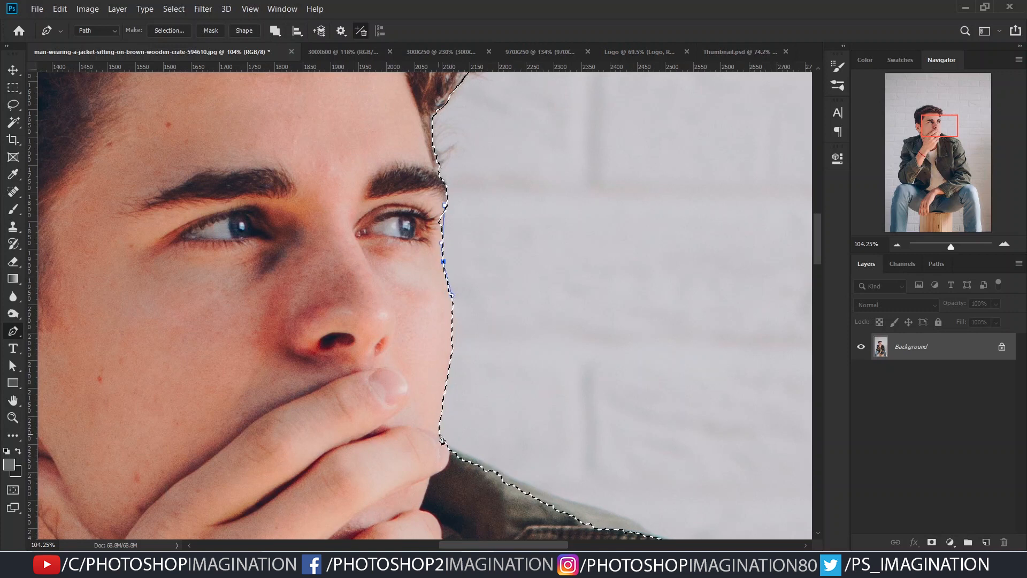
pyautogui.click(423, 509)
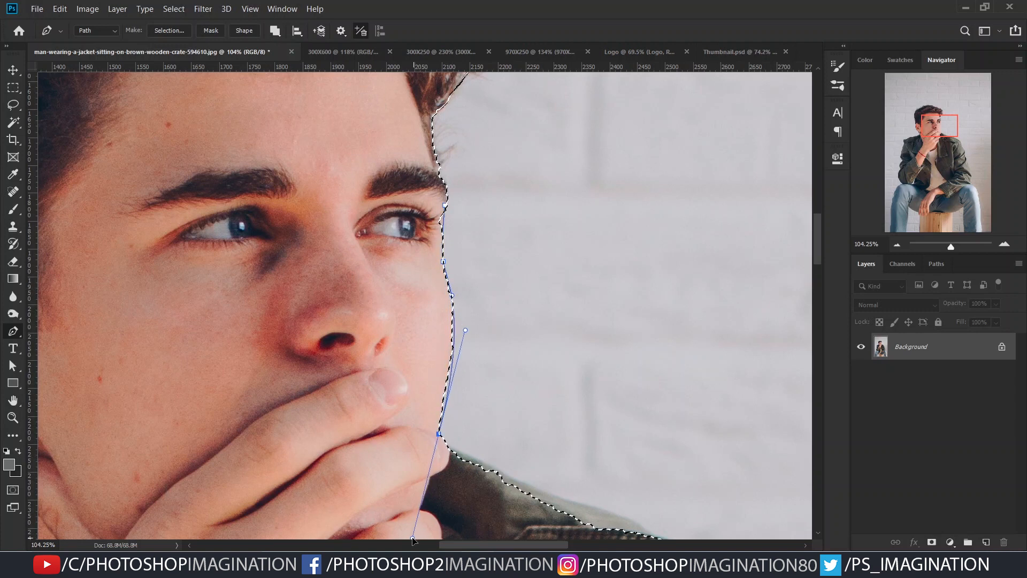
pyautogui.moveTo(413, 538); pyautogui.dragTo(454, 431)
# Continue the path along the collar's outer edge to the shoulder strap, undoing any misplaced point.
pyautogui.click(483, 446)
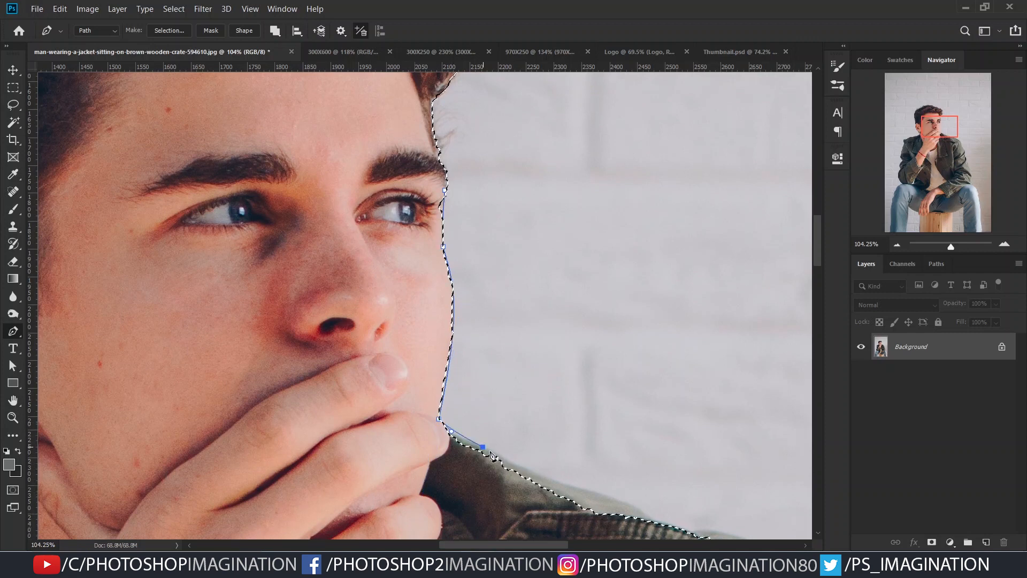
pyautogui.moveTo(562, 480); pyautogui.dragTo(395, 339)
pyautogui.moveTo(317, 314); pyautogui.dragTo(360, 327)
pyautogui.hotkey('ctrl', 'z')
pyautogui.moveTo(261, 276); pyautogui.dragTo(274, 277)
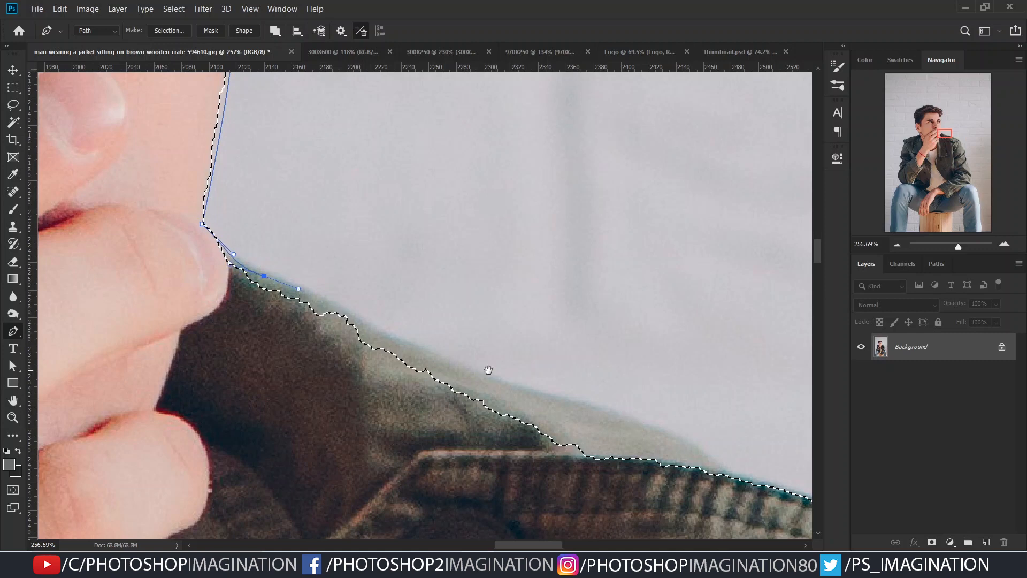
pyautogui.moveTo(512, 383); pyautogui.dragTo(321, 294)
pyautogui.moveTo(321, 295); pyautogui.dragTo(308, 295)
pyautogui.click(396, 330)
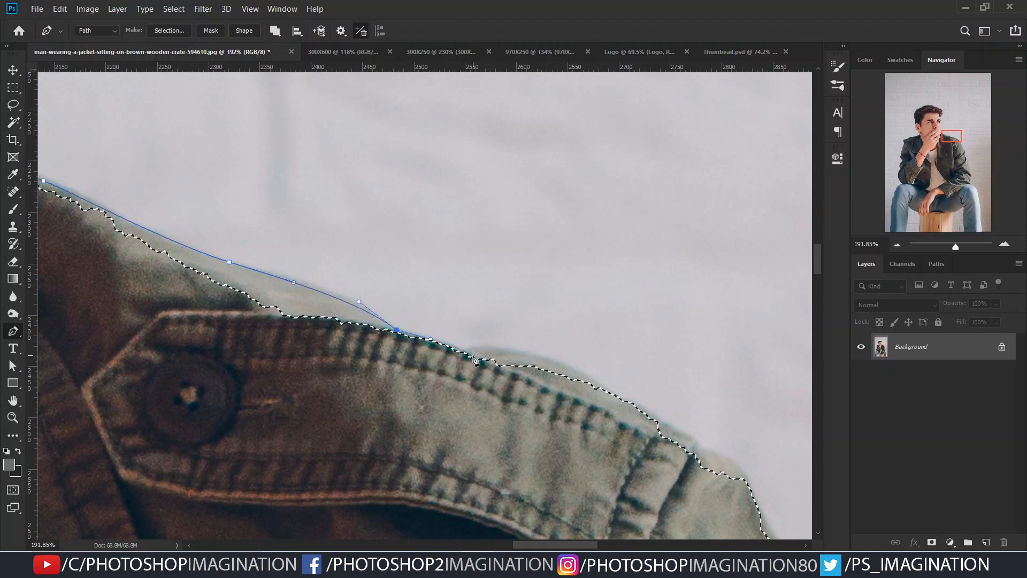
# Continue the path with curved segments around the shoulder strap and over the shoulder to the upper sleeve.
pyautogui.moveTo(466, 351); pyautogui.dragTo(479, 357)
pyautogui.moveTo(657, 419); pyautogui.dragTo(759, 497)
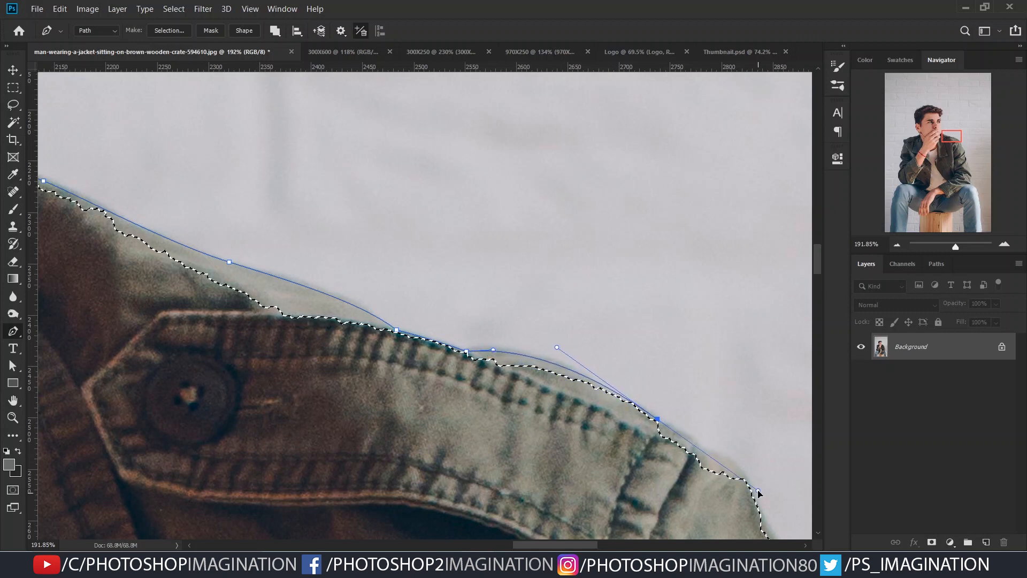
pyautogui.moveTo(702, 458); pyautogui.dragTo(422, 291)
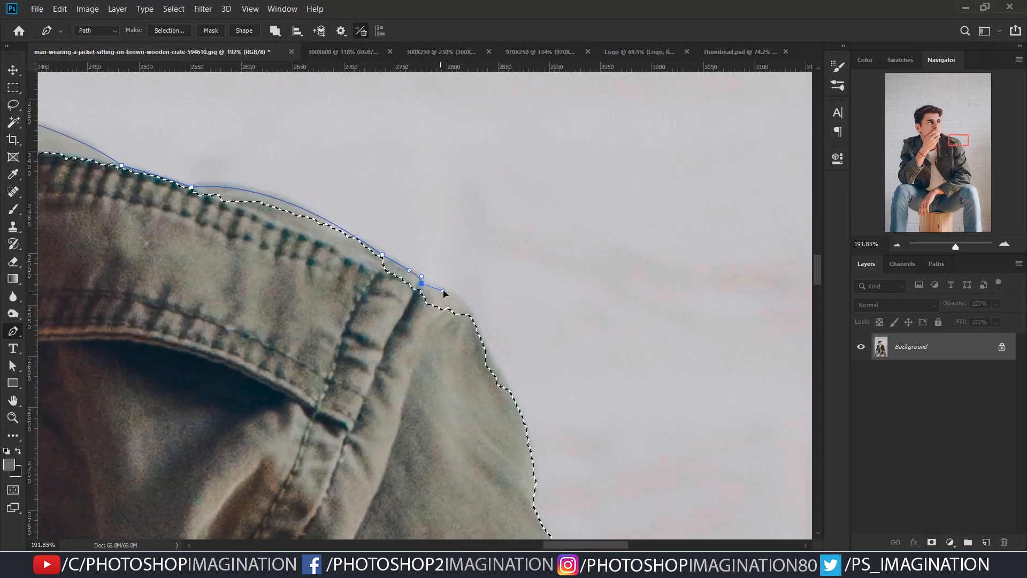
pyautogui.moveTo(478, 327); pyautogui.dragTo(495, 362)
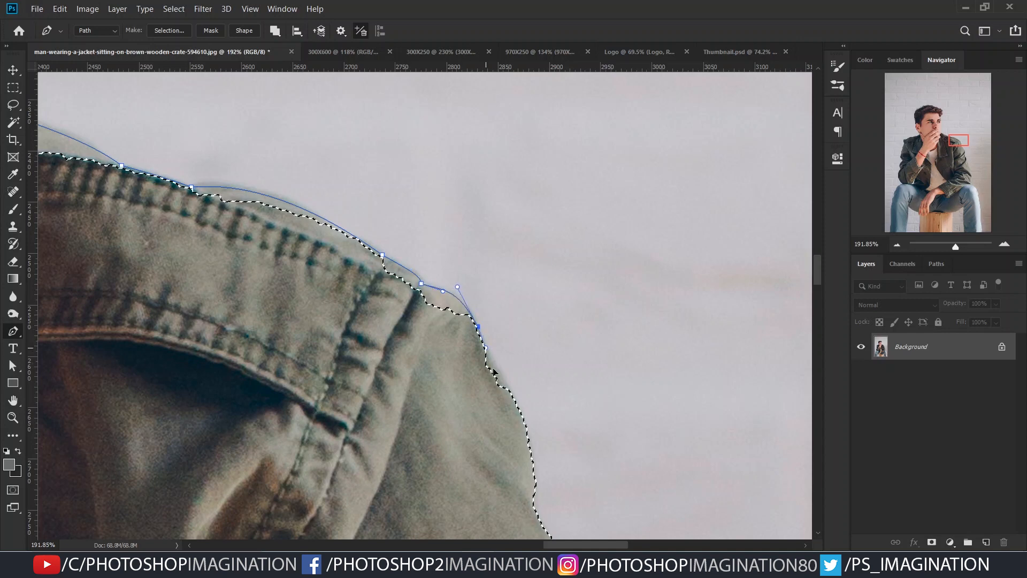
pyautogui.moveTo(515, 402); pyautogui.dragTo(526, 452)
# Close the path through the inside of the jacket and face, and add its area to the current selection.
pyautogui.scroll(-7, 479, 403)
pyautogui.click(313, 403)
pyautogui.moveTo(176, 292); pyautogui.dragTo(175, 281)
pyautogui.moveTo(177, 209); pyautogui.dragTo(186, 191)
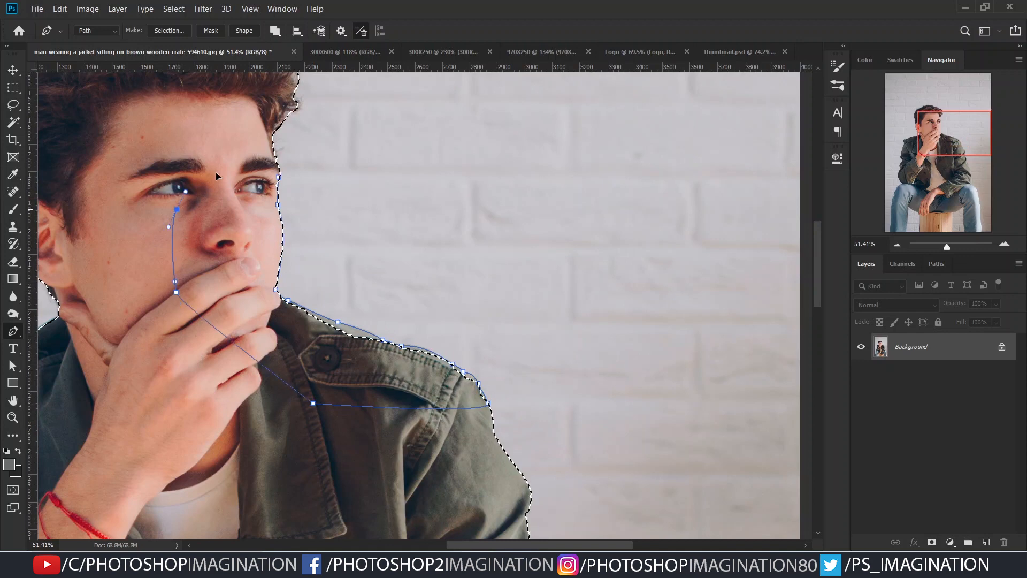
pyautogui.hotkey('ctrl', 'shift', 'Return')
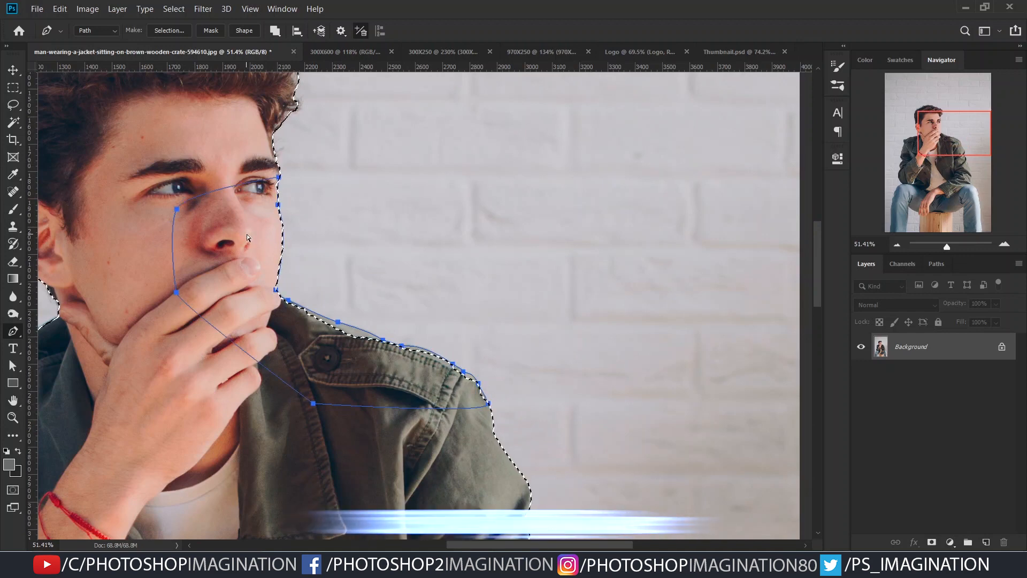
pyautogui.moveTo(524, 438); pyautogui.dragTo(486, 214)
pyautogui.scroll(5, 565, 426)
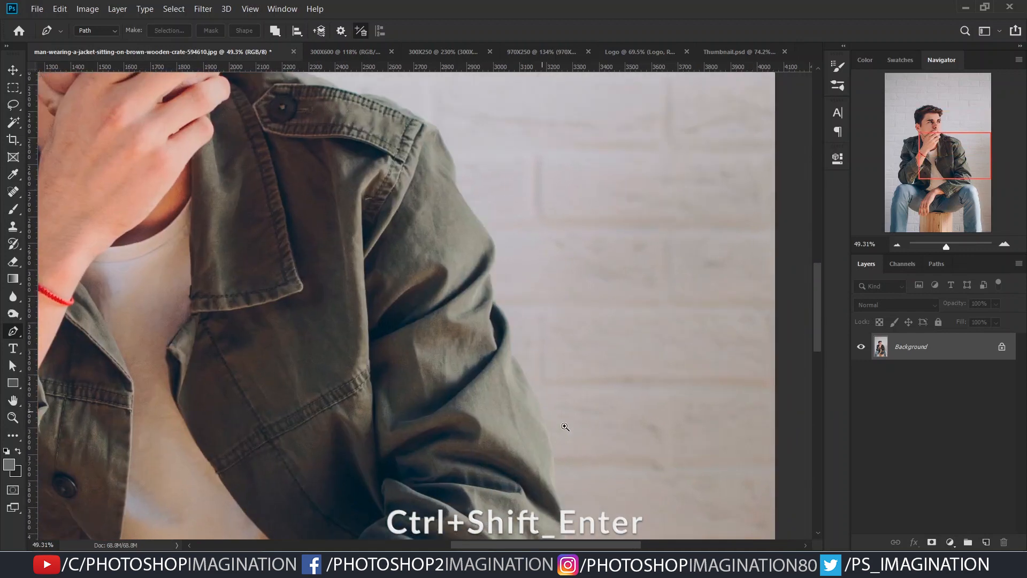
# With the Pen tool, trace a curved path along the jacket sleeve's outer edge from the upper arm down to the knee.
pyautogui.moveTo(514, 314); pyautogui.dragTo(485, 265)
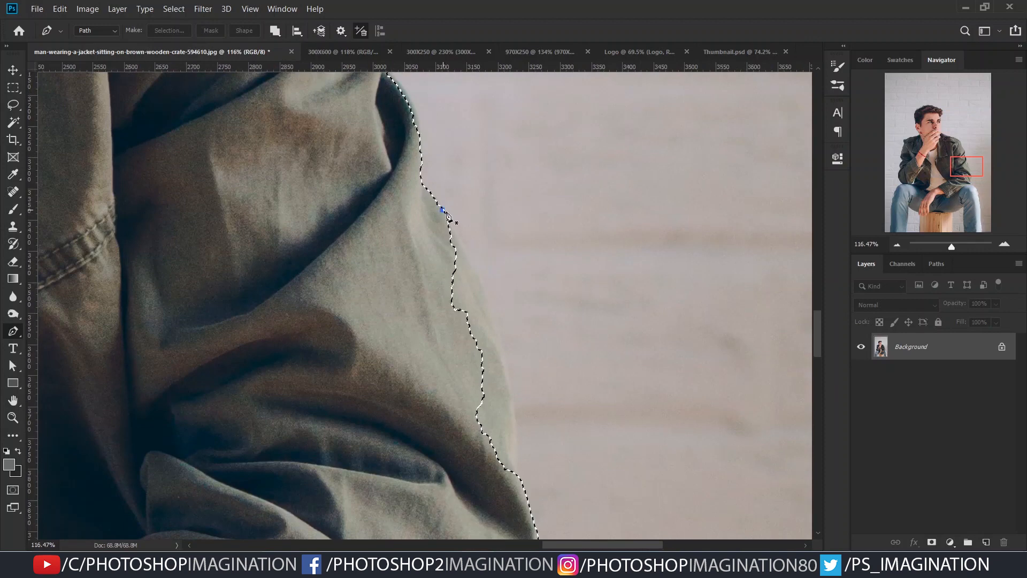
pyautogui.click(442, 209)
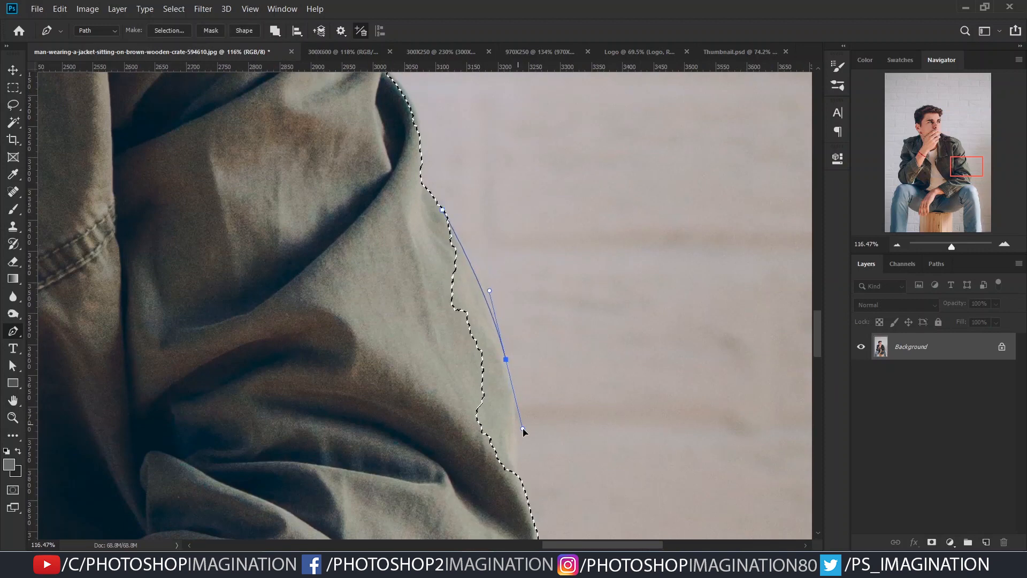
pyautogui.moveTo(514, 415); pyautogui.dragTo(492, 248)
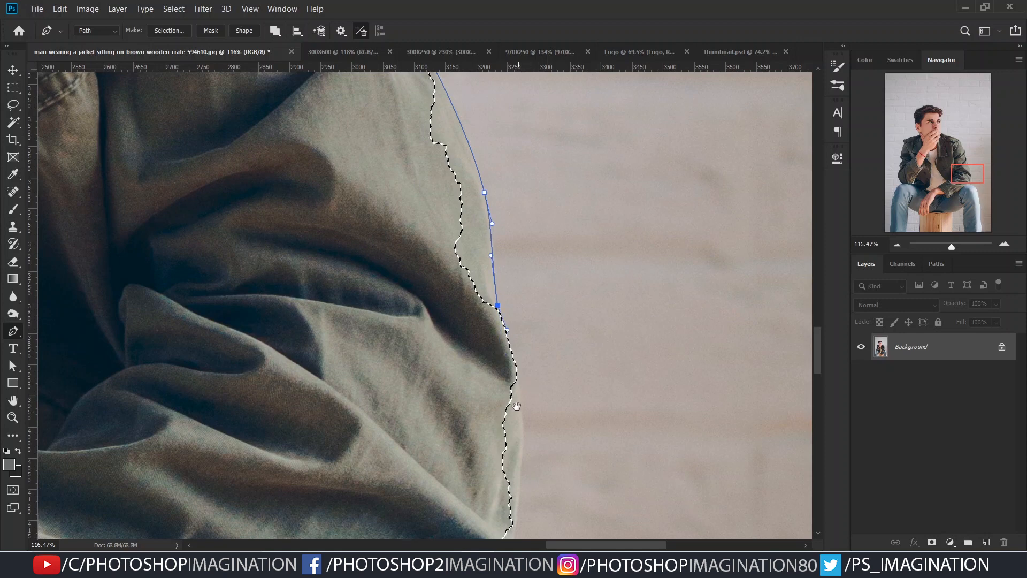
pyautogui.moveTo(515, 409); pyautogui.dragTo(492, 214)
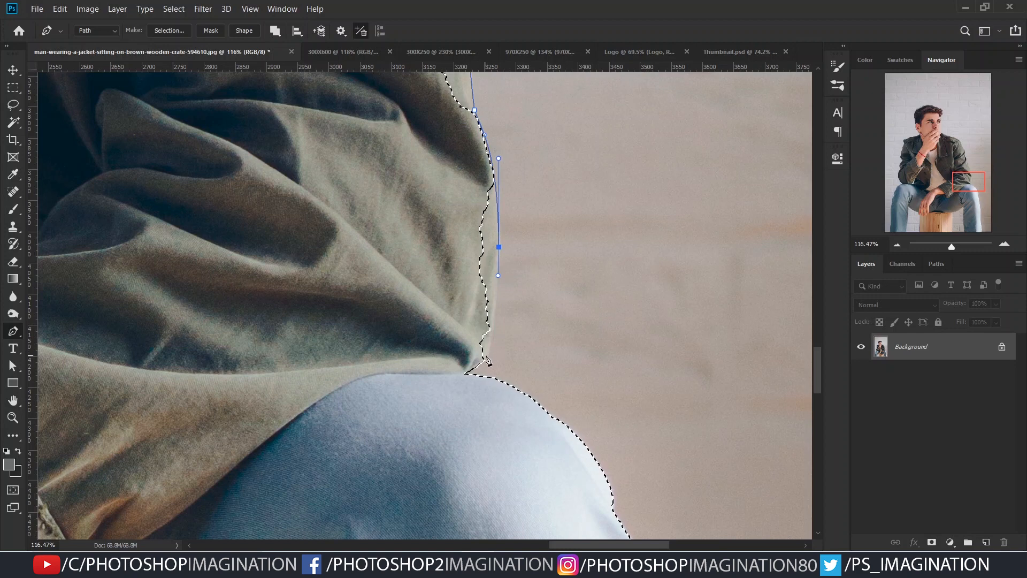
pyautogui.moveTo(485, 360); pyautogui.dragTo(466, 380)
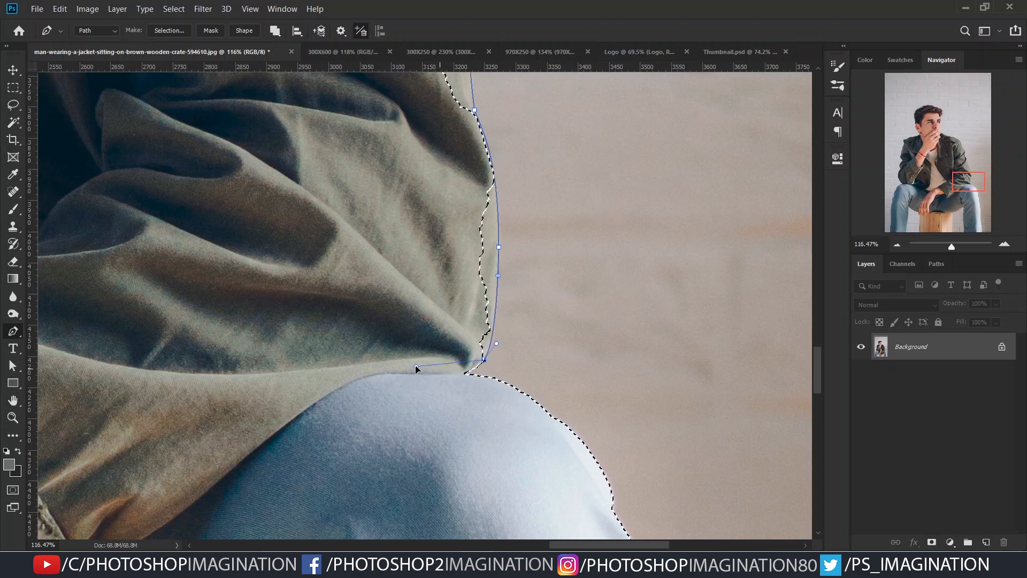
# Close the sleeve path through the inside of the jacket and add its area to the current selection.
pyautogui.scroll(-3, 469, 383)
pyautogui.moveTo(410, 261); pyautogui.dragTo(406, 249)
pyautogui.moveTo(376, 156); pyautogui.dragTo(376, 147)
pyautogui.moveTo(411, 163); pyautogui.dragTo(468, 260)
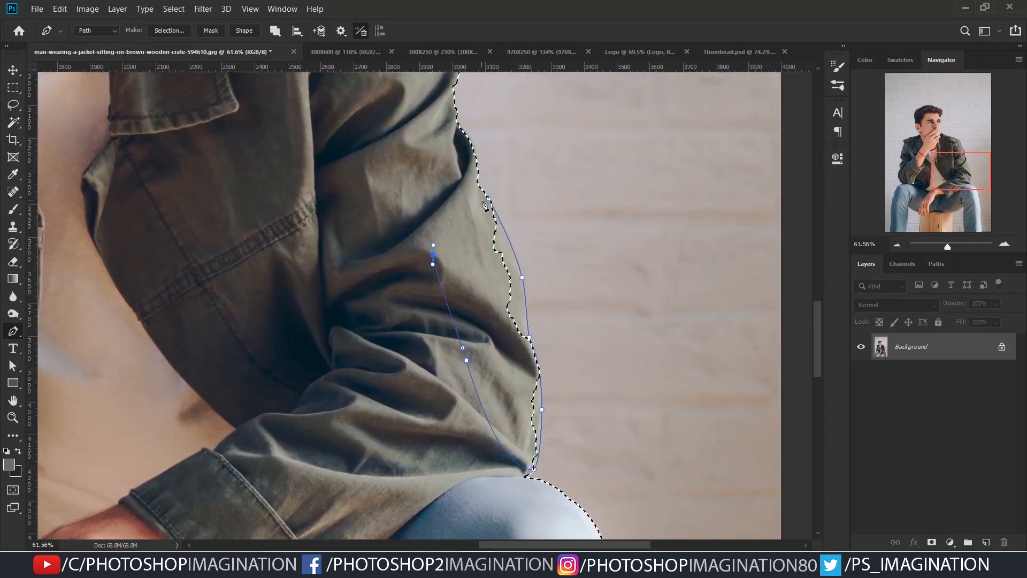
pyautogui.click(488, 199)
pyautogui.hotkey('ctrl', 'shift', 'Return')
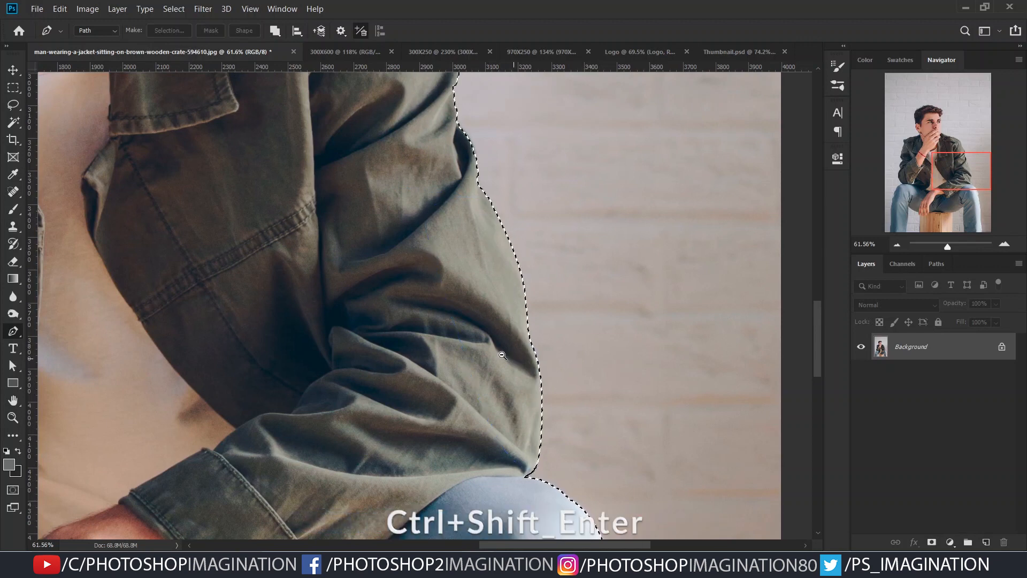
# With the Lasso tool, subtract the wall gaps along the hair's upper-left edge from the selection.
pyautogui.scroll(-5, 502, 355)
pyautogui.scroll(-1, 327, 274)
pyautogui.moveTo(326, 272); pyautogui.dragTo(409, 392)
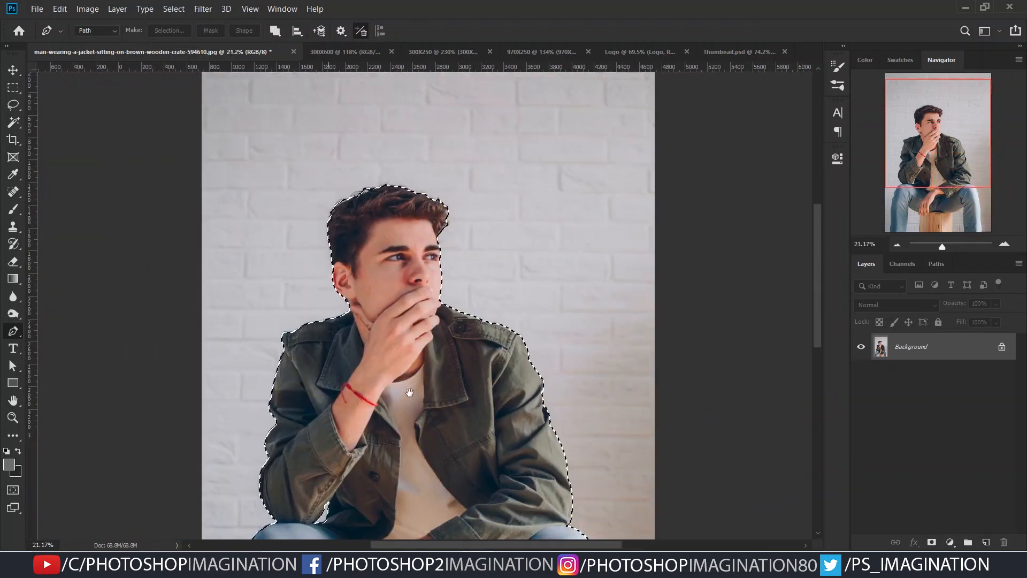
pyautogui.scroll(8, 369, 230)
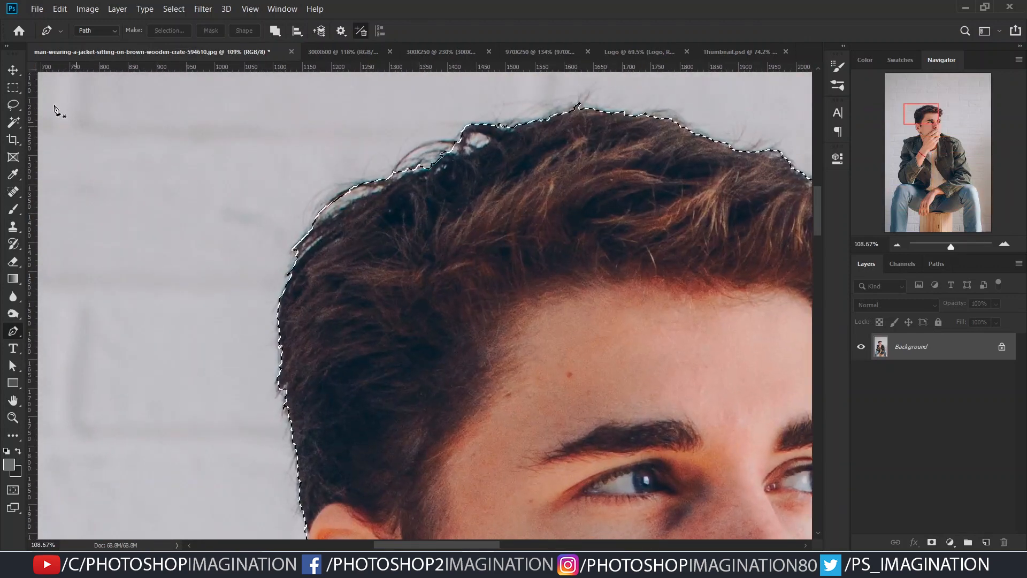
pyautogui.press('l')
pyautogui.scroll(3, 335, 193)
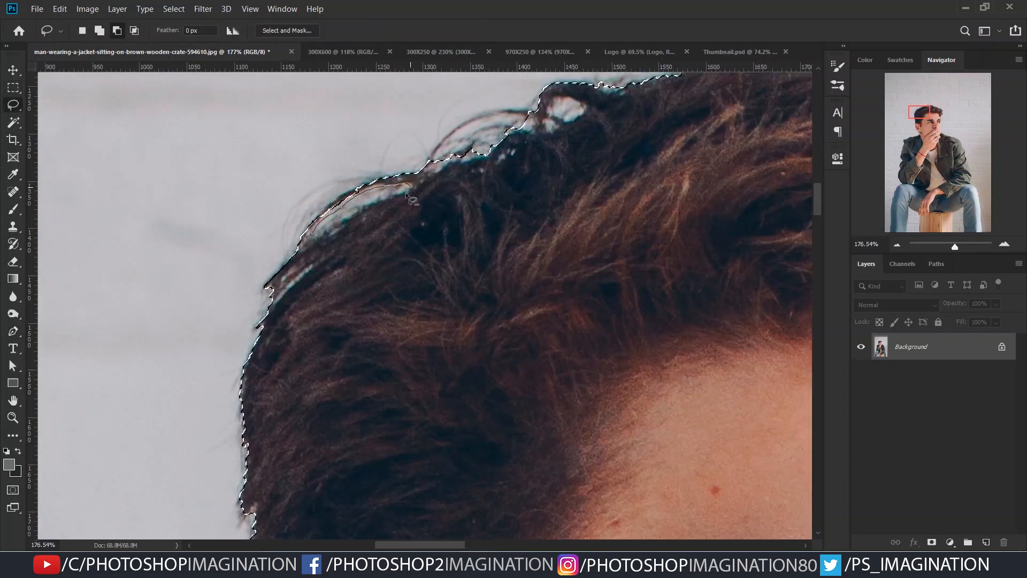
pyautogui.moveTo(406, 194); pyautogui.dragTo(307, 238)
pyautogui.moveTo(306, 238)
pyautogui.mouseDown()
pyautogui.moveTo(261, 271)
pyautogui.moveTo(8, 375)
pyautogui.mouseUp()
pyautogui.moveTo(133, 311); pyautogui.dragTo(136, 309)
pyautogui.moveTo(245, 266); pyautogui.dragTo(246, 267)
# Subtract the leftover wall areas along the front edge of the hair down to the forehead with the Lasso tool.
pyautogui.scroll(-4, 455, 214)
pyautogui.scroll(4, 610, 235)
pyautogui.moveTo(637, 199)
pyautogui.mouseDown()
pyautogui.moveTo(622, 235)
pyautogui.moveTo(644, 203)
pyautogui.mouseUp()
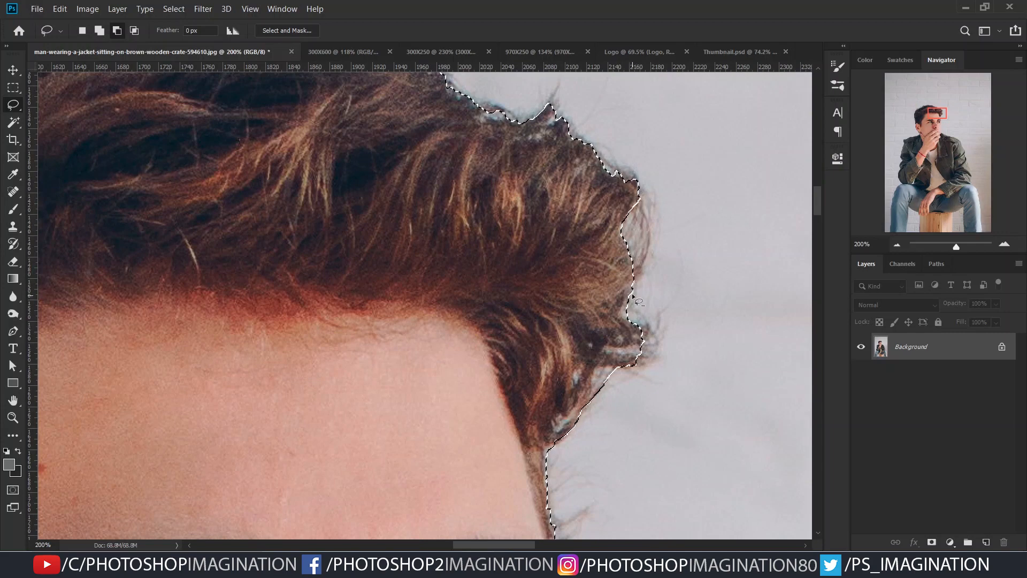
pyautogui.moveTo(632, 295); pyautogui.dragTo(630, 322)
pyautogui.moveTo(620, 367); pyautogui.dragTo(649, 392)
pyautogui.moveTo(588, 403); pyautogui.dragTo(546, 455)
# Draw a closed Pen path along the wooden crate's left edge, enclosing a strip of the crate, and add it to the selection.
pyautogui.scroll(-4, 556, 433)
pyautogui.moveTo(518, 321); pyautogui.dragTo(524, 134)
pyautogui.scroll(-4, 532, 284)
pyautogui.moveTo(532, 284); pyautogui.dragTo(636, 353)
pyautogui.scroll(4, 340, 345)
pyautogui.moveTo(340, 345)
pyautogui.mouseDown()
pyautogui.moveTo(533, 244)
pyautogui.moveTo(509, 220)
pyautogui.moveTo(497, 134)
pyautogui.mouseUp()
pyautogui.scroll(-3, 408, 390)
pyautogui.moveTo(408, 390); pyautogui.dragTo(374, 134)
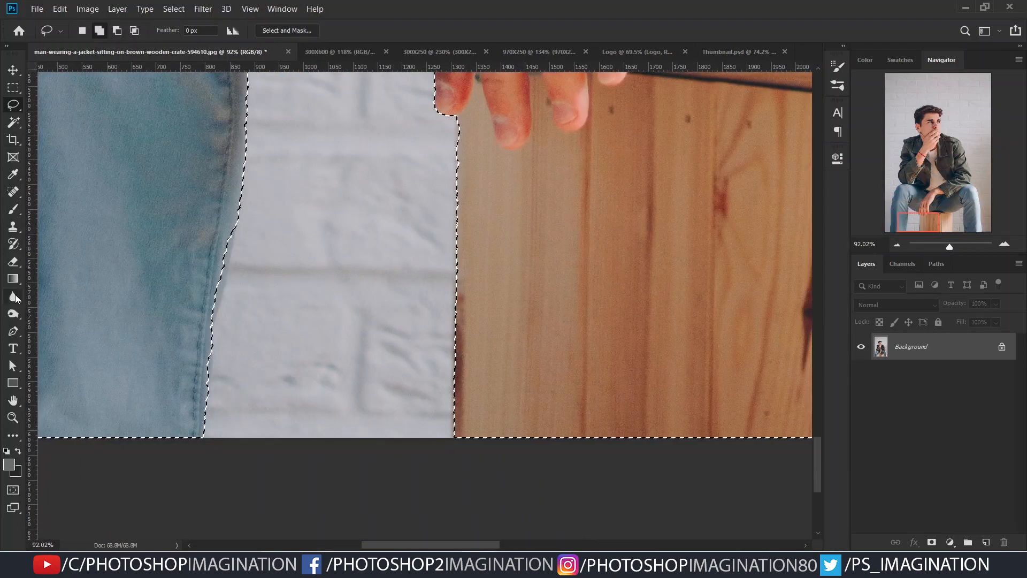
pyautogui.click(13, 331)
pyautogui.moveTo(383, 191); pyautogui.dragTo(383, 248)
pyautogui.click(456, 169)
pyautogui.click(453, 497)
pyautogui.click(524, 498)
pyautogui.moveTo(486, 197); pyautogui.dragTo(485, 191)
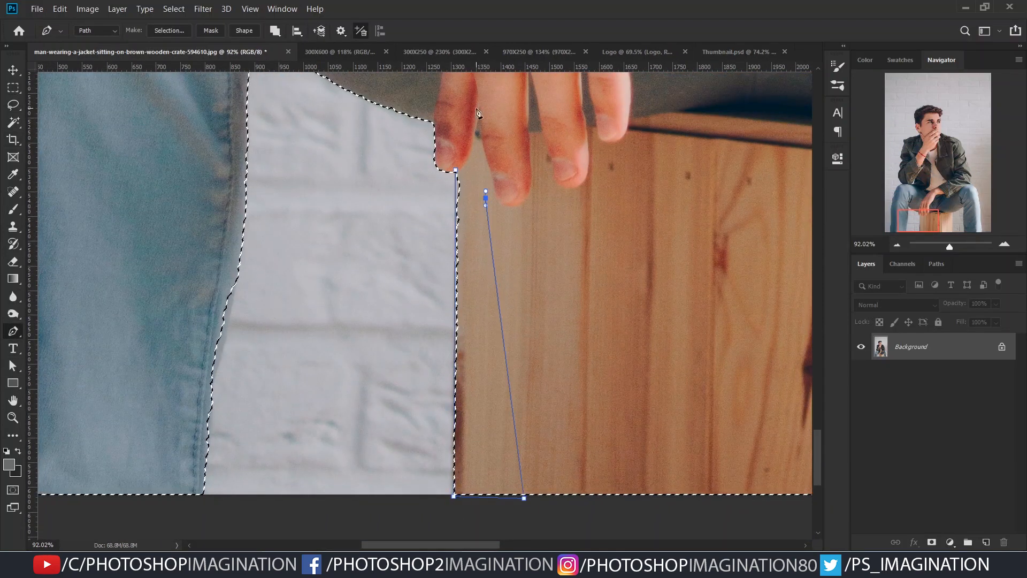
pyautogui.click(455, 169)
pyautogui.hotkey('ctrl', 'shift', 'Return')
# Draw a closed Pen path along the crate's right edge, enclosing a strip of wall, and subtract it from the selection.
pyautogui.scroll(-3, 749, 331)
pyautogui.moveTo(792, 331); pyautogui.dragTo(546, 278)
pyautogui.scroll(2, 651, 316)
pyautogui.click(574, 95)
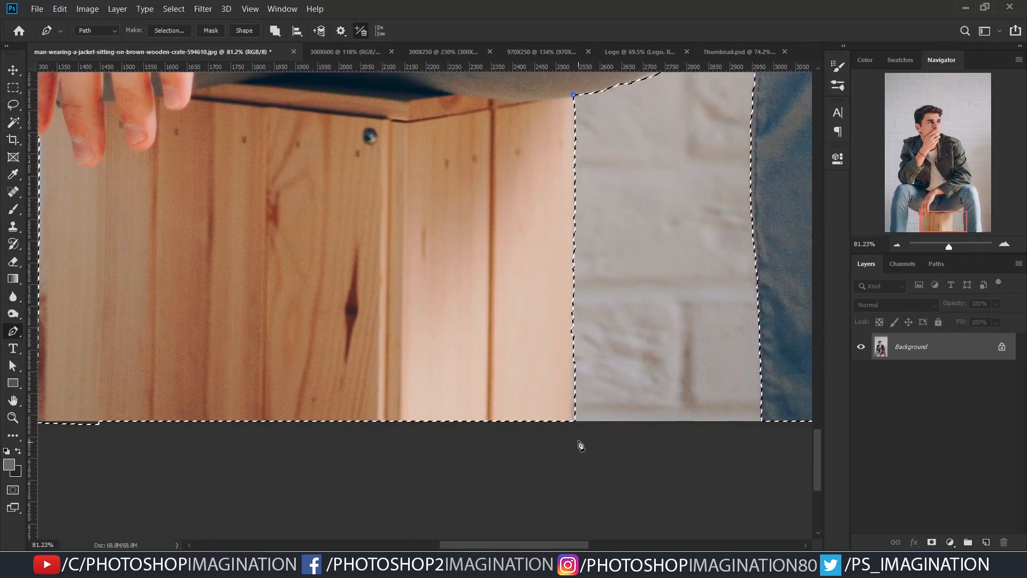
pyautogui.click(573, 423)
pyautogui.click(589, 425)
pyautogui.click(617, 191)
pyautogui.click(574, 95)
pyautogui.hotkey('ctrl', 'alt', 'Return')
# Add a layer mask from the finished selection to cut the man and crate out of the background.
pyautogui.scroll(-8, 615, 273)
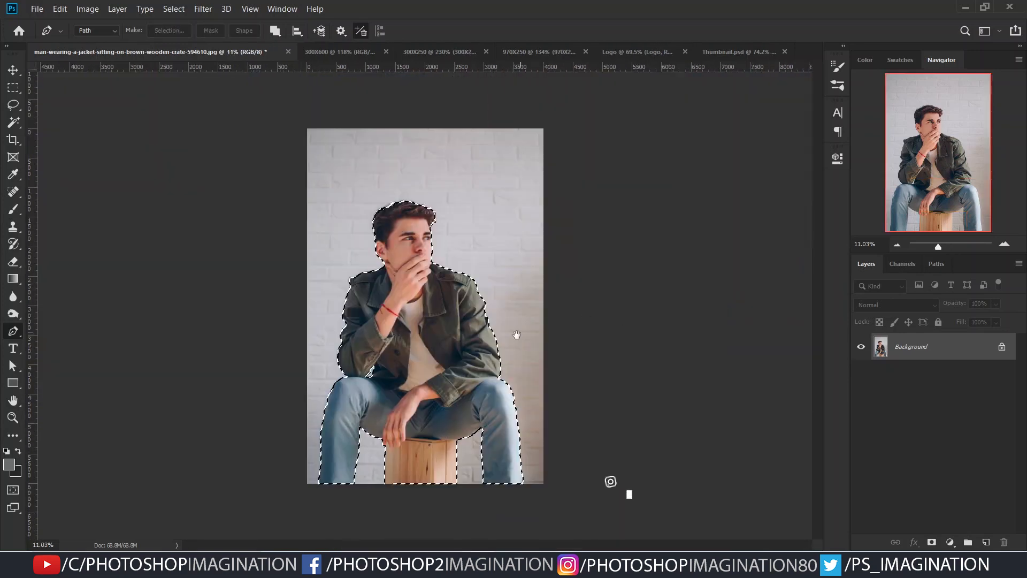
pyautogui.scroll(1, 517, 335)
pyautogui.click(932, 542)
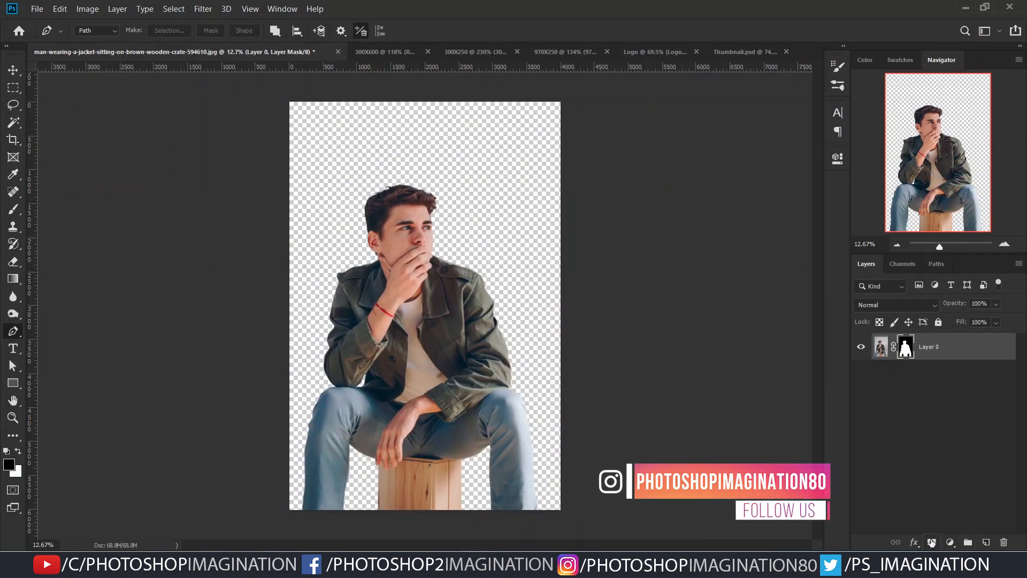
# Create a Solid Color fill layer in #181818 and place it beneath the masked photo layer.
pyautogui.click(950, 542)
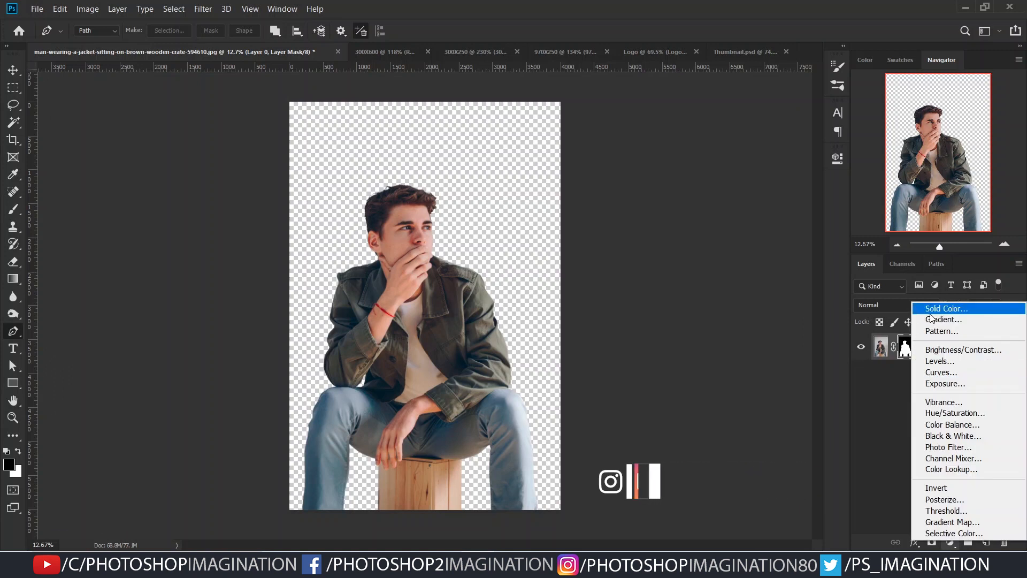
pyautogui.click(910, 306)
pyautogui.write('1f1f1f')
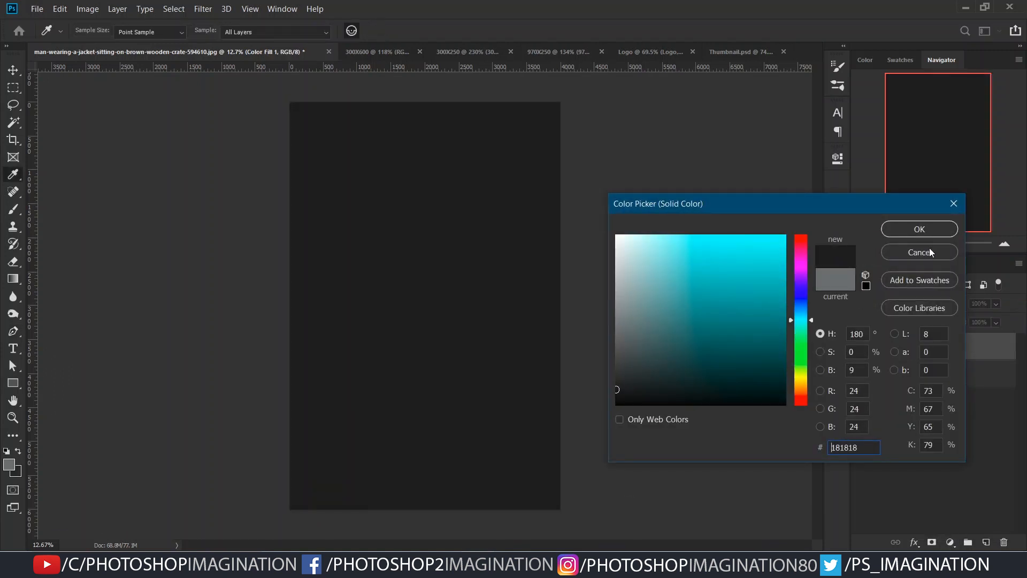
pyautogui.click(919, 229)
pyautogui.moveTo(903, 374); pyautogui.dragTo(909, 344)
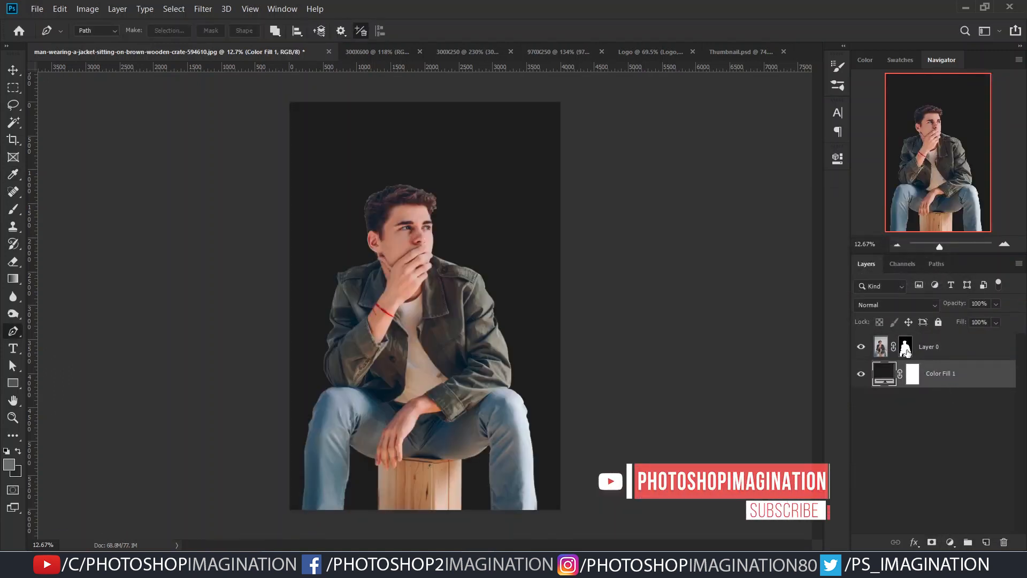
# Open the photo layer's mask in Select and Mask.
pyautogui.scroll(-1, 498, 421)
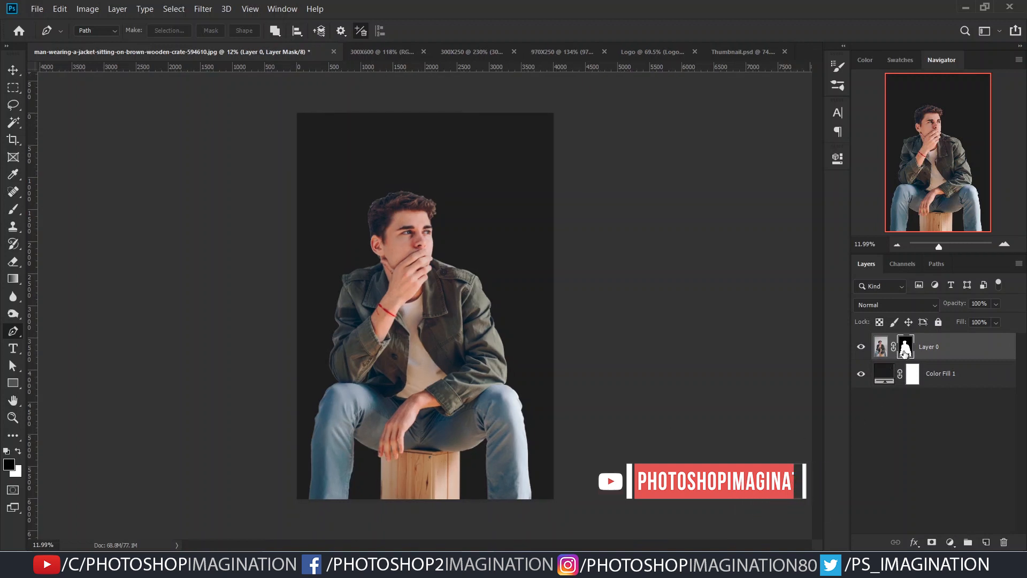
pyautogui.rightClick(905, 347)
pyautogui.click(909, 448)
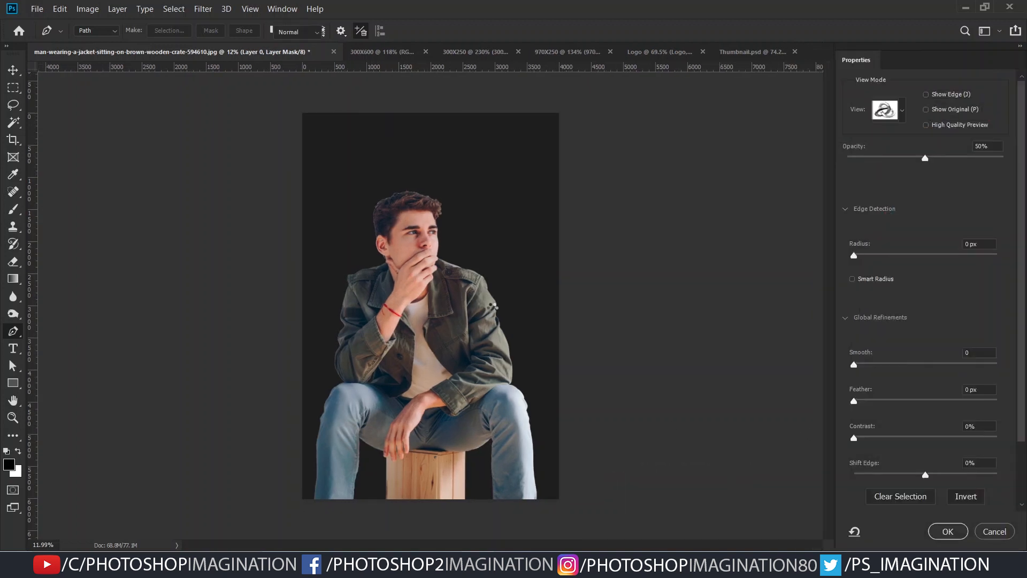
# Paint with the Refine Edge Brush along the left side and back of the man's hair.
pyautogui.moveTo(450, 266); pyautogui.dragTo(508, 265)
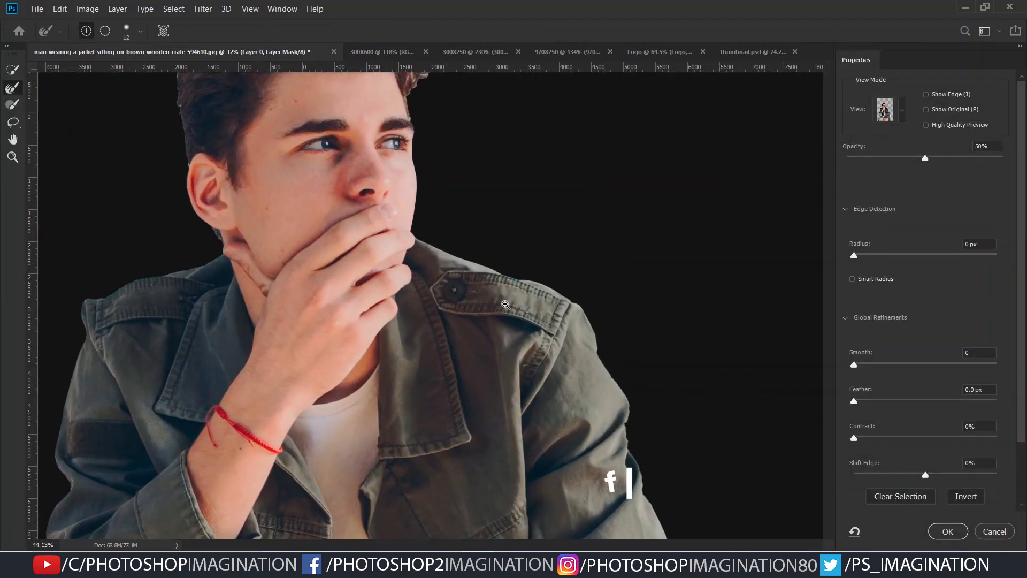
pyautogui.moveTo(386, 134); pyautogui.dragTo(504, 328)
pyautogui.moveTo(343, 218); pyautogui.dragTo(388, 219)
pyautogui.moveTo(332, 257); pyautogui.dragTo(348, 321)
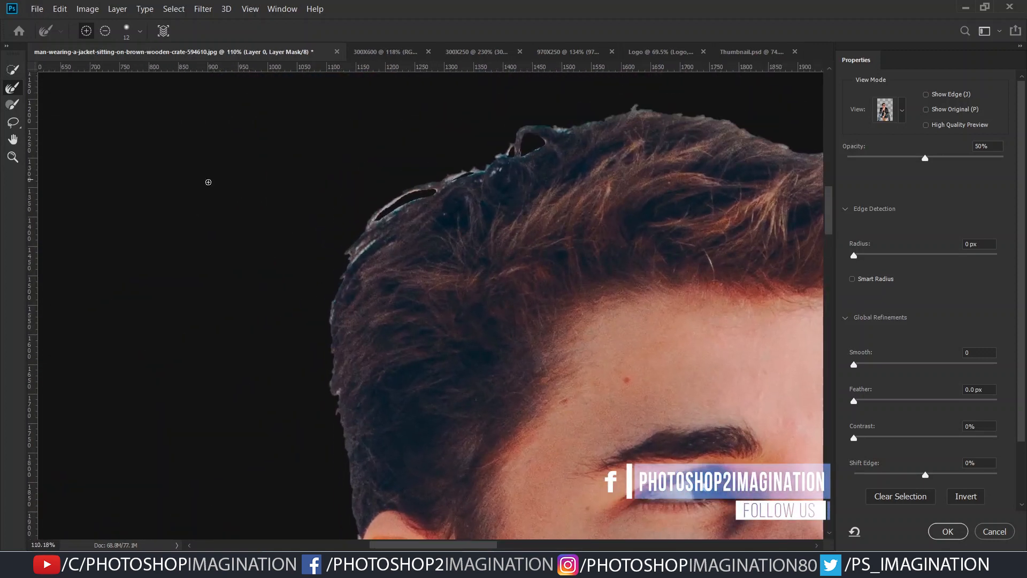
pyautogui.moveTo(336, 377); pyautogui.dragTo(350, 486)
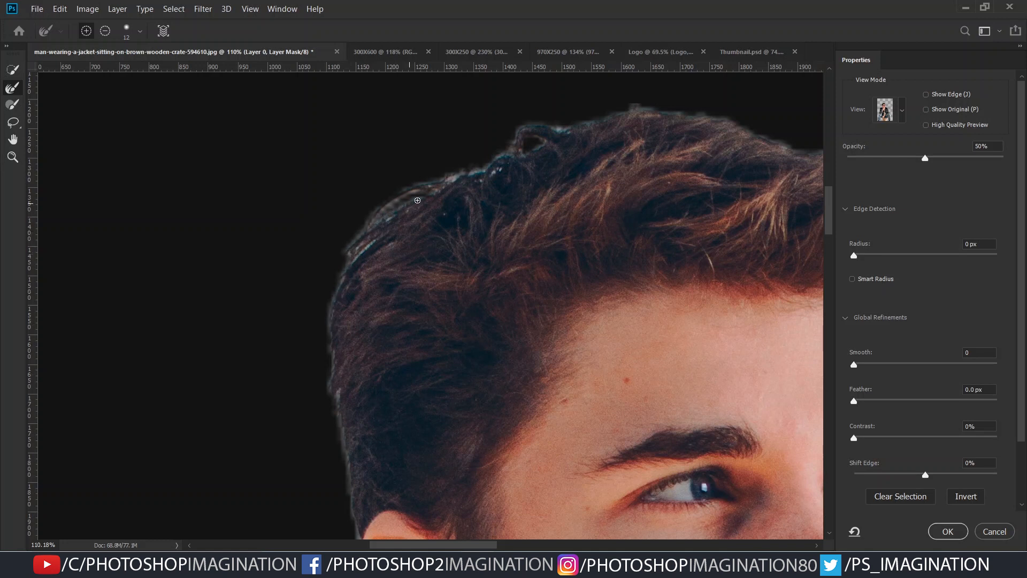
# Refine the mask edge over the top and front of the hair and around the ear and neck.
pyautogui.moveTo(519, 214); pyautogui.dragTo(412, 268)
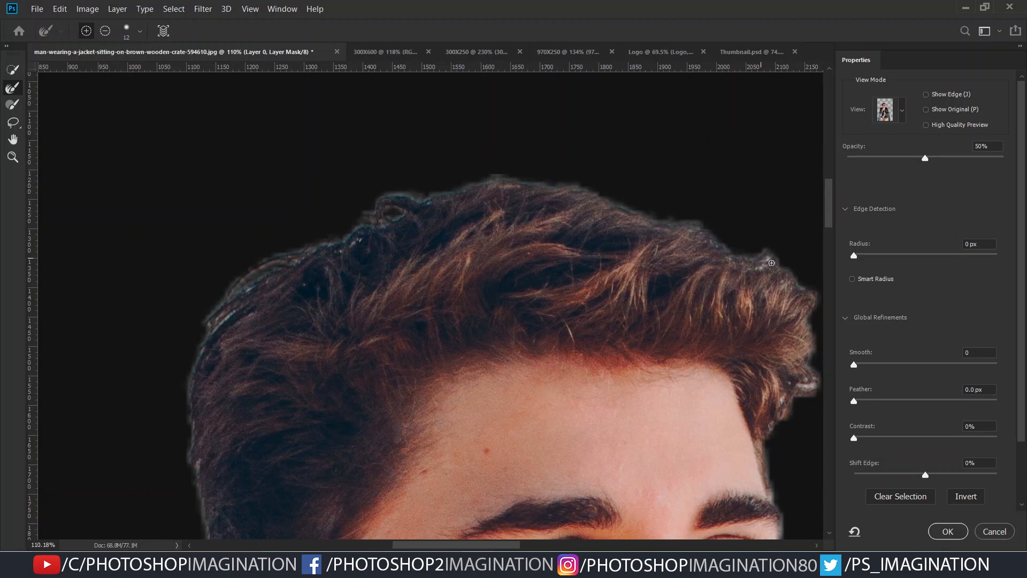
pyautogui.moveTo(733, 338); pyautogui.dragTo(333, 245)
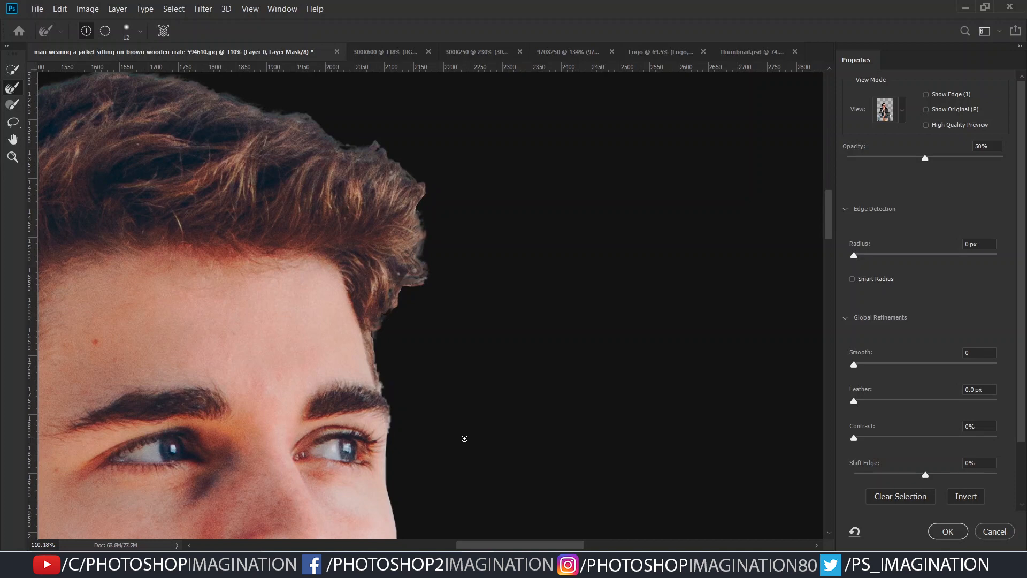
pyautogui.moveTo(464, 438); pyautogui.dragTo(567, 323)
pyautogui.moveTo(407, 434)
pyautogui.mouseDown()
pyautogui.moveTo(363, 441)
pyautogui.moveTo(382, 401)
pyautogui.mouseUp()
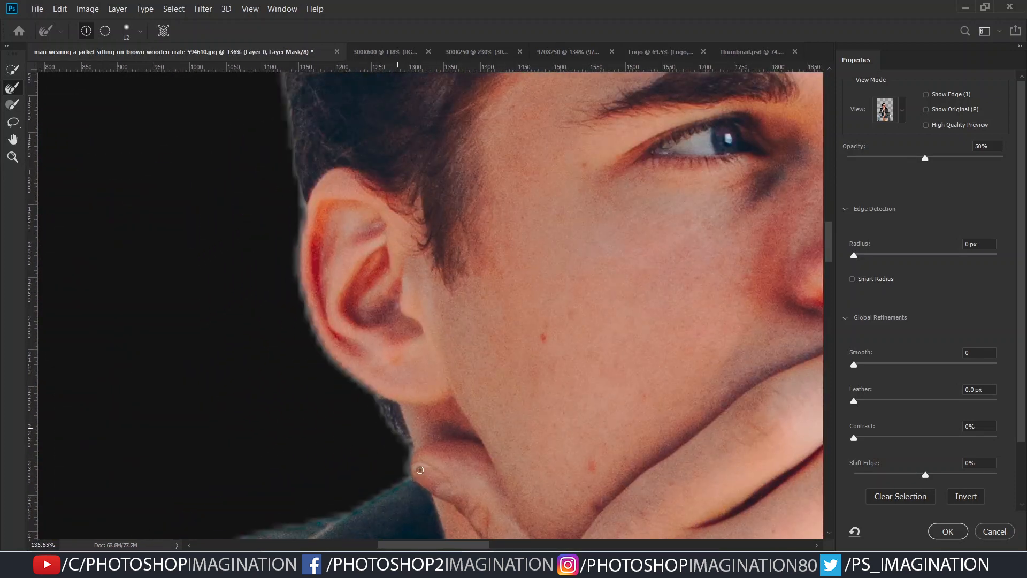
pyautogui.moveTo(467, 432); pyautogui.dragTo(428, 432)
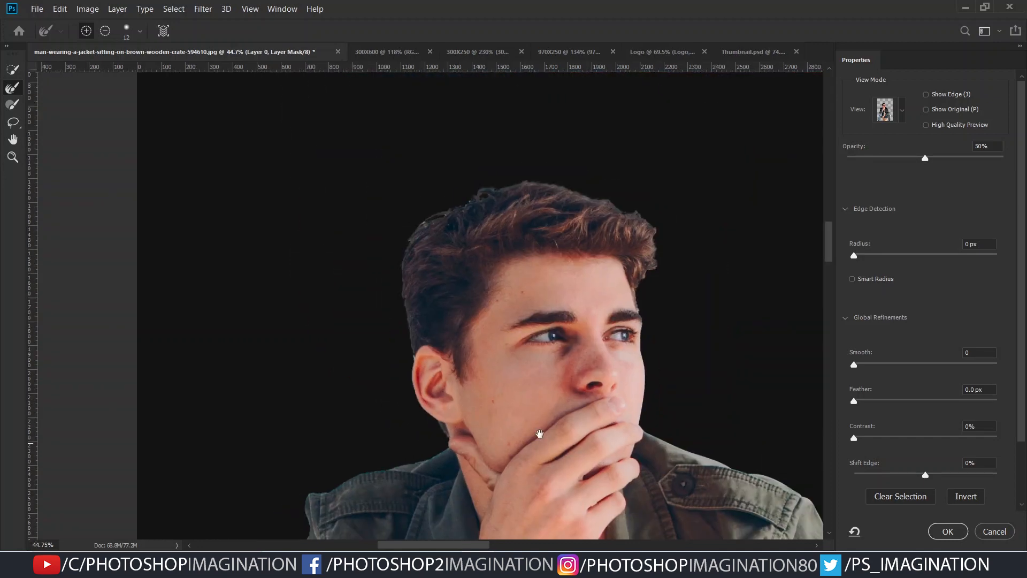
# Set the mask's global refinements to Smooth 4, Feather 1.6 px and Shift Edge -20%.
pyautogui.moveTo(541, 433); pyautogui.dragTo(436, 323)
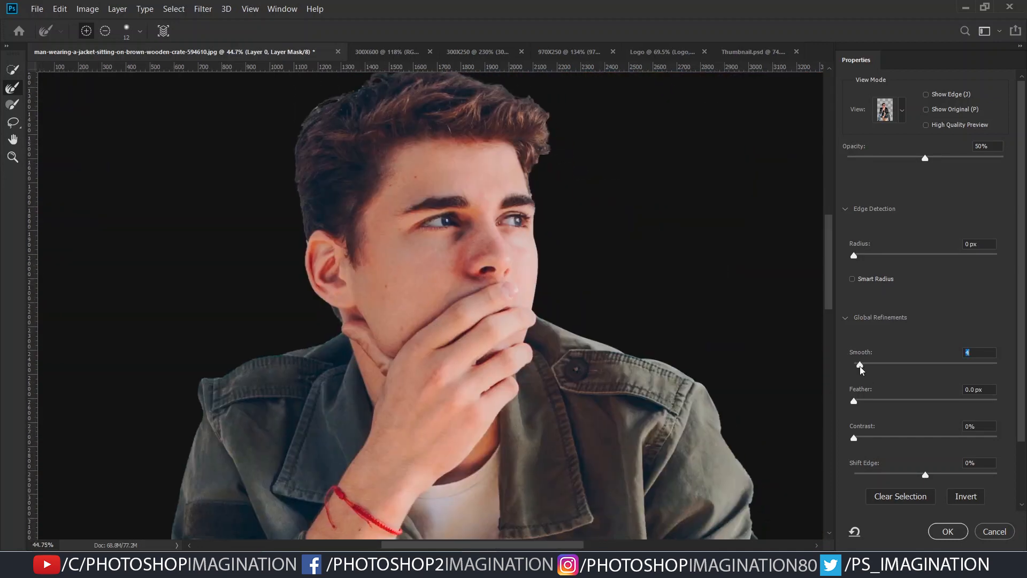
pyautogui.moveTo(853, 404); pyautogui.dragTo(868, 405)
pyautogui.moveTo(292, 149); pyautogui.dragTo(385, 362)
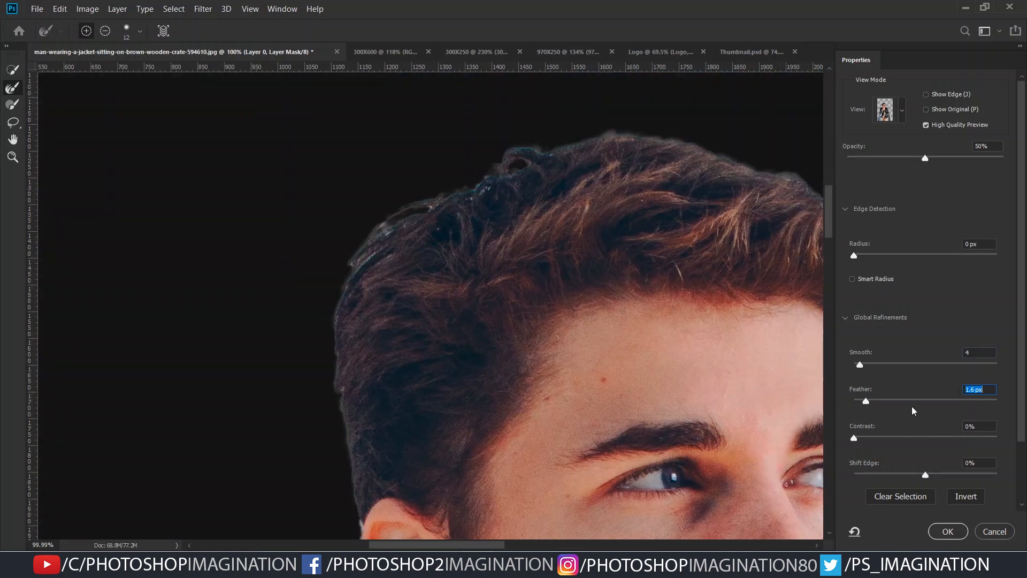
pyautogui.moveTo(925, 474); pyautogui.dragTo(912, 476)
# Set the mask edge Contrast to 34%, checking the effect along the shoulder, face and hair edges.
pyautogui.moveTo(854, 438); pyautogui.dragTo(858, 439)
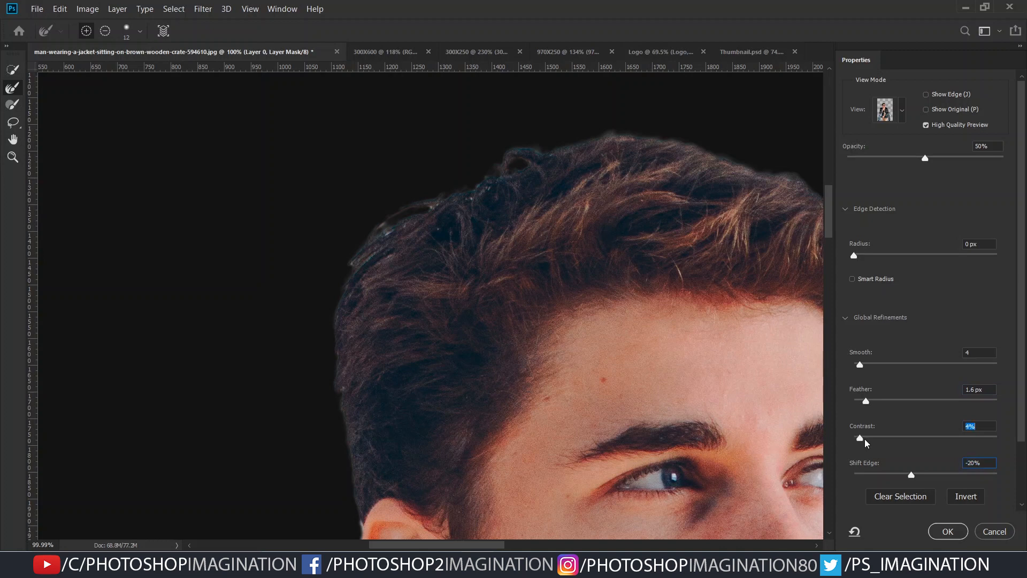
pyautogui.scroll(-4, 475, 349)
pyautogui.moveTo(551, 503); pyautogui.dragTo(507, 273)
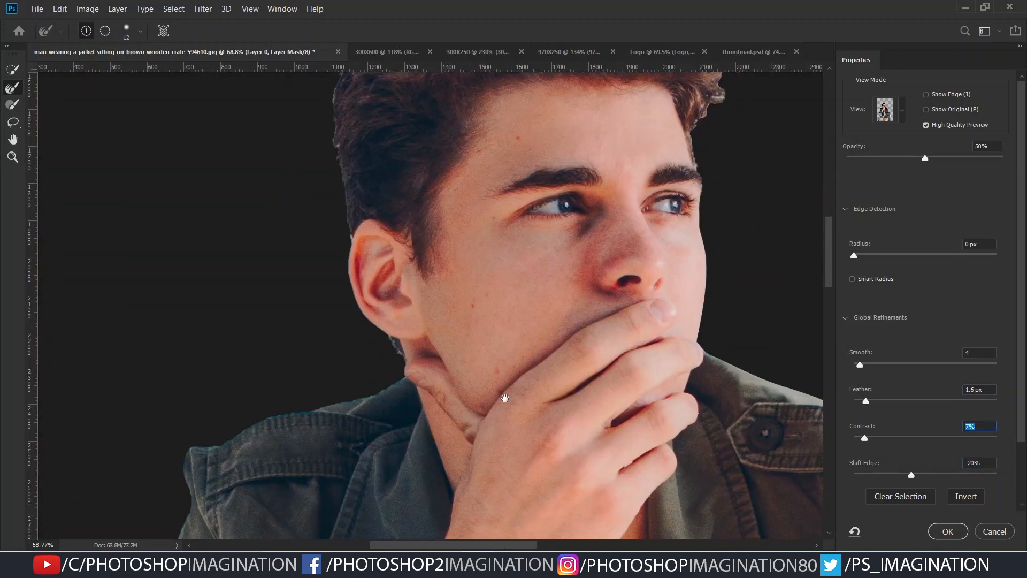
pyautogui.scroll(3, 441, 422)
pyautogui.moveTo(390, 436); pyautogui.dragTo(530, 336)
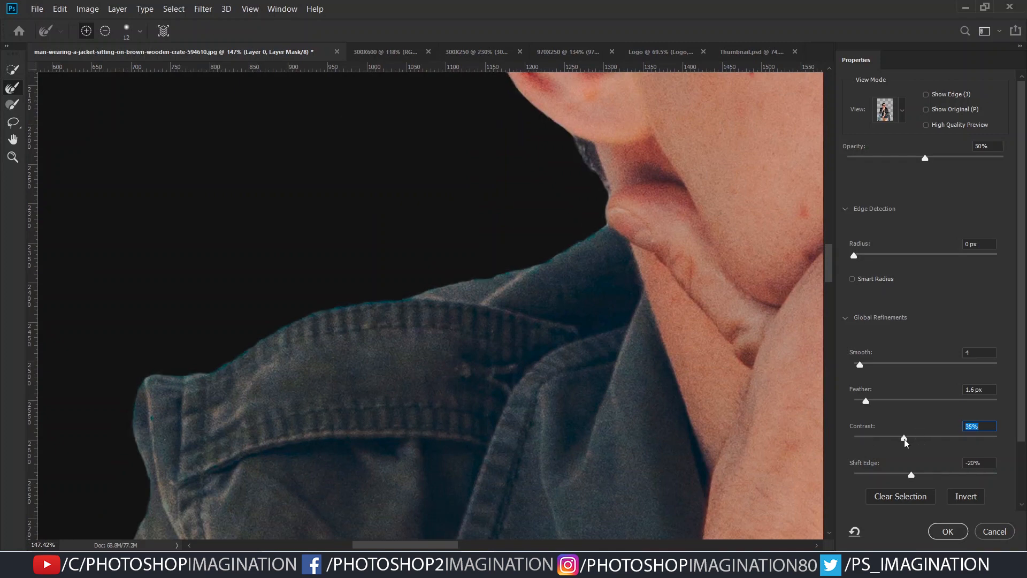
pyautogui.scroll(-5, 488, 326)
pyautogui.scroll(3, 497, 318)
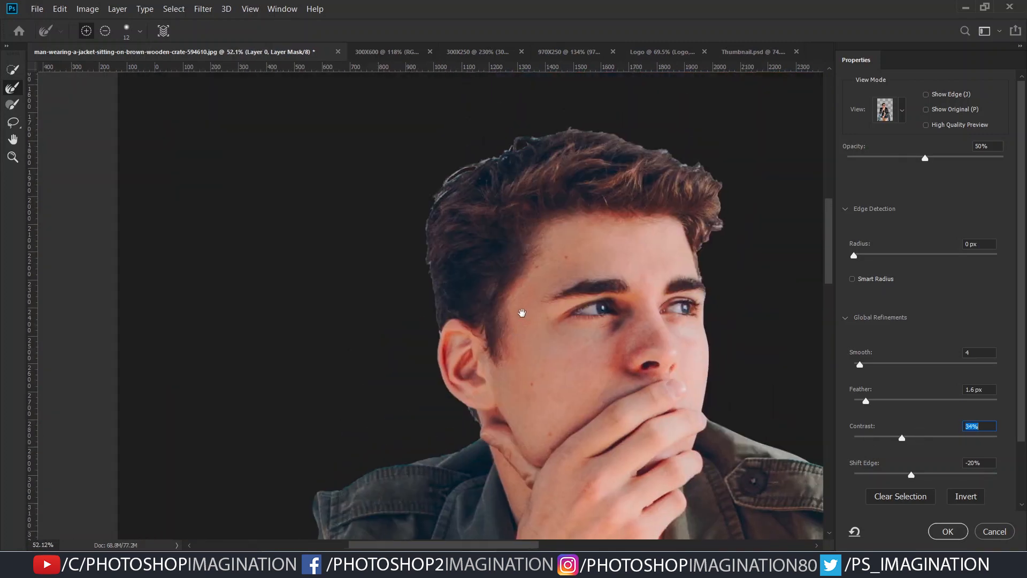
pyautogui.scroll(5, 721, 234)
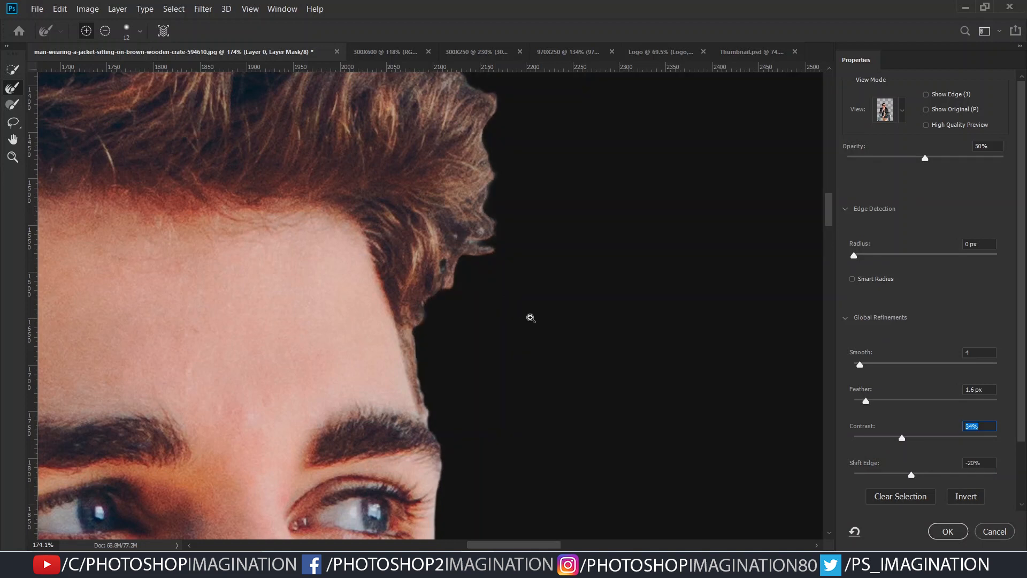
# Apply the refined edge settings to the man's layer mask.
pyautogui.scroll(-4, 531, 318)
pyautogui.scroll(-5, 486, 364)
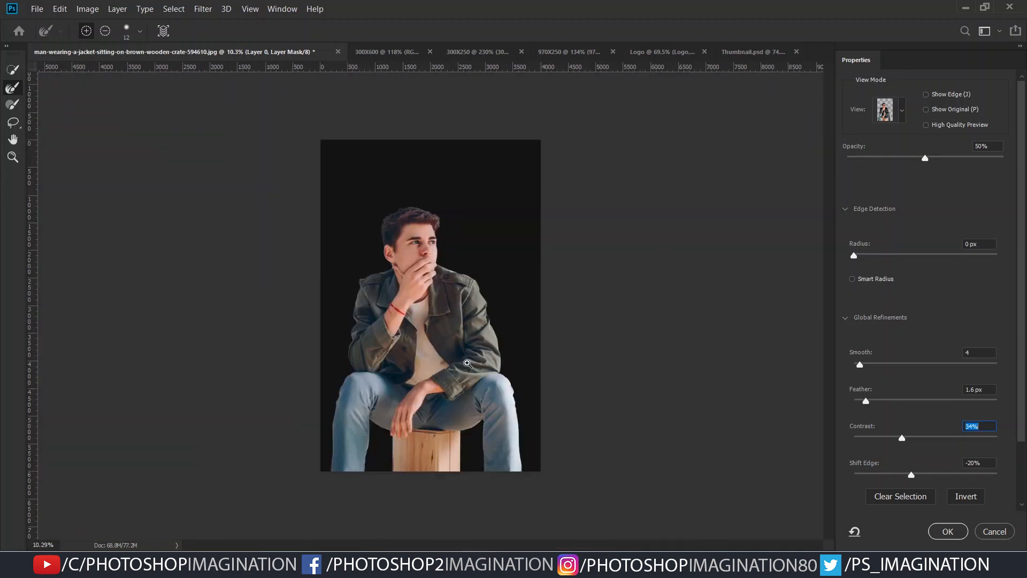
pyautogui.scroll(1, 495, 399)
pyautogui.click(937, 536)
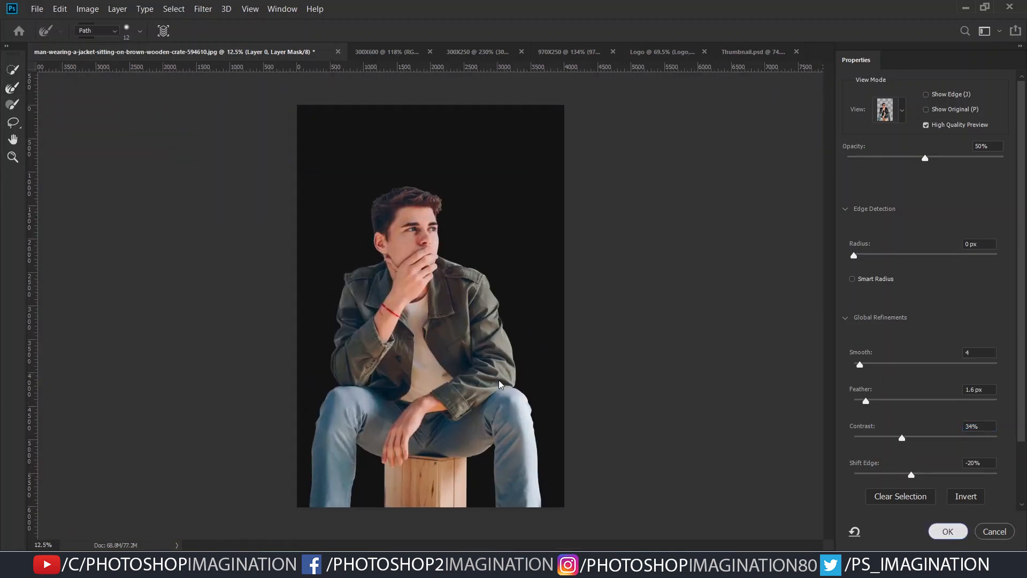
pyautogui.scroll(1, 448, 356)
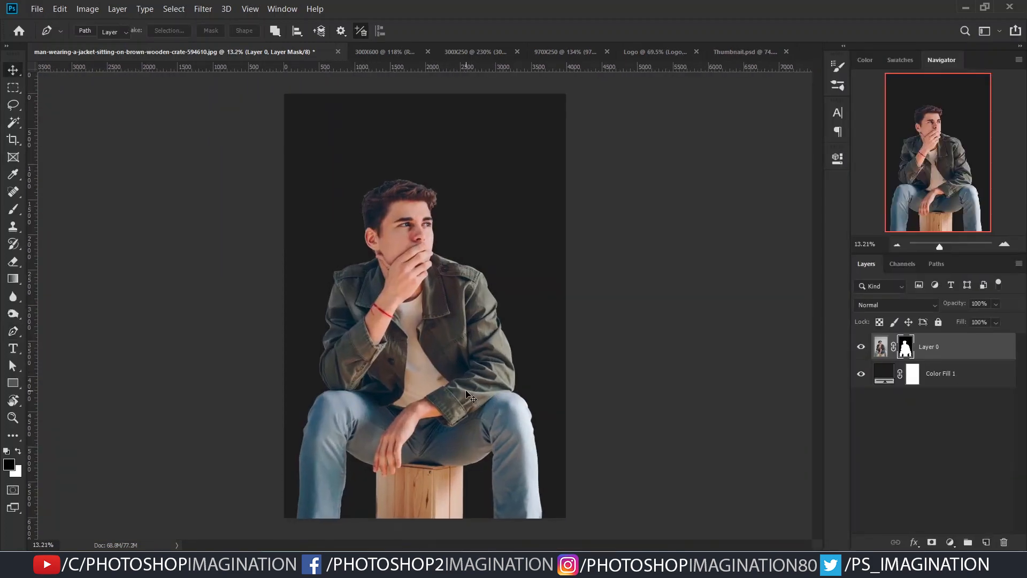
# Copy the cut-out man into the 300X600 banner and scale him to 6.20%, seated in the lower-left corner of the canvas.
pyautogui.press('v')
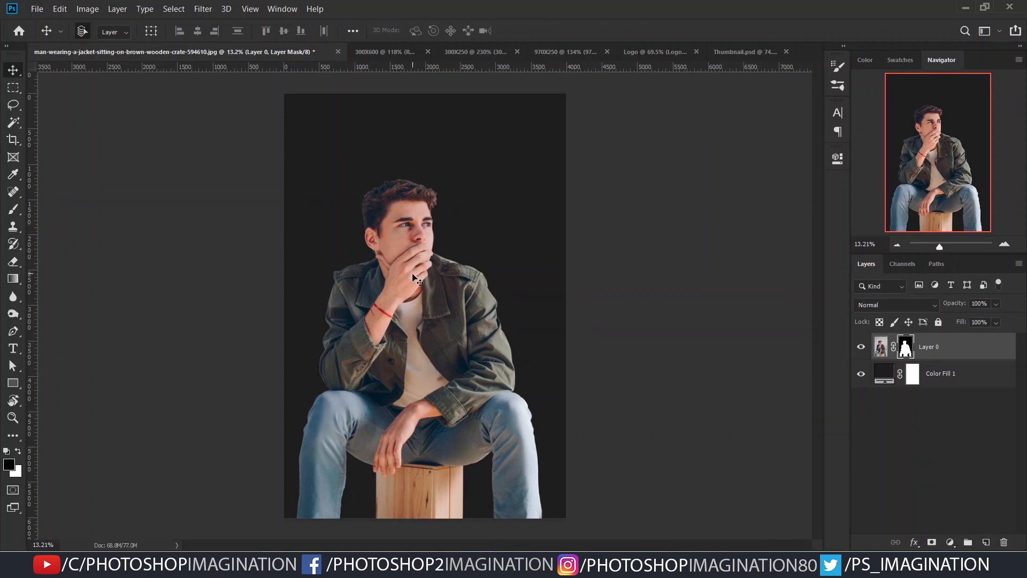
pyautogui.moveTo(406, 230); pyautogui.dragTo(412, 386)
pyautogui.hotkey('ctrl', 't')
pyautogui.moveTo(492, 423); pyautogui.dragTo(435, 322)
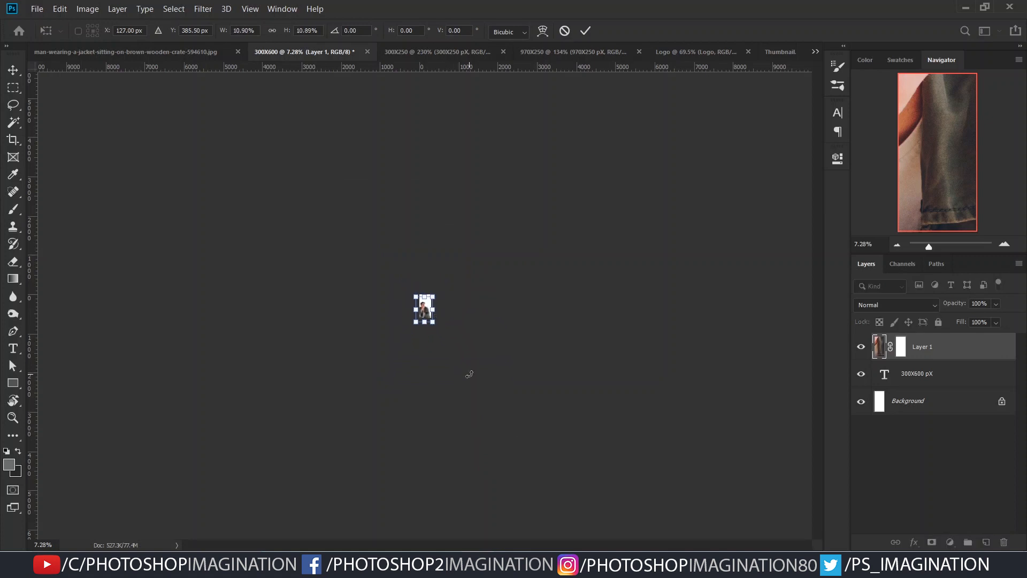
pyautogui.hotkey('ctrl', '0')
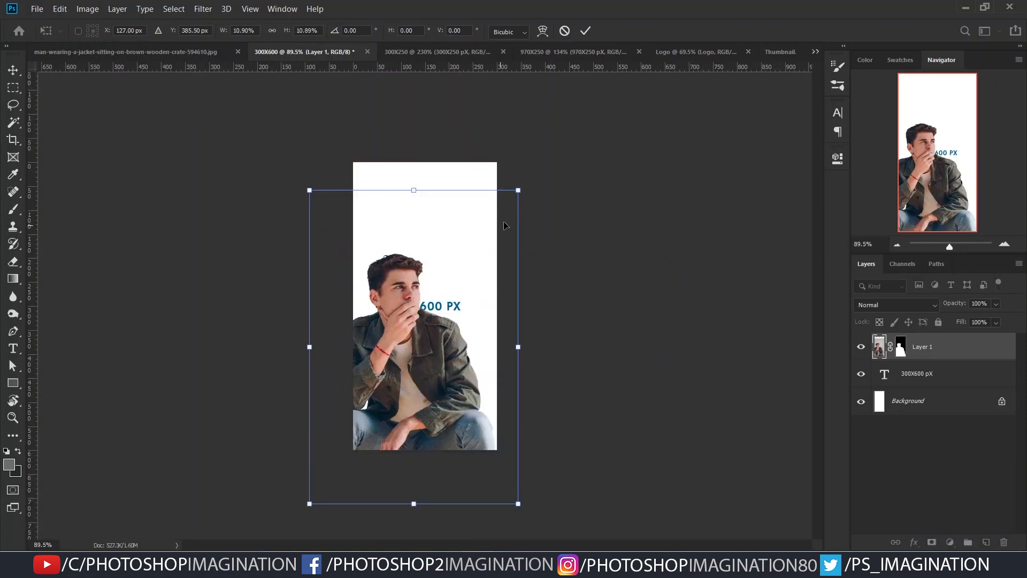
pyautogui.moveTo(519, 187); pyautogui.dragTo(430, 322)
pyautogui.moveTo(402, 390); pyautogui.dragTo(419, 410)
pyautogui.press('Return')
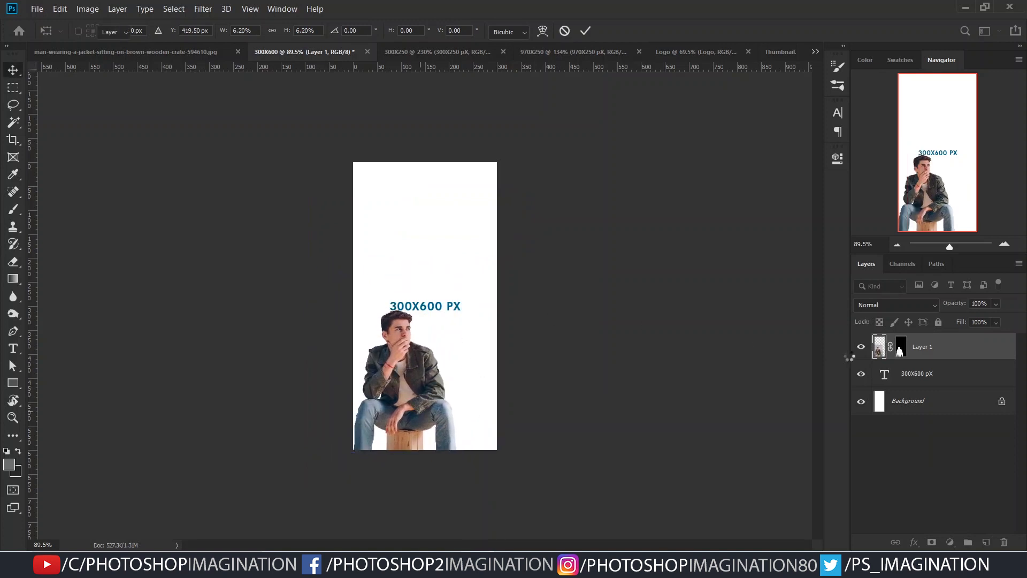
# Delete the 300X600 px placeholder text layer, hiding the man's layer meanwhile and showing it again.
pyautogui.click(868, 381)
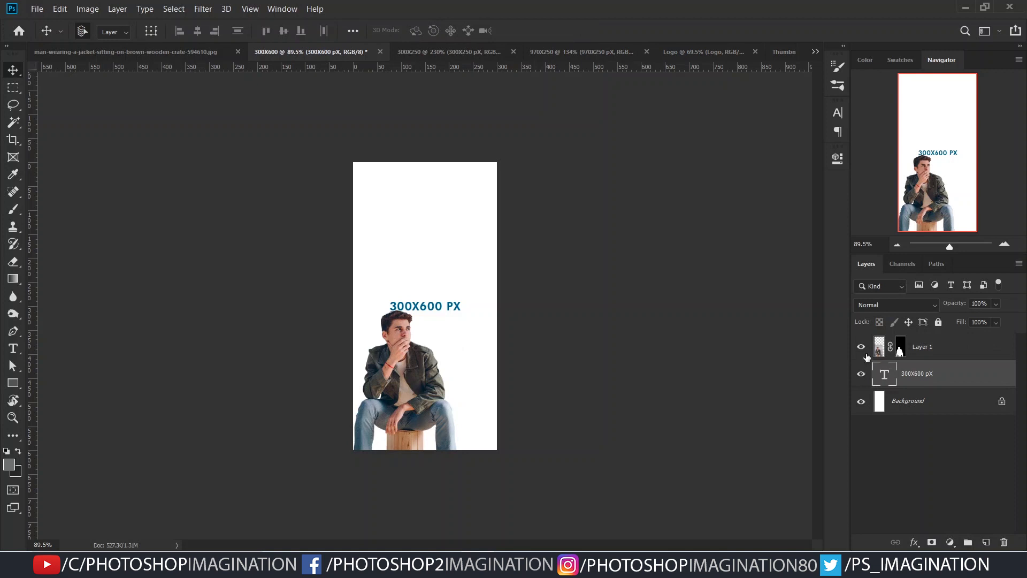
pyautogui.click(860, 347)
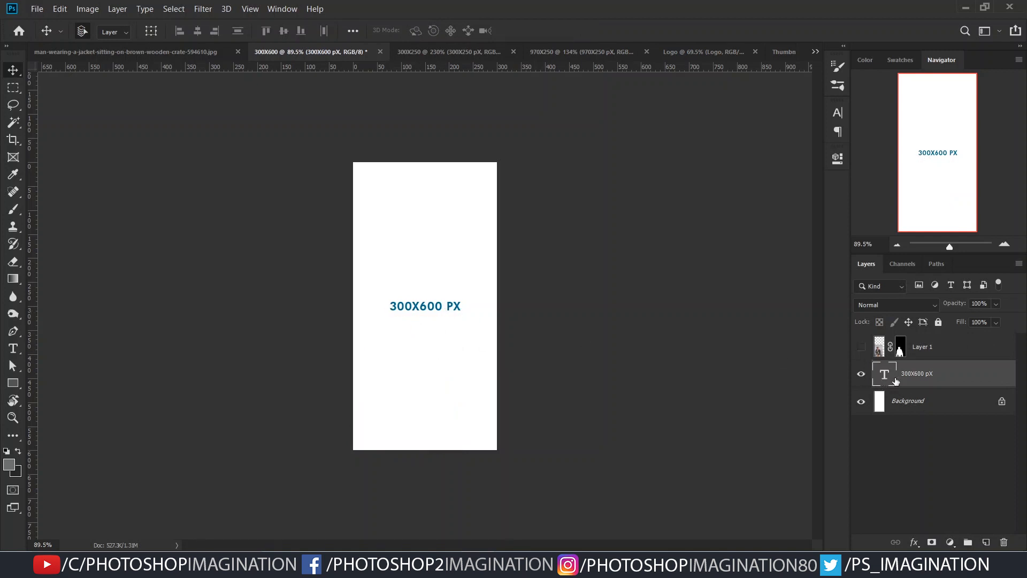
pyautogui.moveTo(896, 381); pyautogui.dragTo(1004, 541)
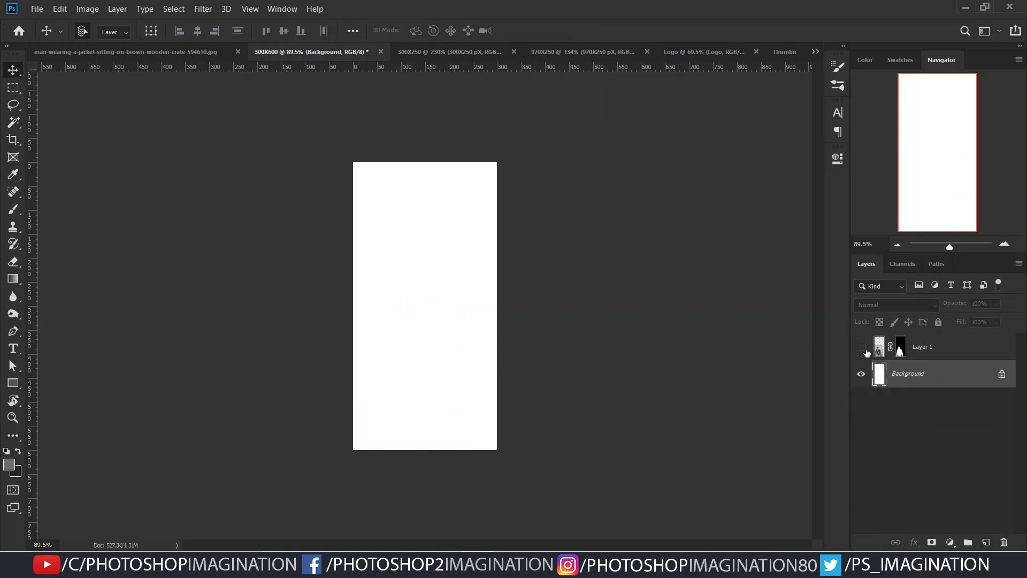
pyautogui.click(861, 347)
# Enlarge the man slightly and nudge him so he sits on the banner's bottom edge near its left side.
pyautogui.hotkey('ctrl', '0')
pyautogui.click(896, 347)
pyautogui.hotkey('ctrl', 't')
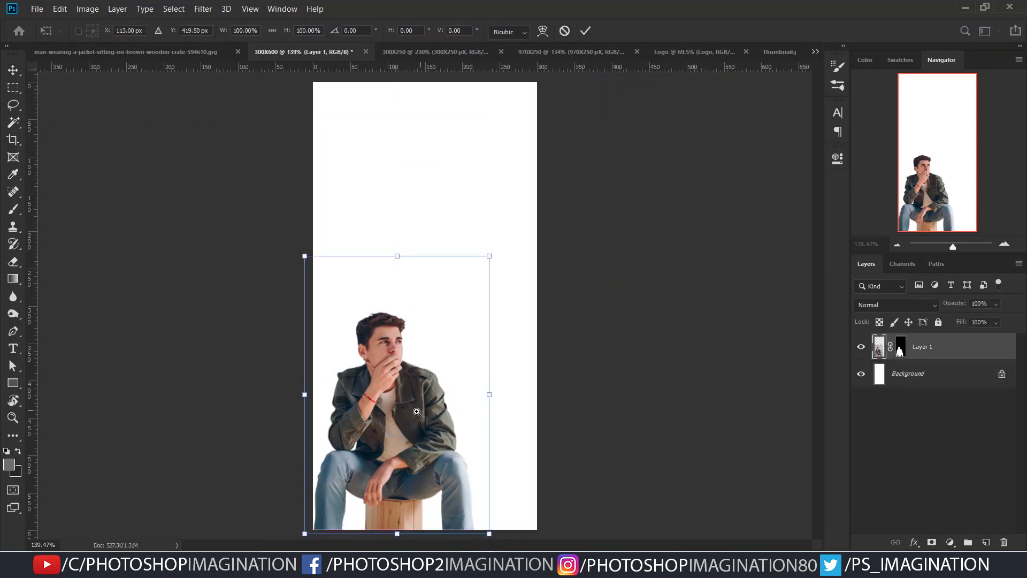
pyautogui.scroll(-1, 424, 305)
pyautogui.moveTo(485, 261)
pyautogui.mouseDown()
pyautogui.moveTo(509, 231)
pyautogui.moveTo(493, 247)
pyautogui.mouseUp()
pyautogui.moveTo(416, 417); pyautogui.dragTo(418, 418)
pyautogui.press('Return')
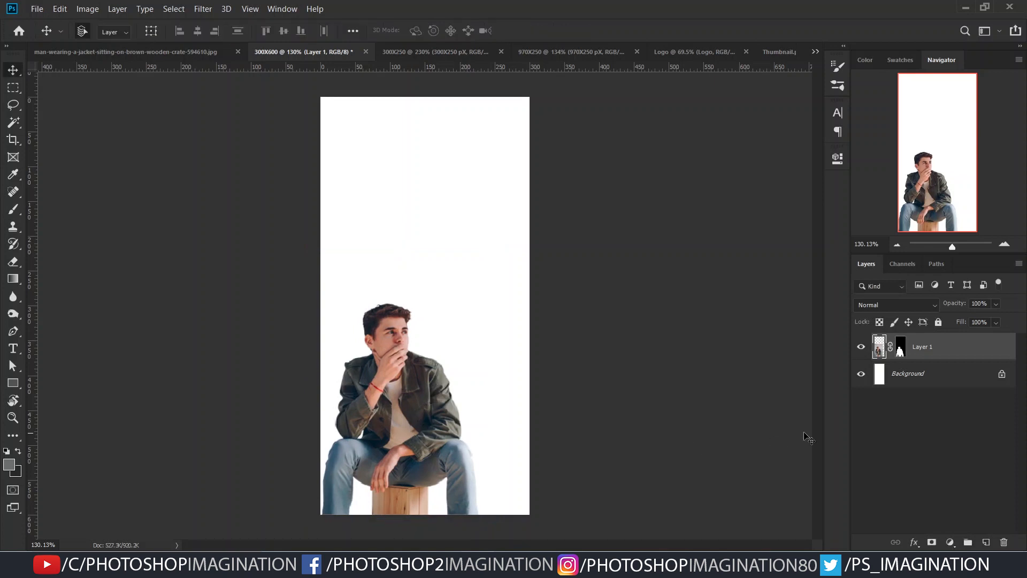
# Add a solid color fill layer in #0b6488 directly above the Background layer.
pyautogui.click(931, 374)
pyautogui.click(950, 541)
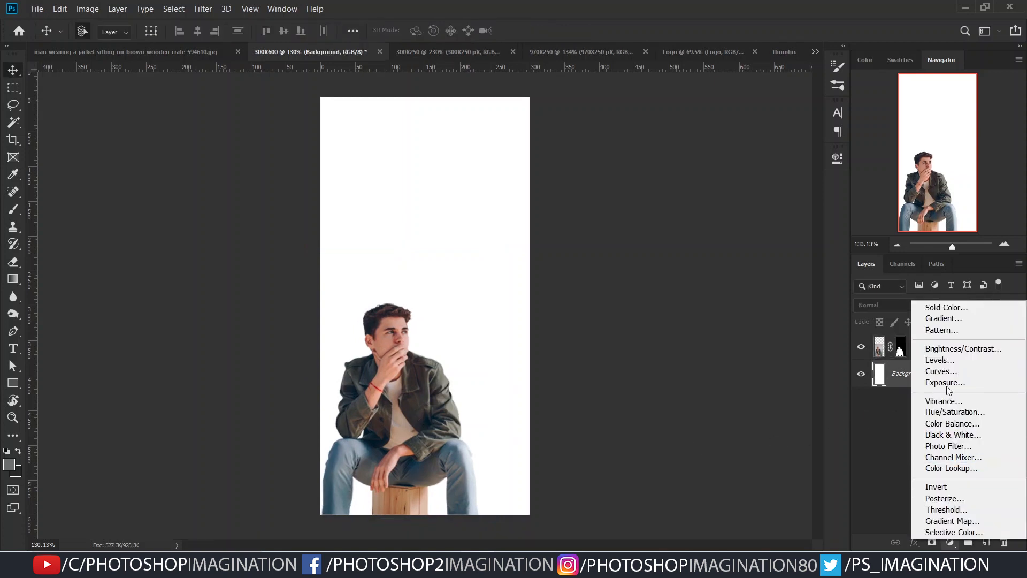
pyautogui.click(951, 308)
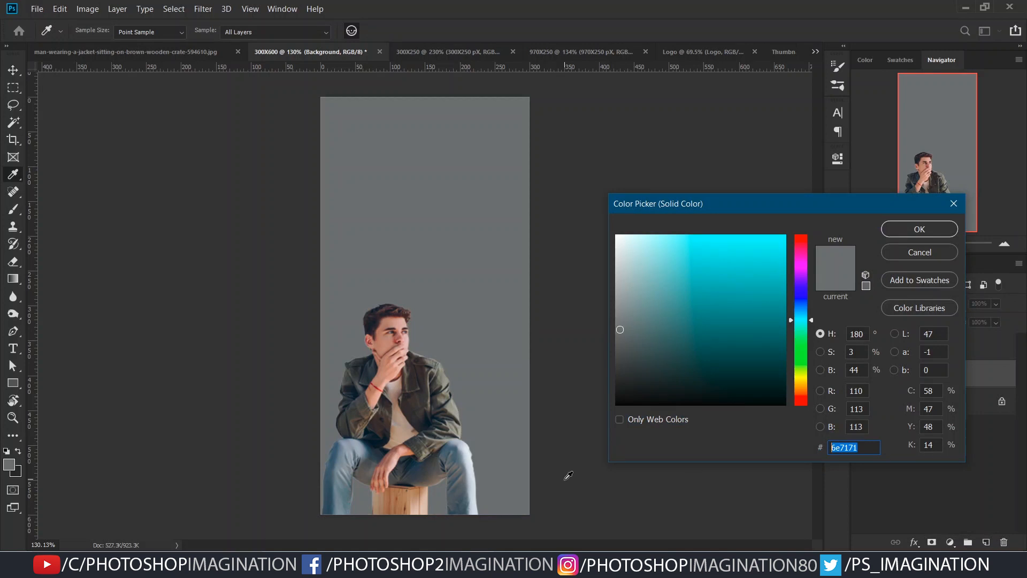
pyautogui.write('0b')
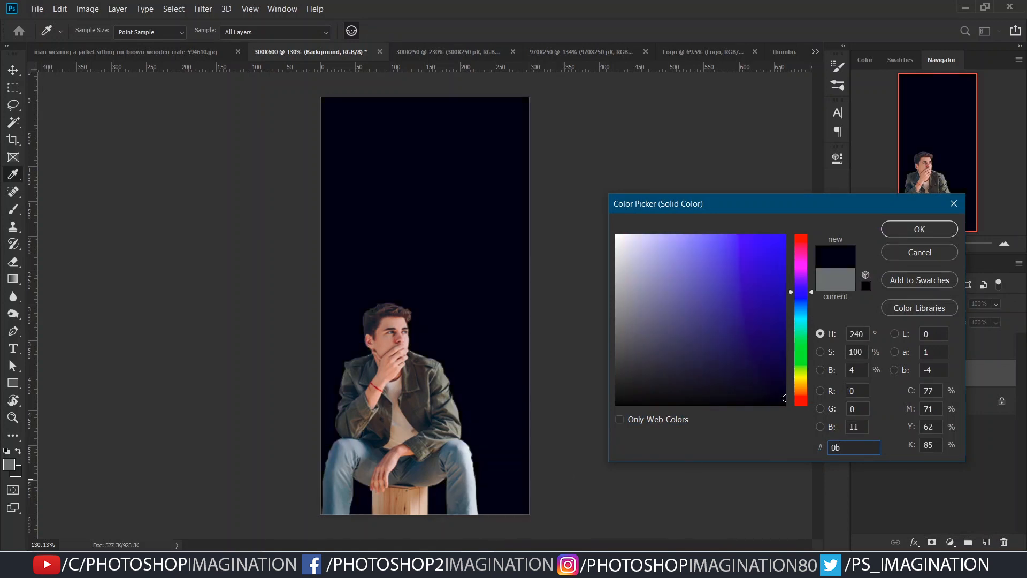
pyautogui.write('6488')
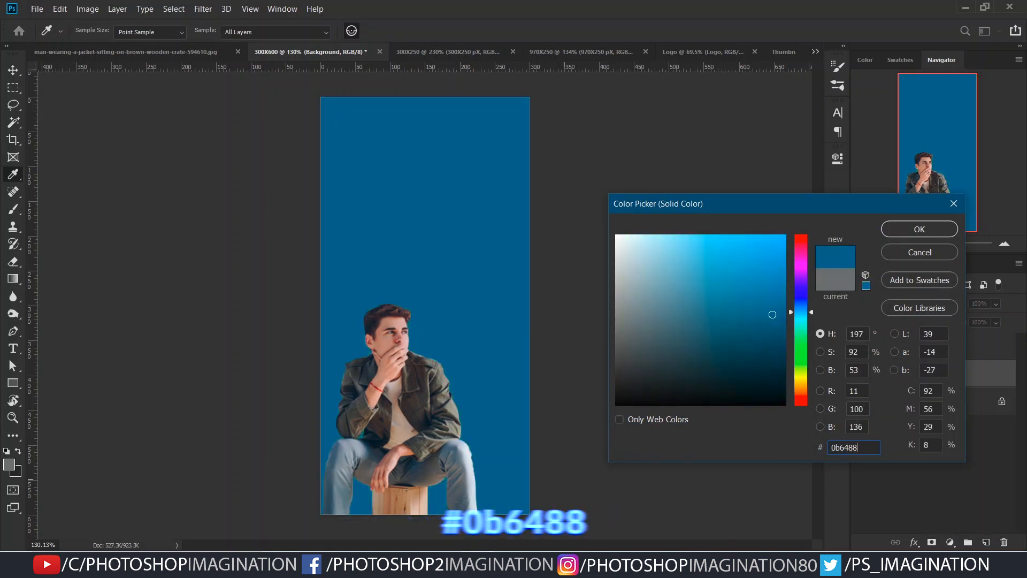
pyautogui.click(912, 232)
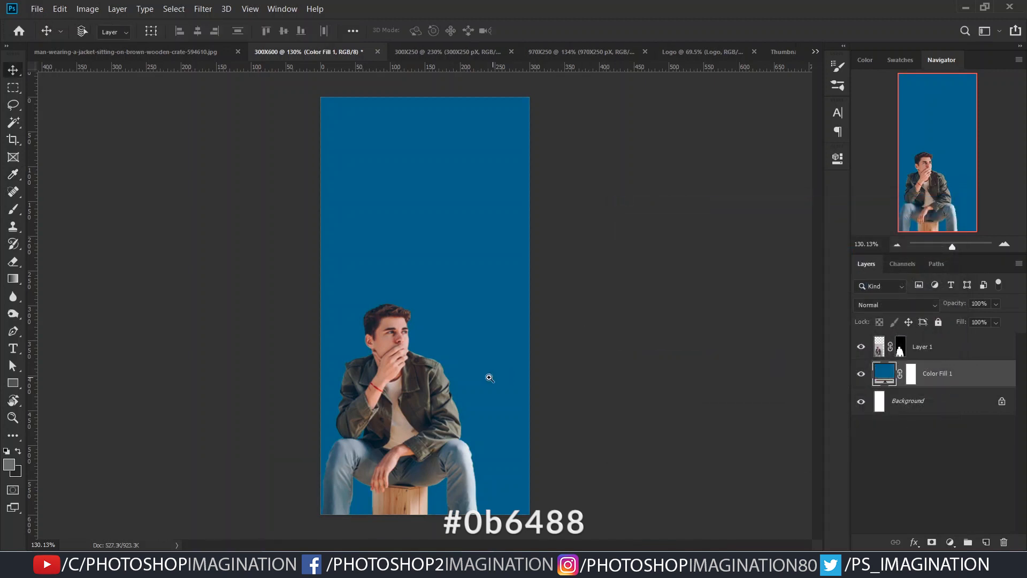
# Set up the Rectangle tool with no stroke and a #edc038 fill.
pyautogui.moveTo(489, 378); pyautogui.dragTo(454, 348)
pyautogui.scroll(5, 442, 405)
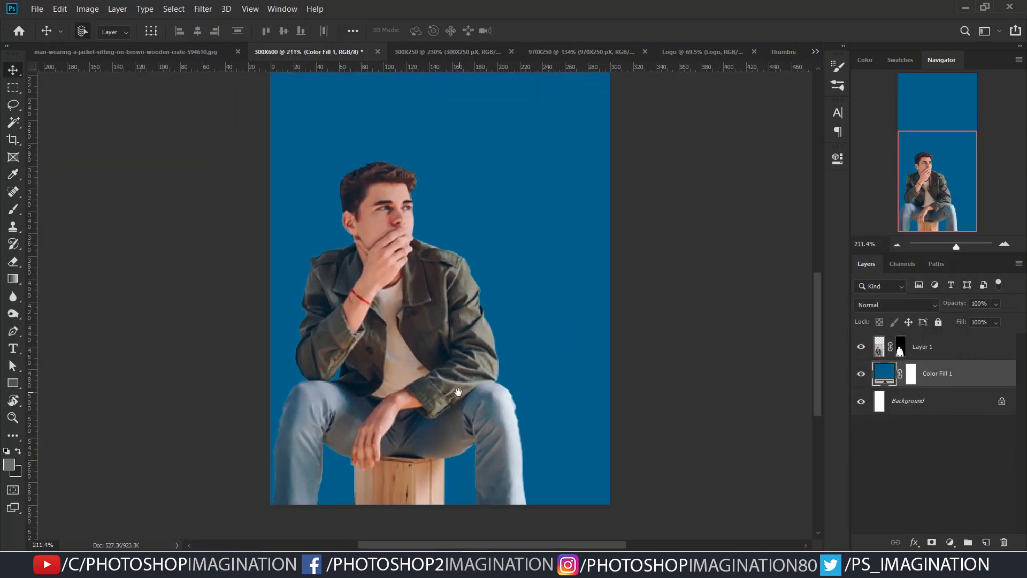
pyautogui.scroll(-1, 459, 392)
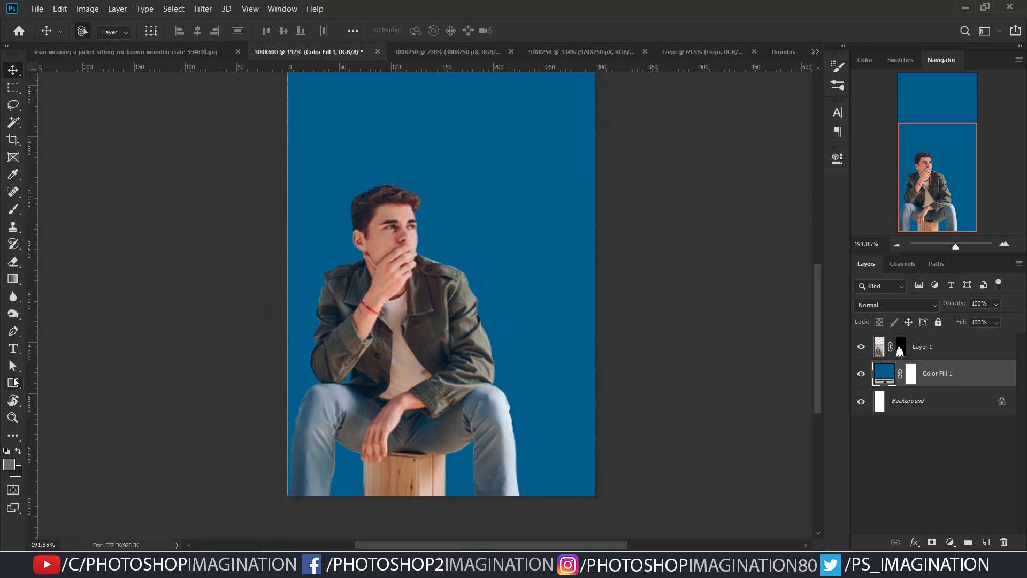
pyautogui.click(14, 381)
pyautogui.click(194, 33)
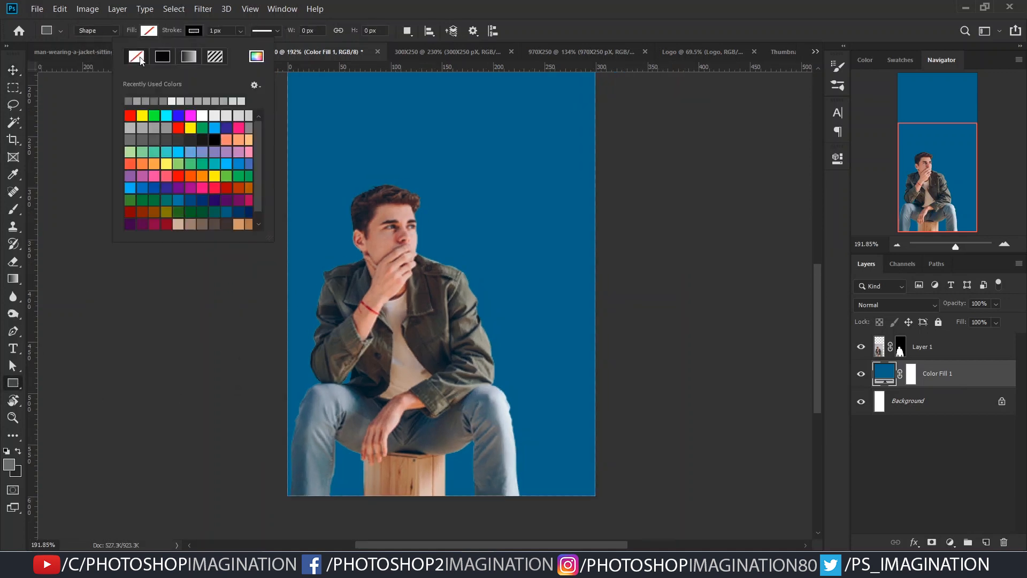
pyautogui.click(149, 30)
pyautogui.click(211, 56)
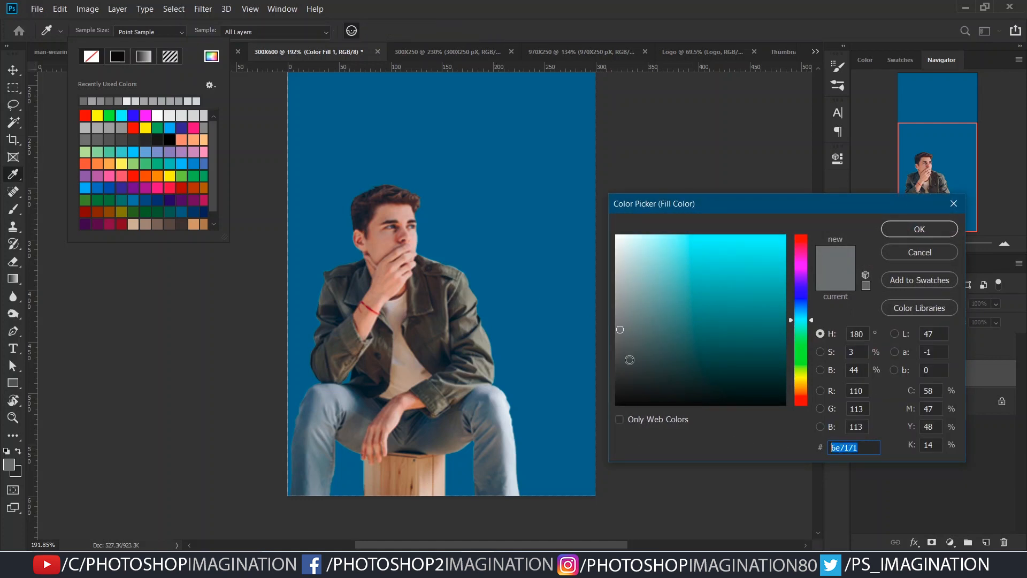
pyautogui.write('ed')
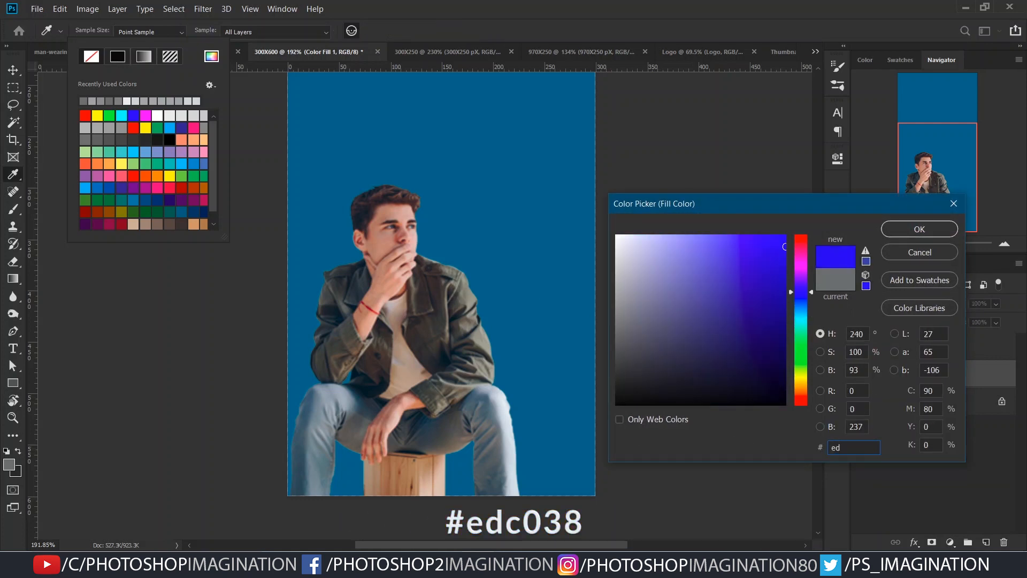
pyautogui.write('c038')
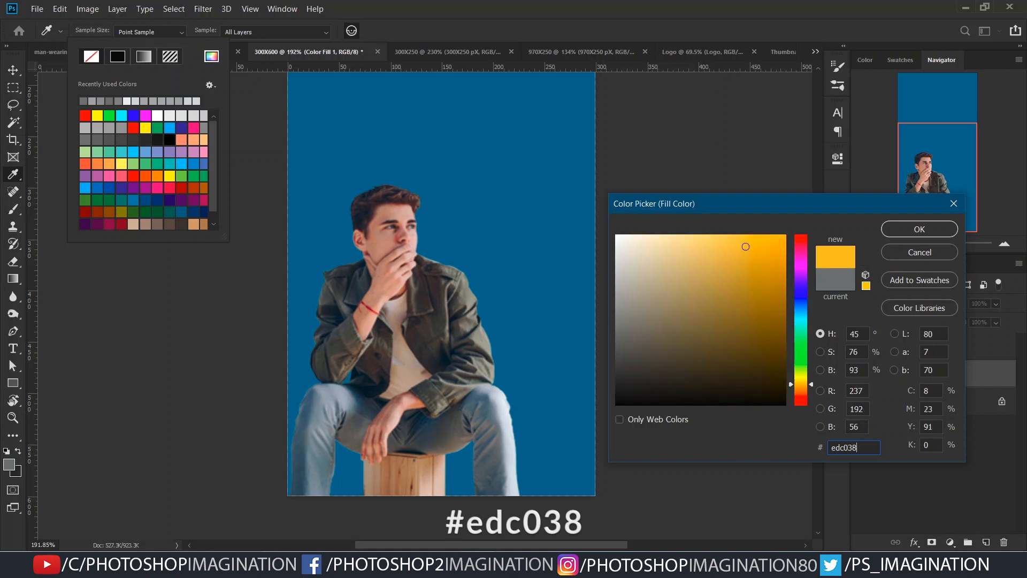
pyautogui.press('Return')
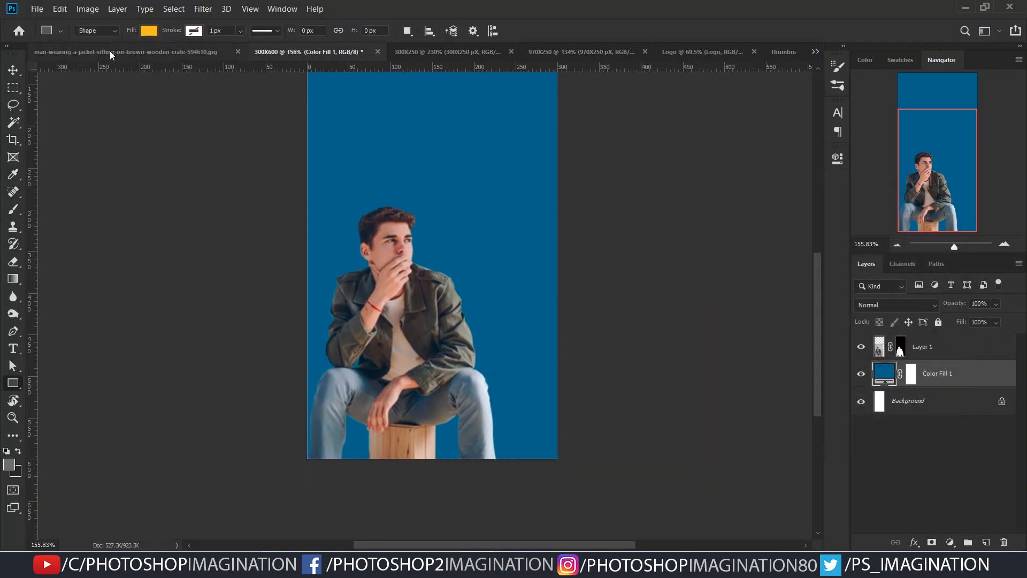
# Draw a yellow rectangle about 240 by 425 px behind the man, reaching down to the banner's bottom edge.
pyautogui.scroll(-5, 414, 296)
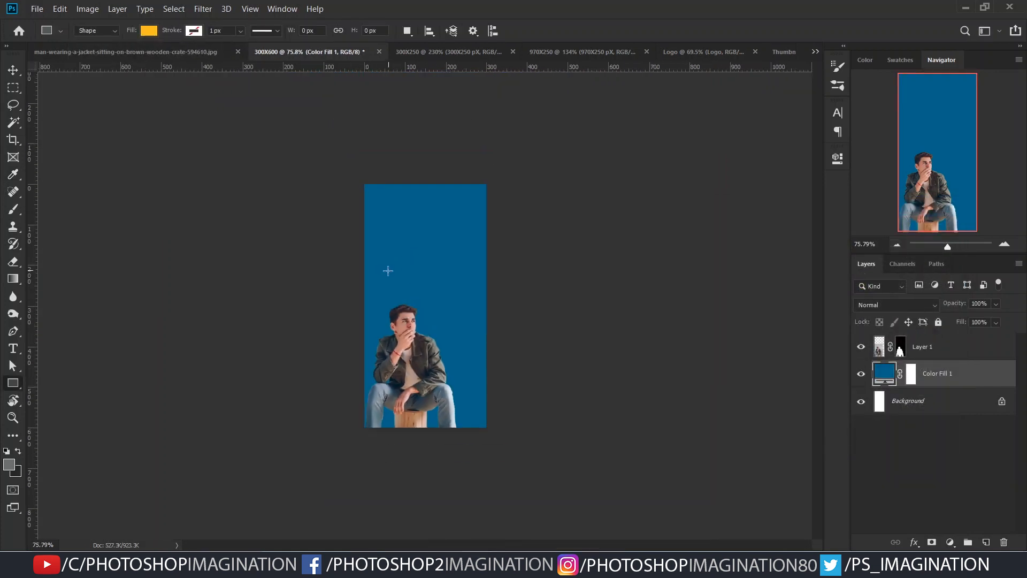
pyautogui.moveTo(379, 254); pyautogui.dragTo(476, 426)
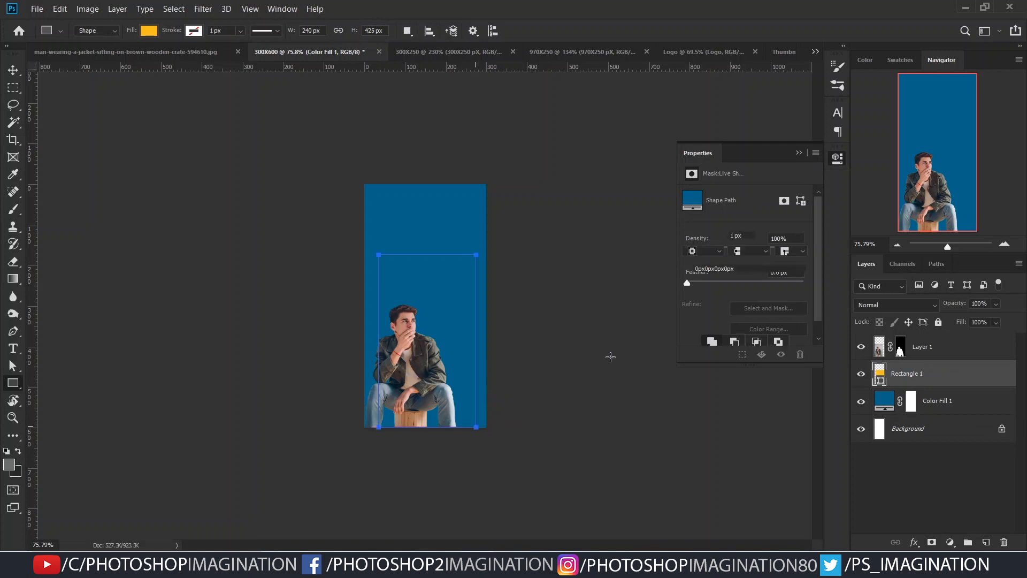
pyautogui.click(801, 156)
pyautogui.scroll(4, 443, 262)
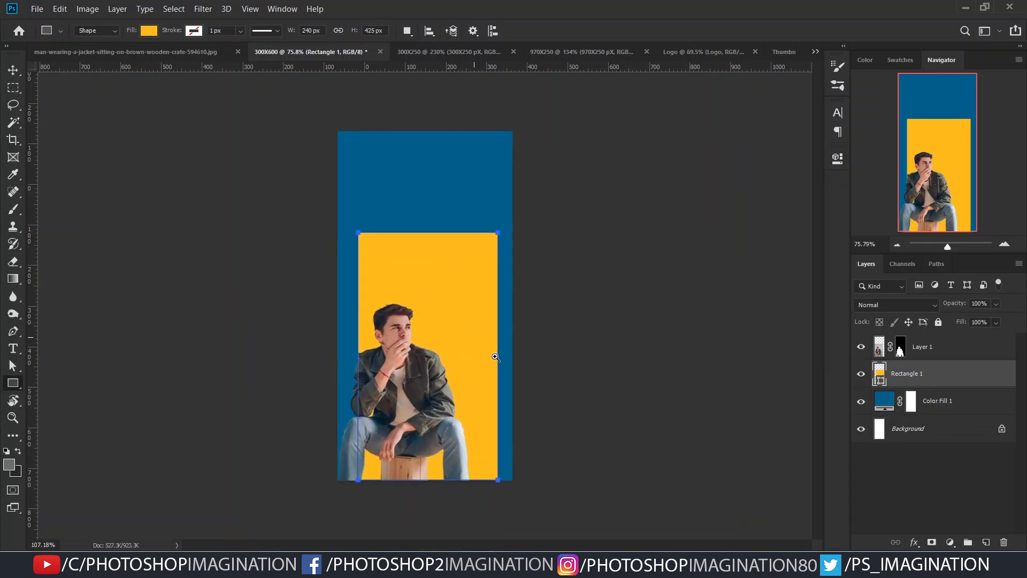
# Shift the yellow rectangle's two upper anchor points left to slant it into a parallelogram about 427 px wide overall.
pyautogui.rightClick(453, 257)
pyautogui.click(438, 337)
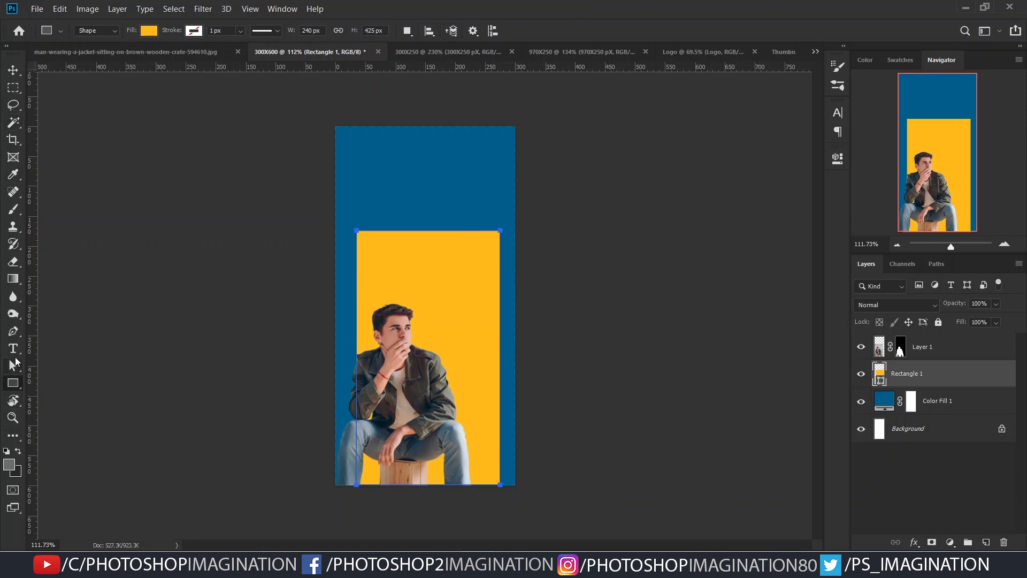
pyautogui.click(12, 366)
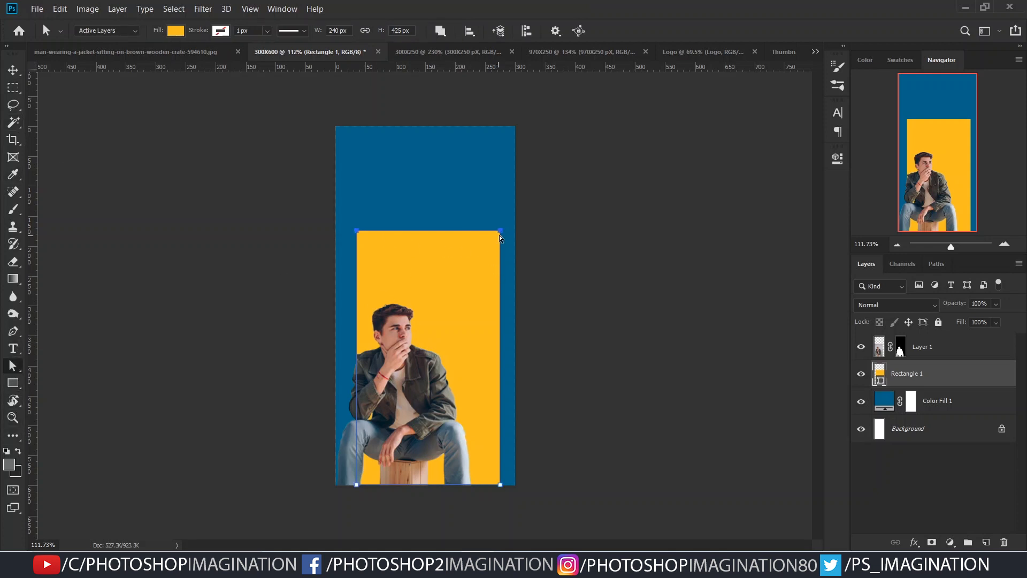
pyautogui.moveTo(500, 234); pyautogui.dragTo(387, 236)
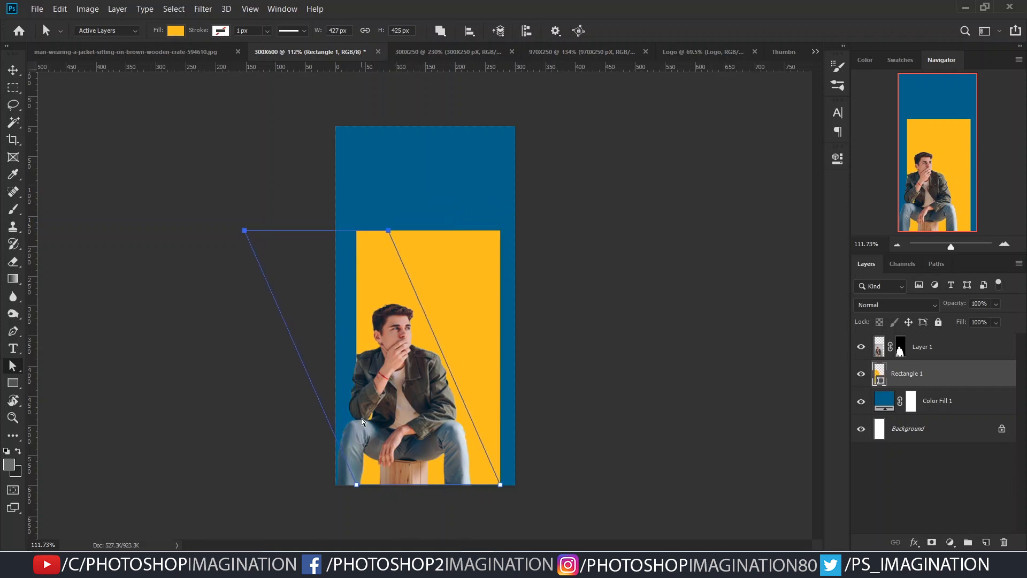
pyautogui.moveTo(343, 306); pyautogui.dragTo(341, 309)
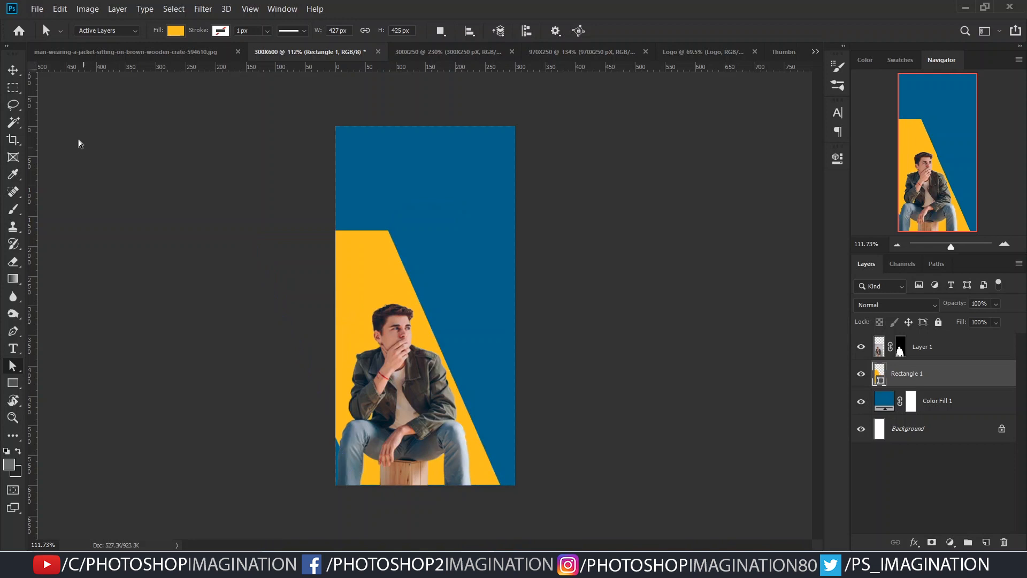
# Move the slanted yellow shape further left behind the man and scale it up to about 114%.
pyautogui.click(16, 74)
pyautogui.moveTo(361, 276); pyautogui.dragTo(323, 280)
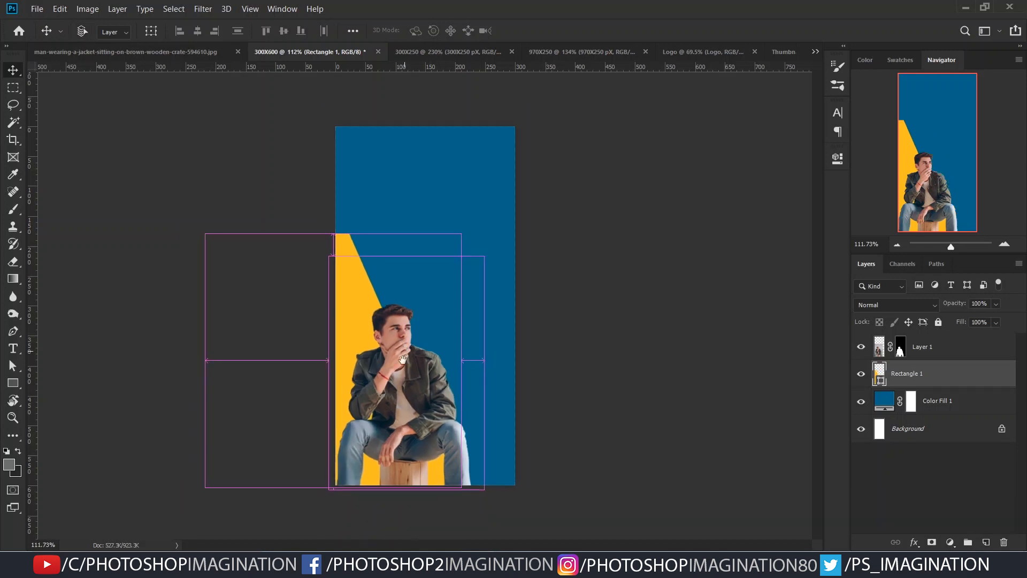
pyautogui.hotkey('ctrl', 't')
pyautogui.moveTo(206, 231); pyautogui.dragTo(169, 198)
pyautogui.moveTo(316, 285); pyautogui.dragTo(316, 286)
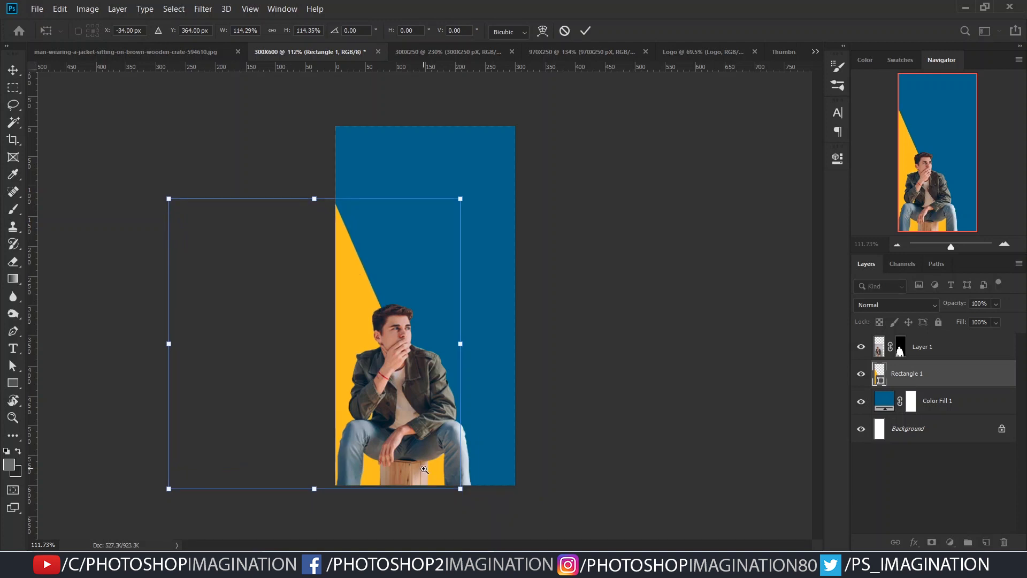
pyautogui.scroll(5, 424, 467)
pyautogui.scroll(-4, 474, 488)
pyautogui.press('Return')
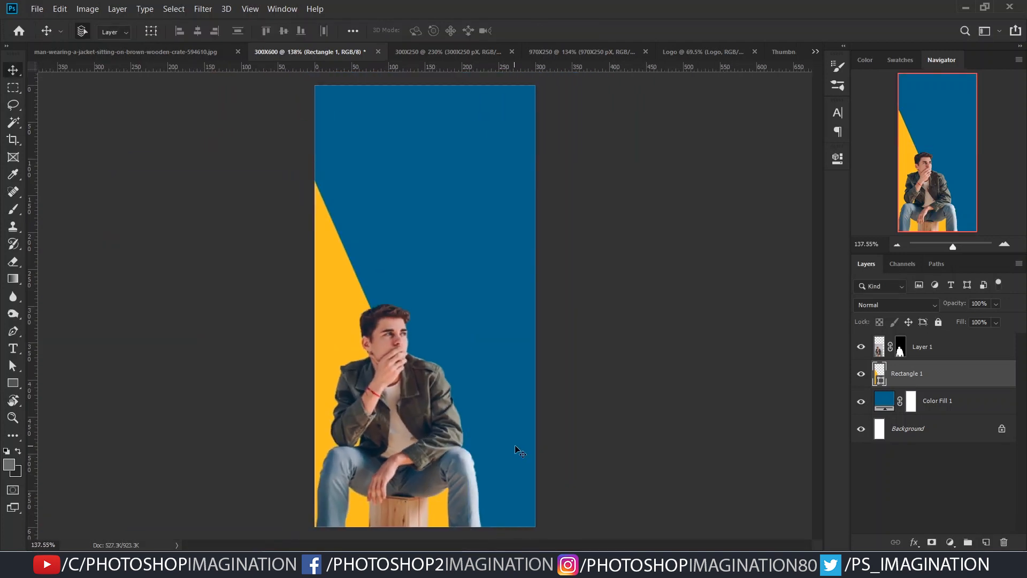
pyautogui.scroll(-2, 588, 470)
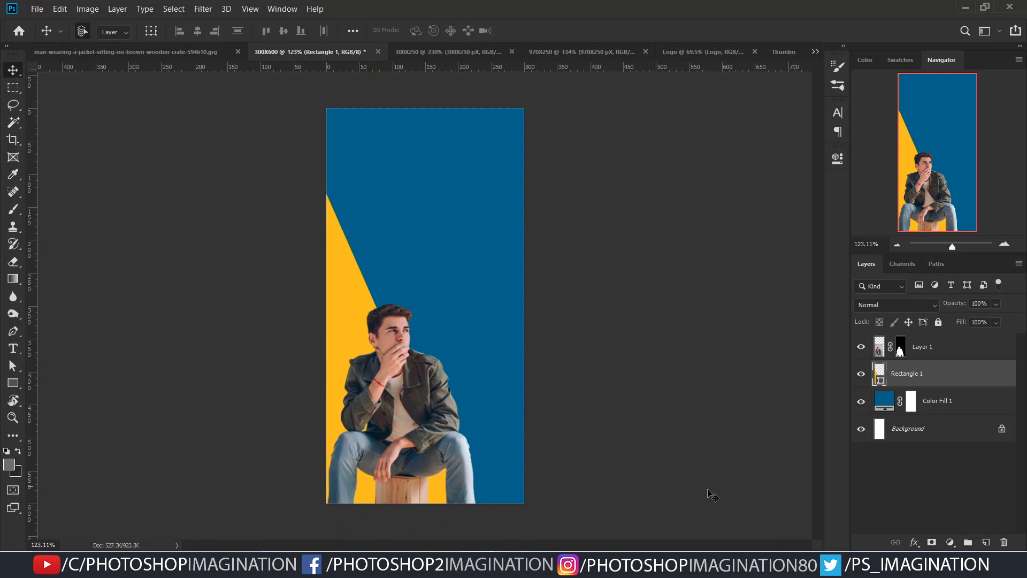
# Rename the masked man's layer as Model.
pyautogui.click(958, 354)
pyautogui.doubleClick(920, 348)
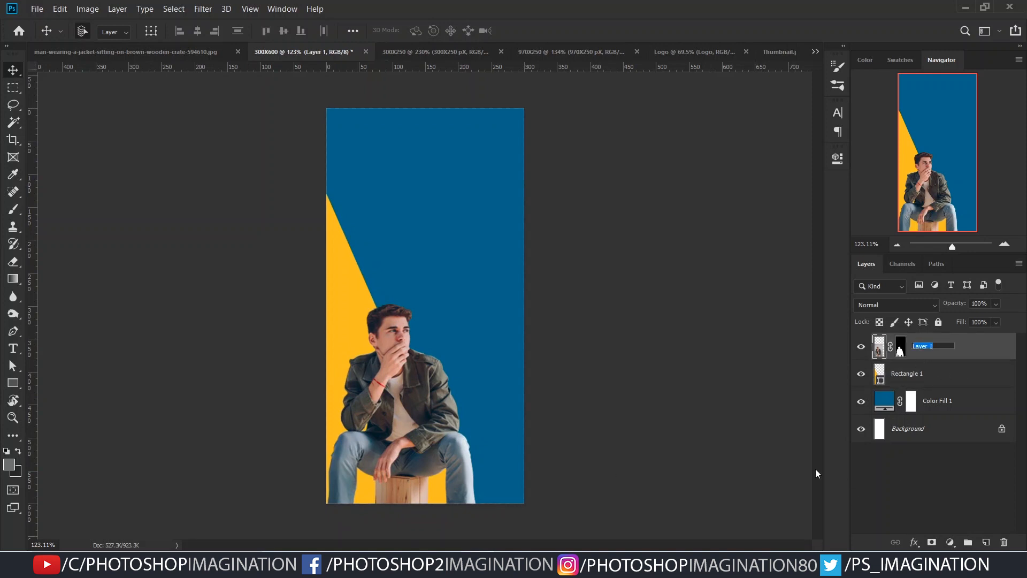
pyautogui.write('Model')
pyautogui.press('Return')
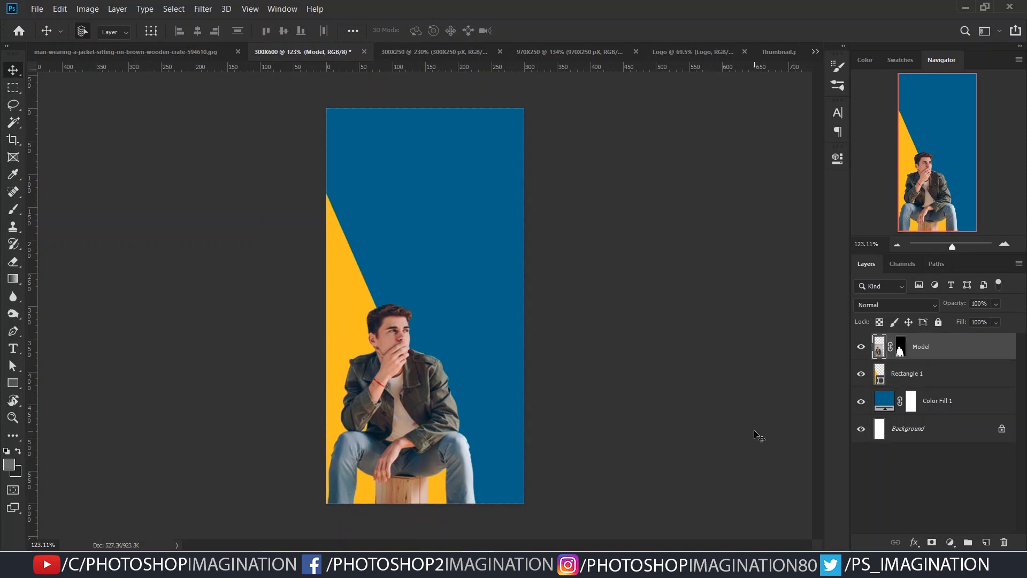
# Copy the Logo group from the Logo document into the 300X600 banner, then collapse and select the group.
pyautogui.click(717, 53)
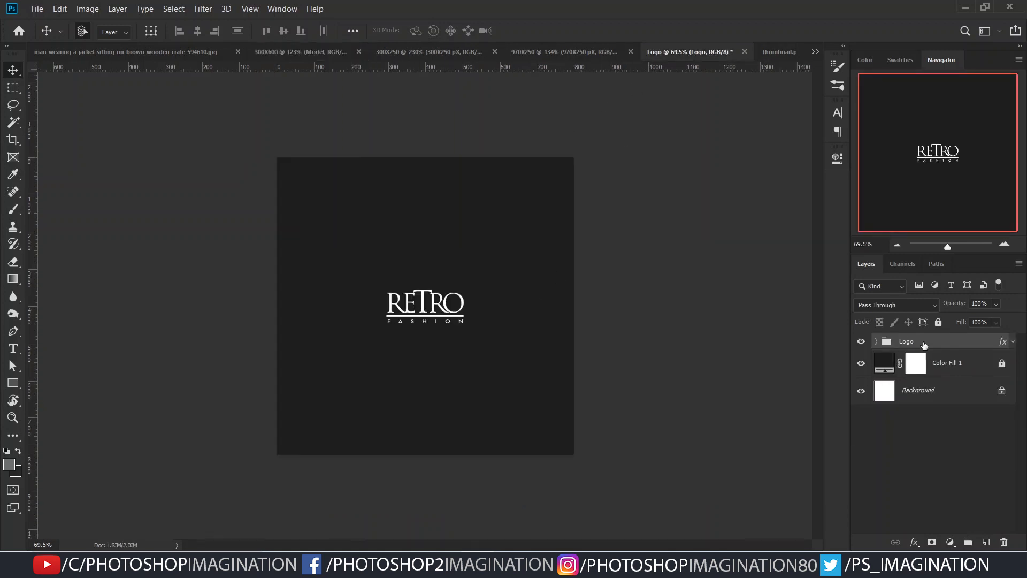
pyautogui.click(300, 51)
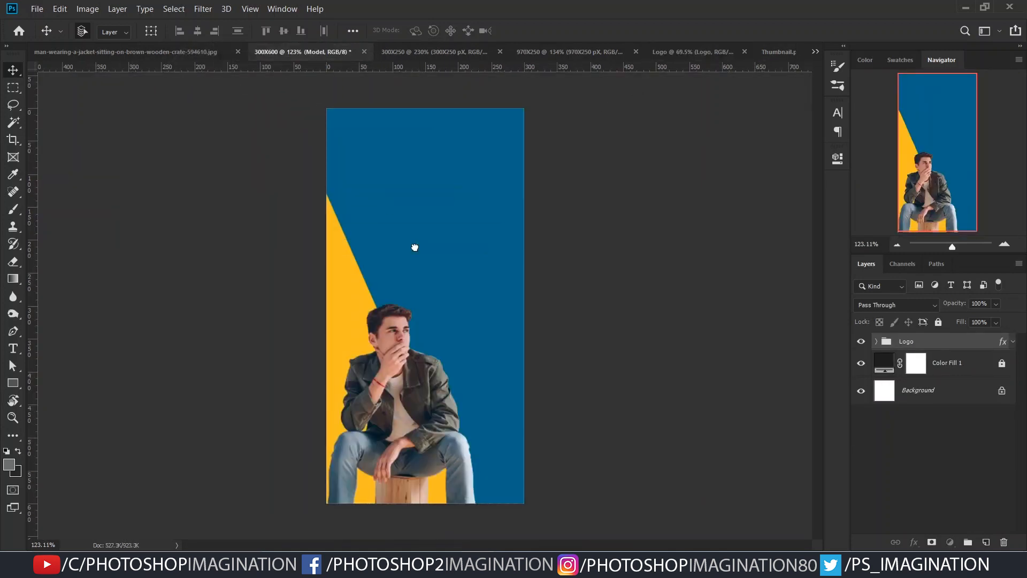
pyautogui.moveTo(415, 247); pyautogui.dragTo(450, 173)
pyautogui.hotkey('ctrl', 'z')
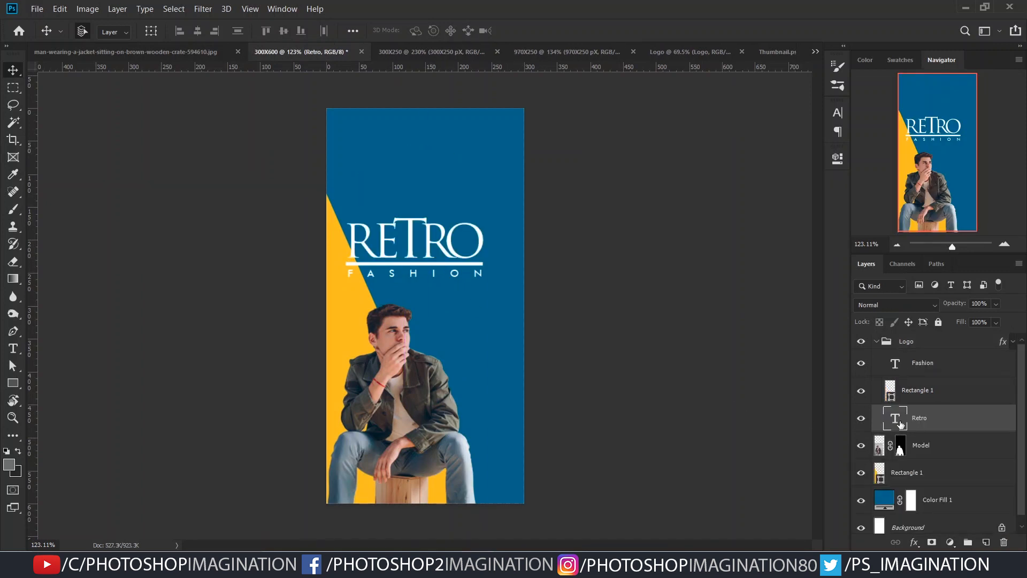
pyautogui.click(876, 341)
pyautogui.click(905, 341)
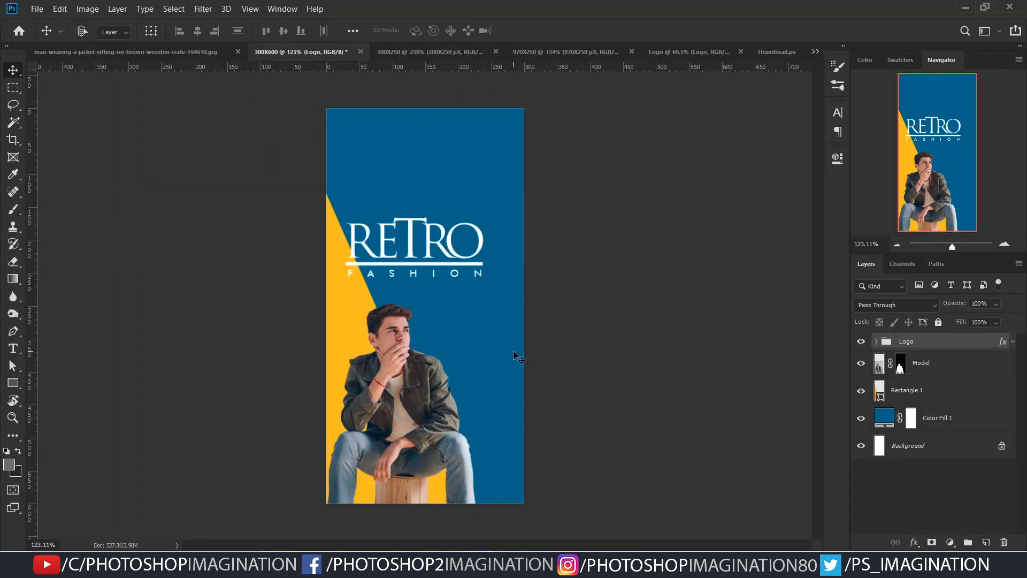
# Scale the Retro Fashion logo to about 56% and center it near the banner's upper edge at about X 150, Y 51.5 px.
pyautogui.hotkey('ctrl', 't')
pyautogui.moveTo(428, 253); pyautogui.dragTo(447, 165)
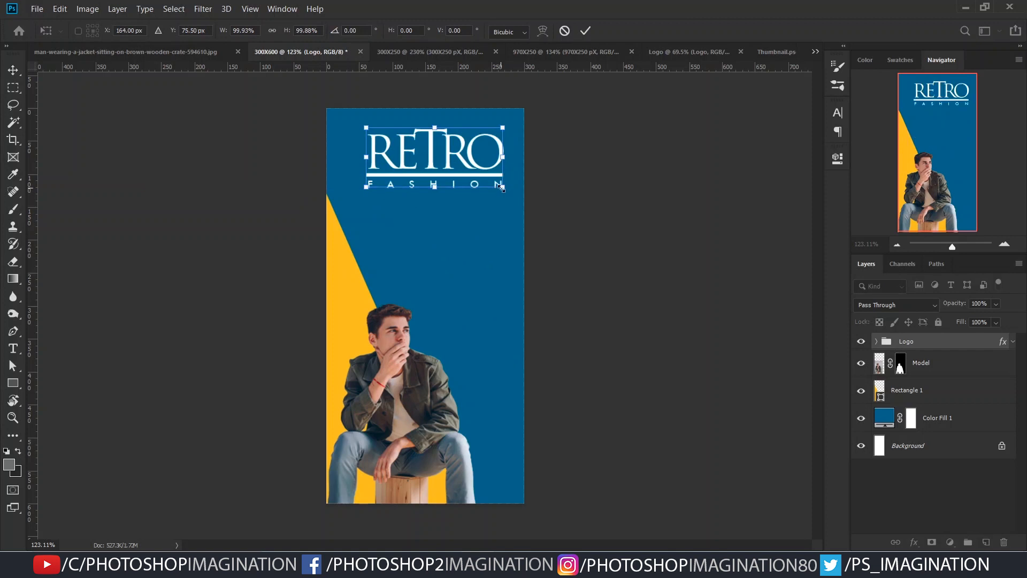
pyautogui.moveTo(502, 188); pyautogui.dragTo(446, 143)
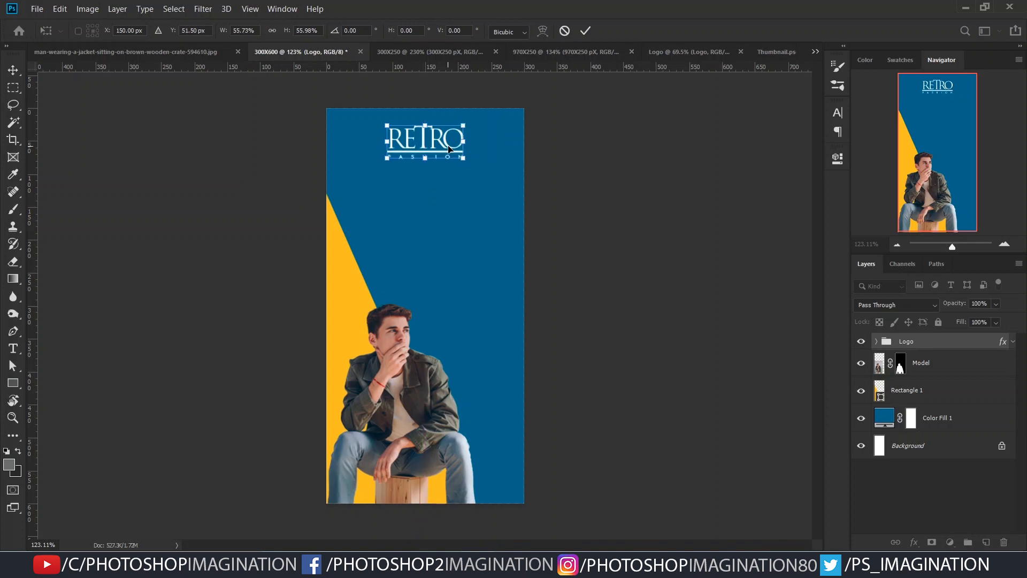
pyautogui.press('Return')
pyautogui.moveTo(430, 280)
pyautogui.mouseDown()
pyautogui.moveTo(440, 299)
pyautogui.moveTo(429, 290)
pyautogui.mouseUp()
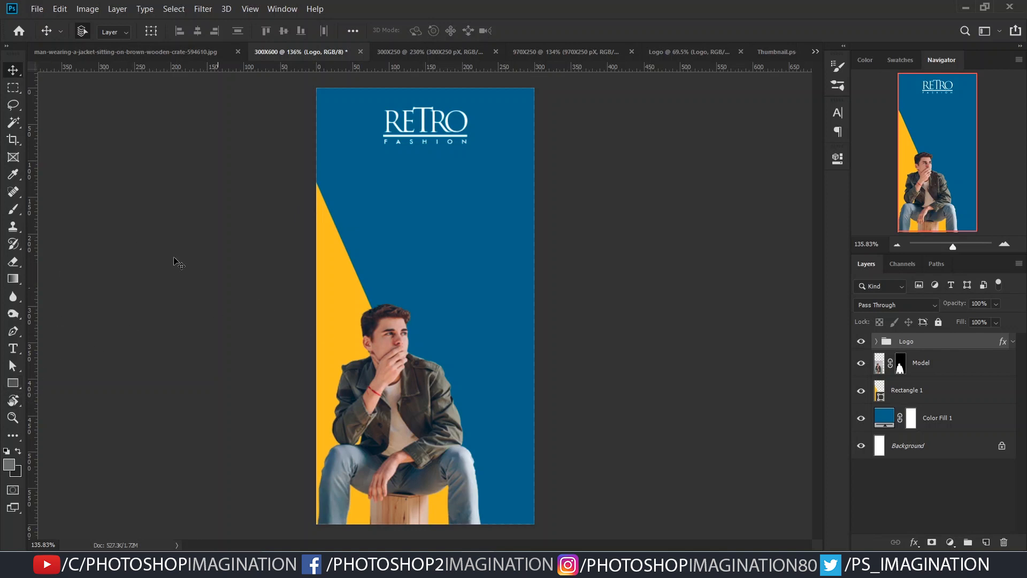
# Add a FASHION text line below the logo and color it white (ffffff).
pyautogui.click(14, 348)
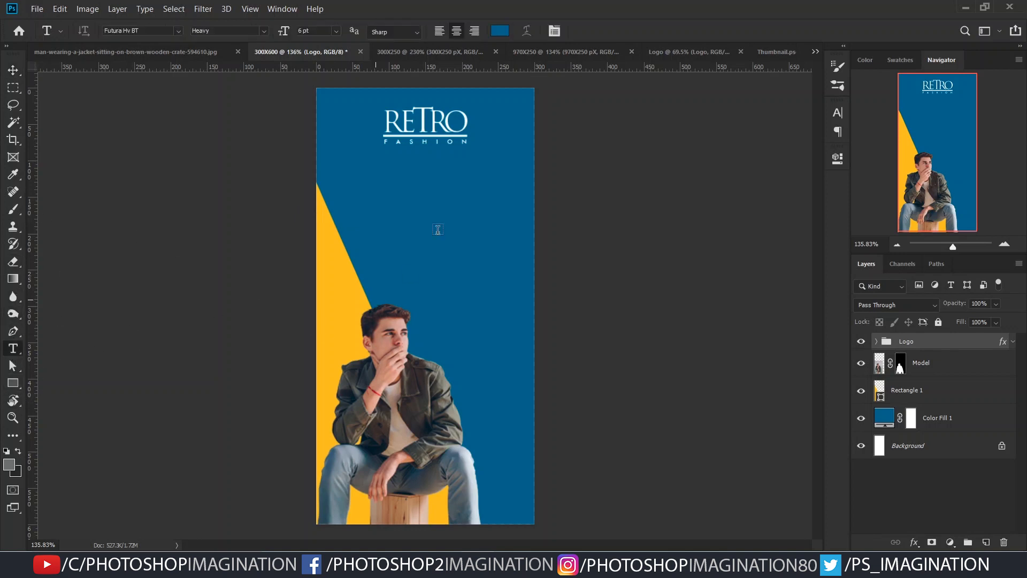
pyautogui.click(394, 199)
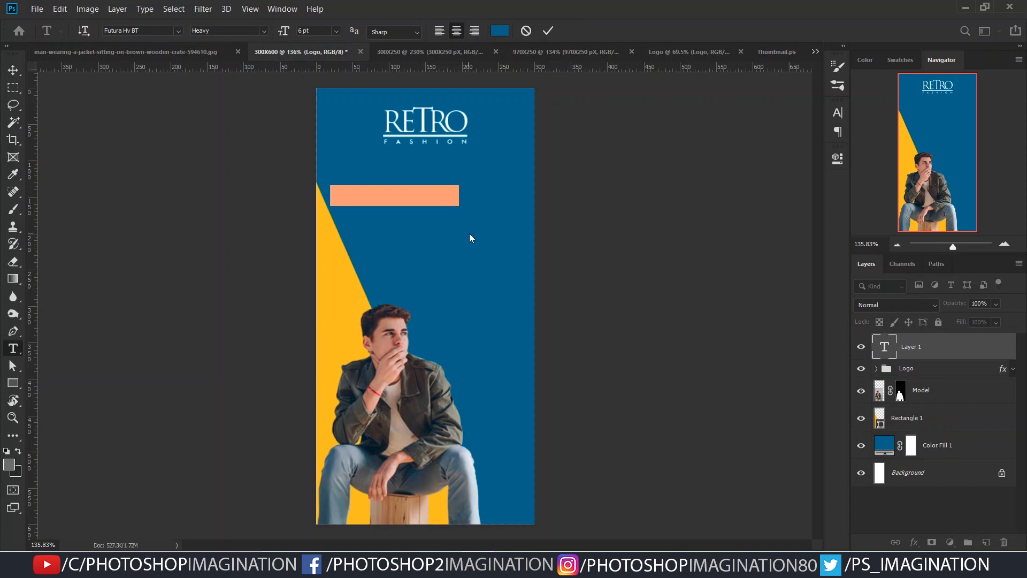
pyautogui.press('BackSpace')
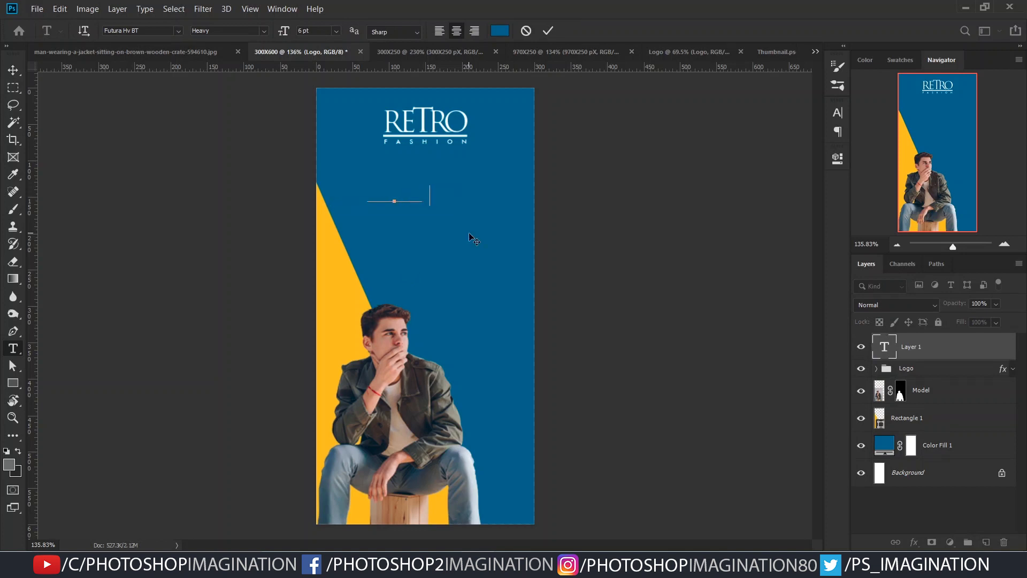
pyautogui.click(548, 33)
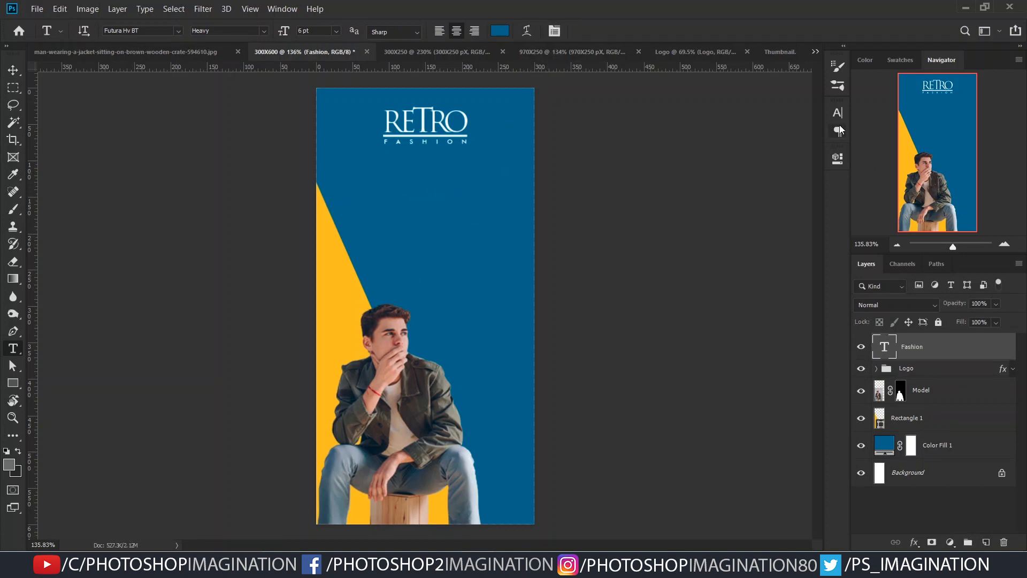
pyautogui.click(837, 112)
pyautogui.click(799, 186)
pyautogui.write('ffffff')
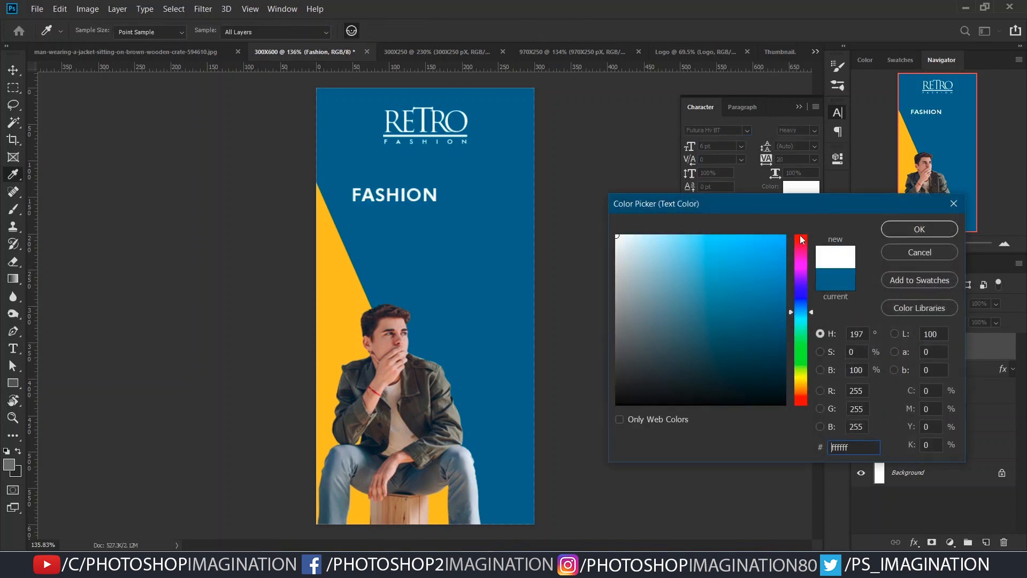
pyautogui.click(919, 229)
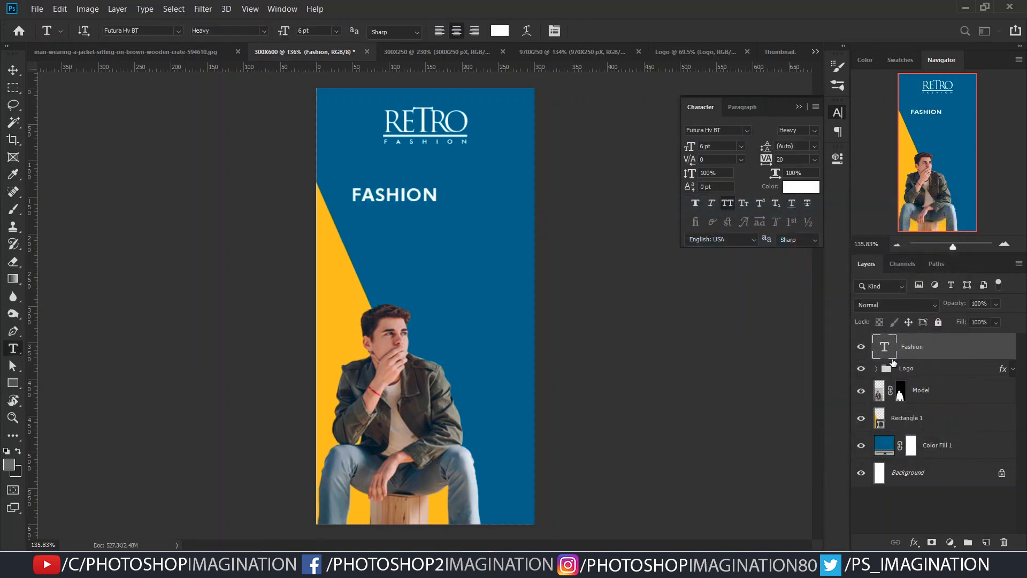
# Change the font of the white FASHION text line to Trajan Pro Regular.
pyautogui.click(733, 131)
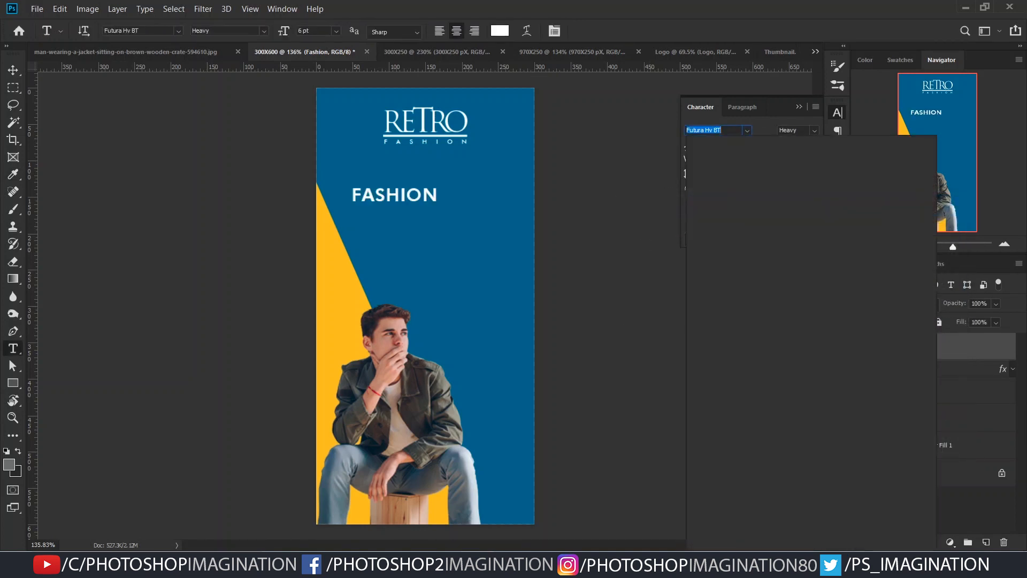
pyautogui.write('tr')
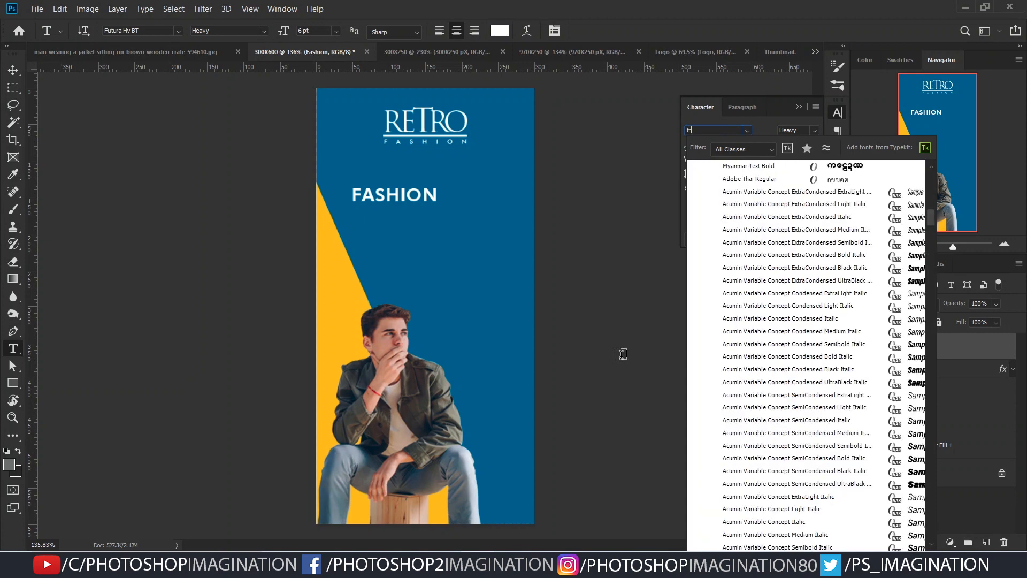
pyautogui.write('a')
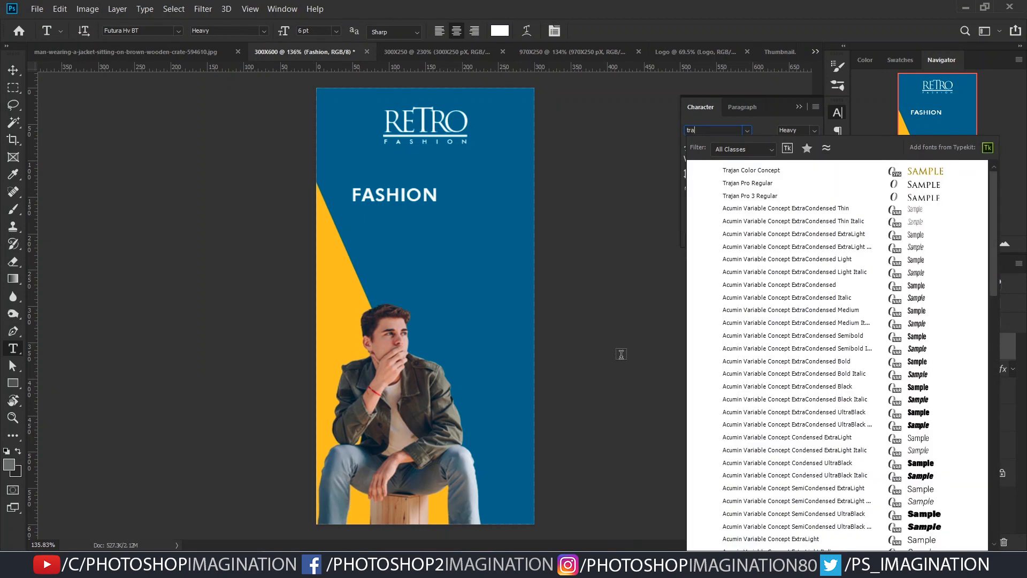
pyautogui.write('jan Pro')
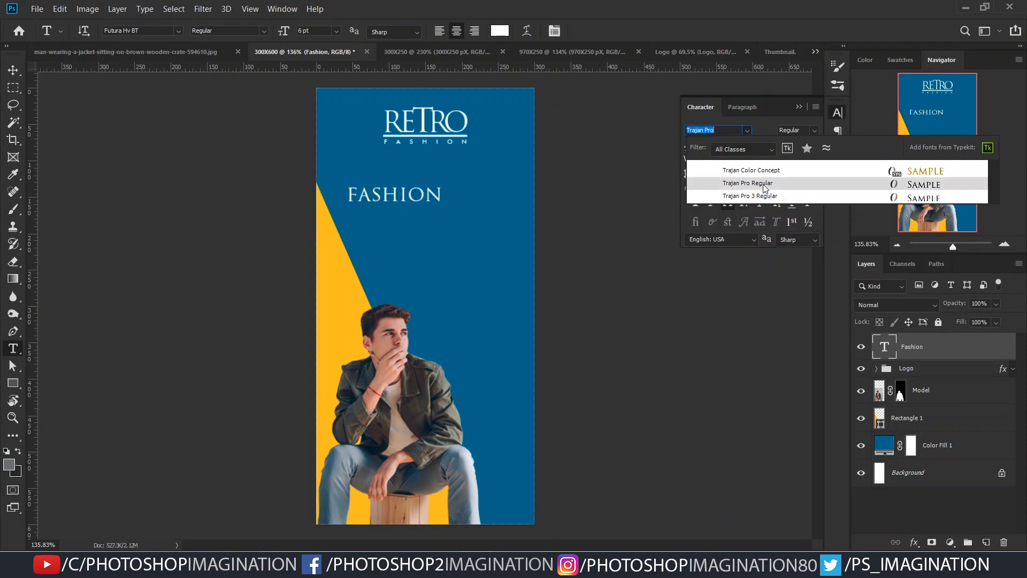
pyautogui.click(765, 184)
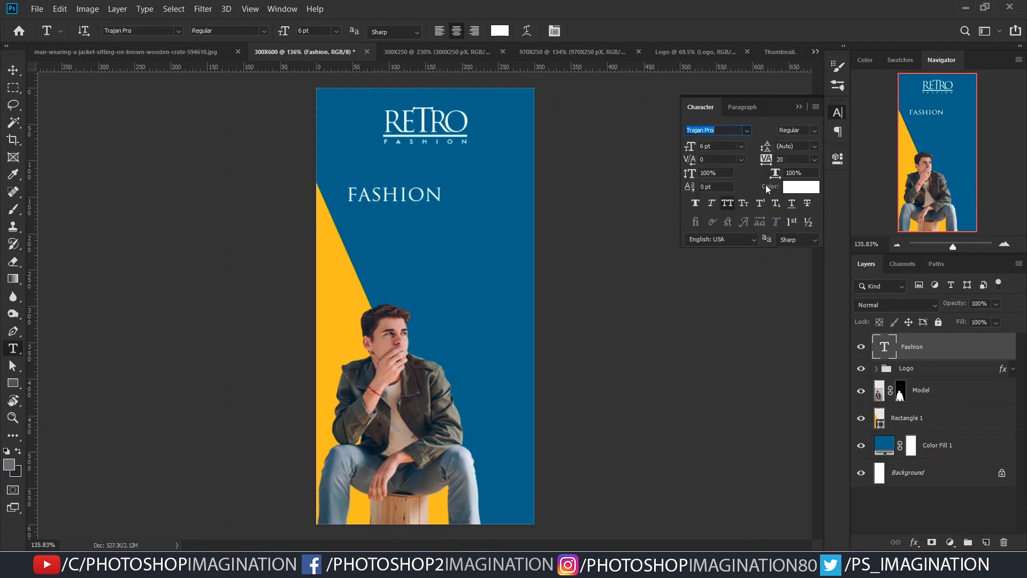
# Place the FASHION text centered just beneath the logo and set its size to 4 pt with tracking 180.
pyautogui.click(13, 70)
pyautogui.moveTo(404, 198); pyautogui.dragTo(430, 194)
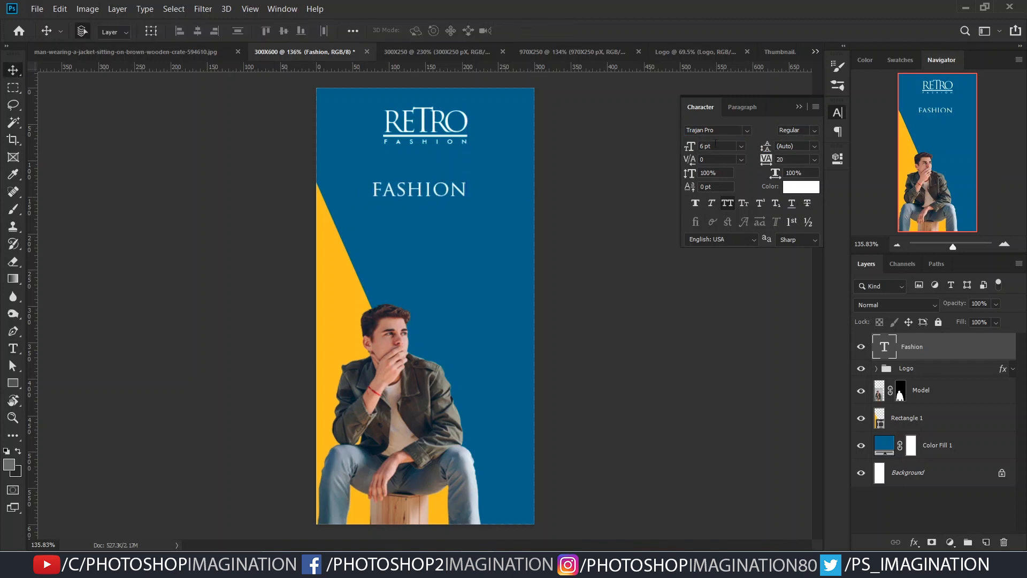
pyautogui.write('4')
pyautogui.press('Return')
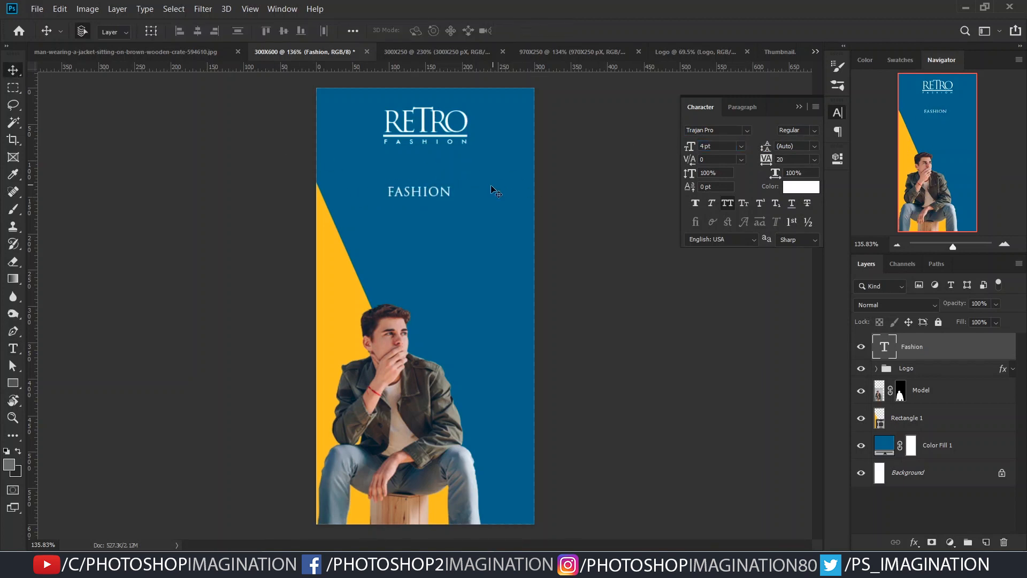
pyautogui.moveTo(767, 162); pyautogui.dragTo(788, 162)
pyautogui.moveTo(429, 191); pyautogui.dragTo(437, 171)
# Duplicate the FASHION text directly below itself and change the copy's wording to SALE.
pyautogui.moveTo(439, 178); pyautogui.dragTo(437, 208)
pyautogui.doubleClick(428, 209)
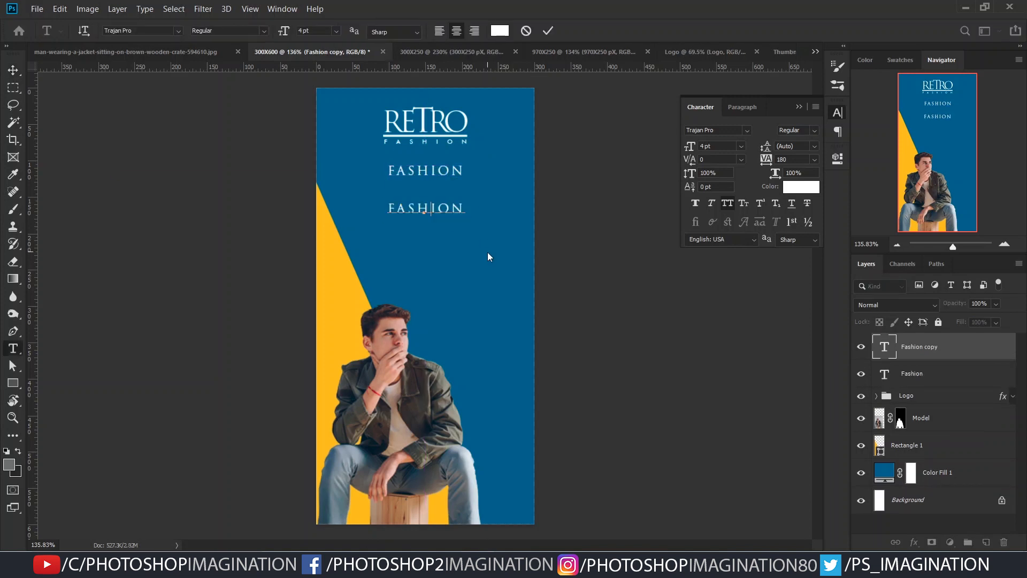
pyautogui.write('SALE')
pyautogui.click(545, 33)
pyautogui.press('v')
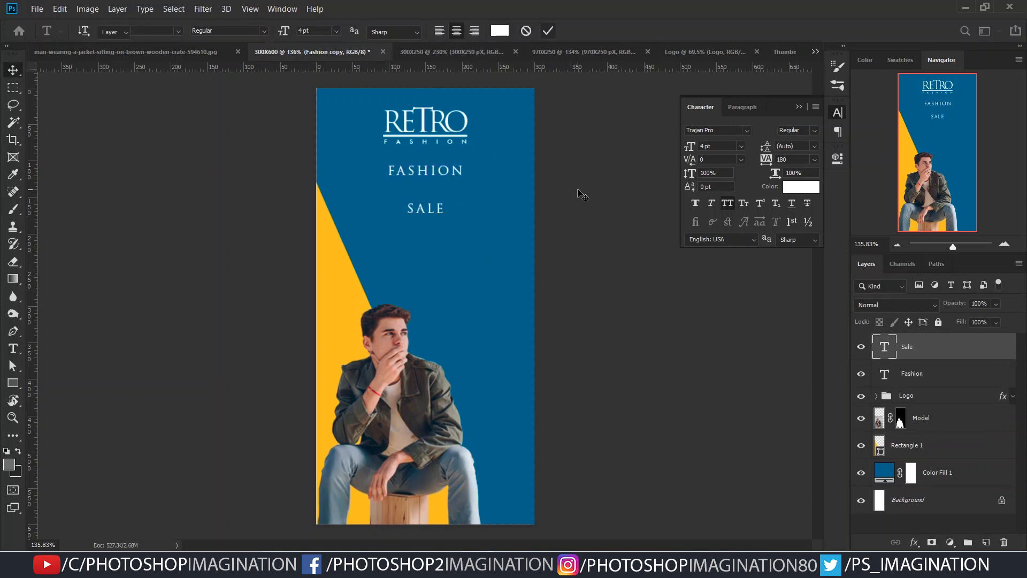
# Set the SALE text to Abril Fatface Regular, 13 pt, with tracking 0.
pyautogui.click(723, 131)
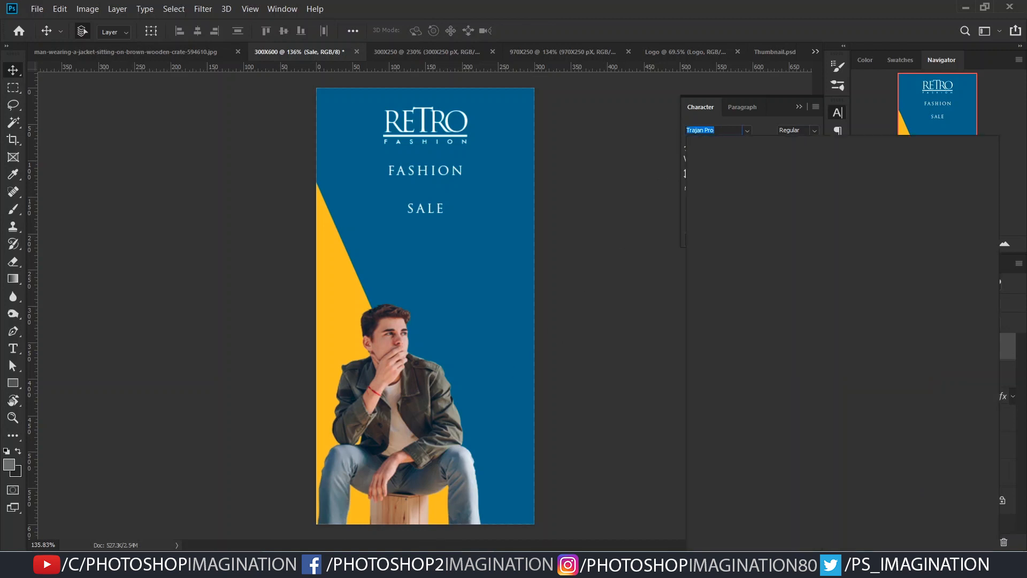
pyautogui.write('abril')
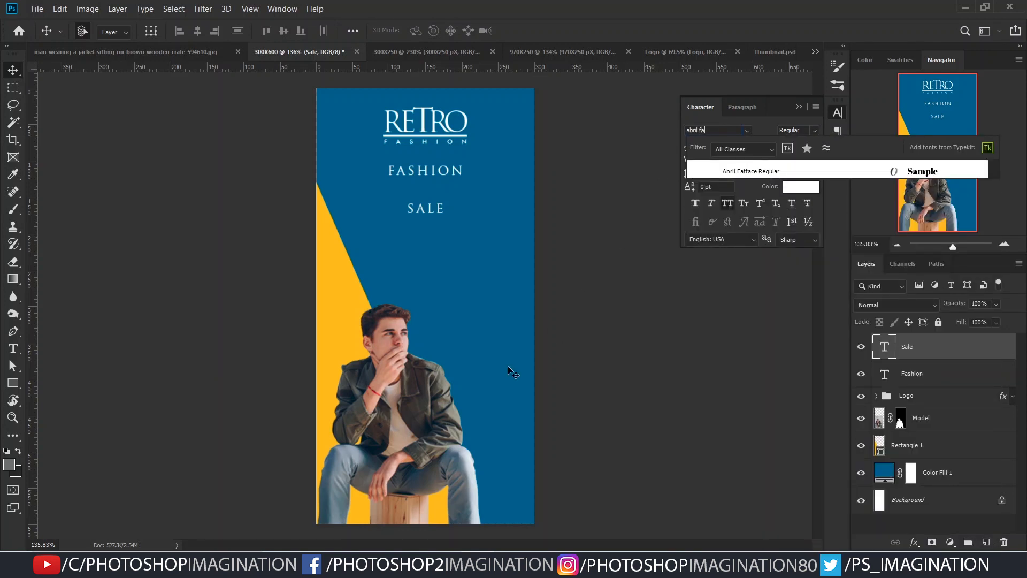
pyautogui.write(' fa')
pyautogui.click(756, 170)
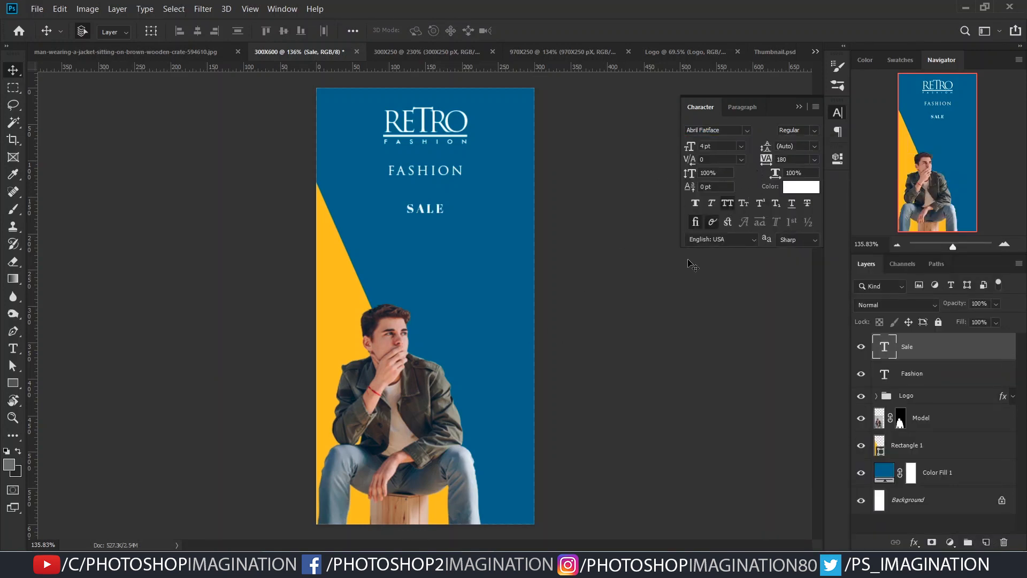
pyautogui.moveTo(690, 145); pyautogui.dragTo(697, 143)
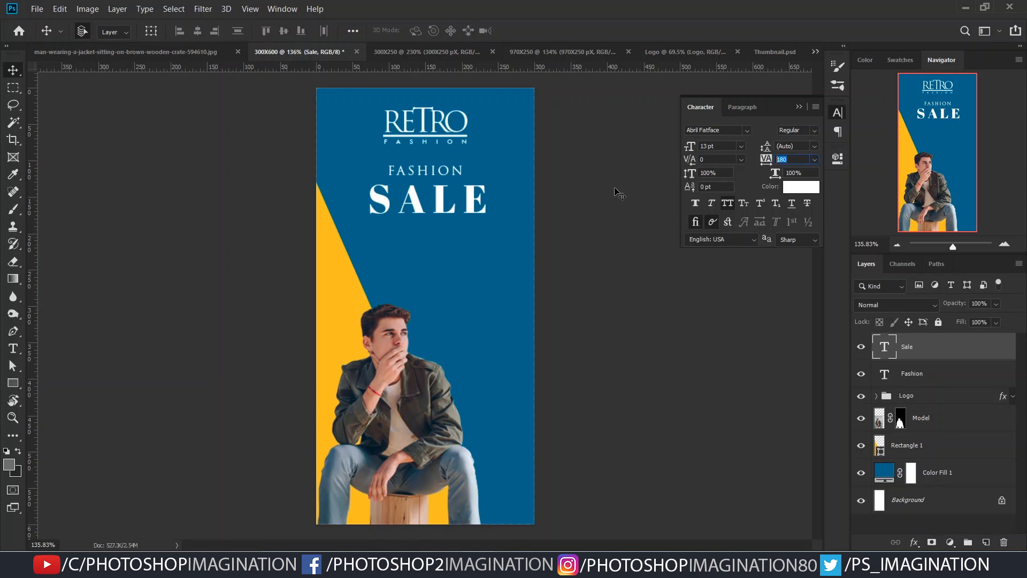
pyautogui.press('Return')
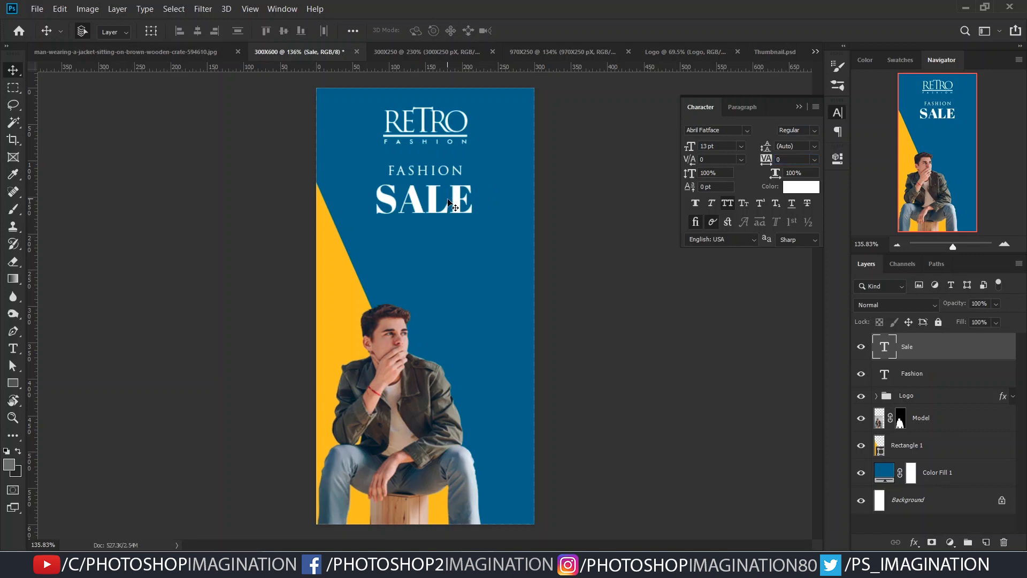
# Center the SALE text horizontally on the canvas using the Canvas alignment reference.
pyautogui.click(353, 31)
pyautogui.click(386, 151)
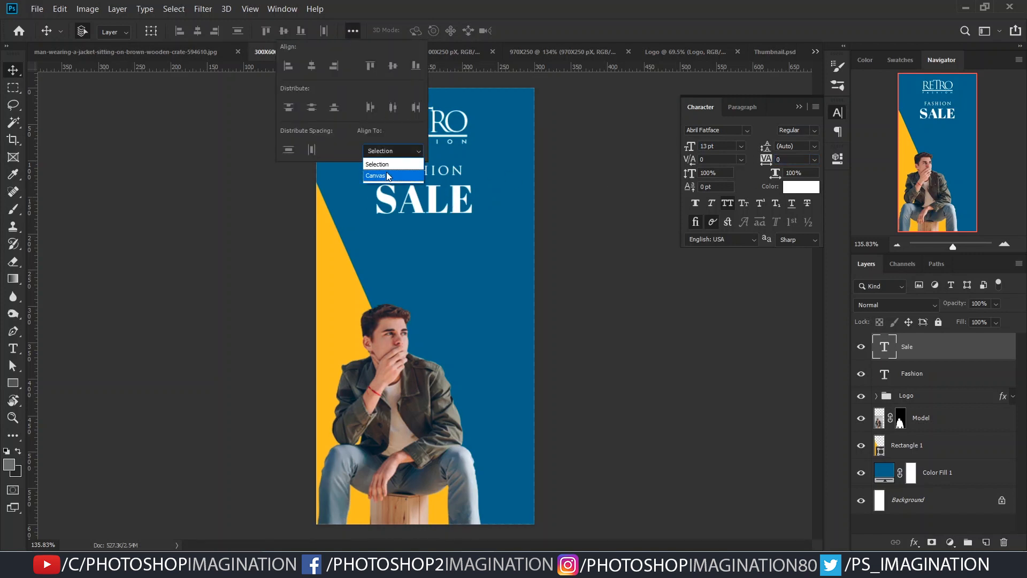
pyautogui.click(386, 175)
pyautogui.click(198, 33)
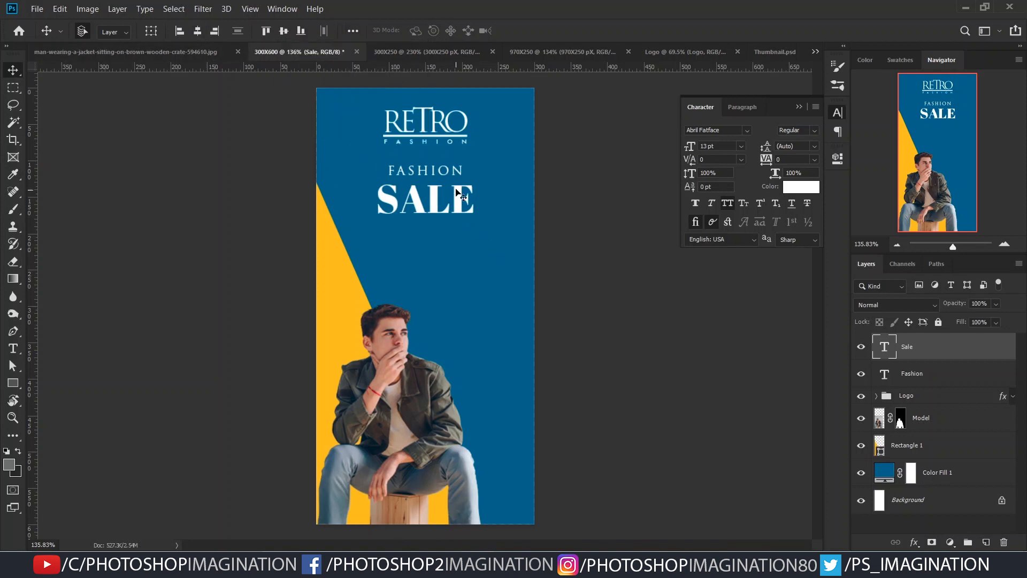
# Move the FASHION text close above SALE and set its tracking to 360 to nearly match SALE's width.
pyautogui.moveTo(451, 172); pyautogui.dragTo(441, 209)
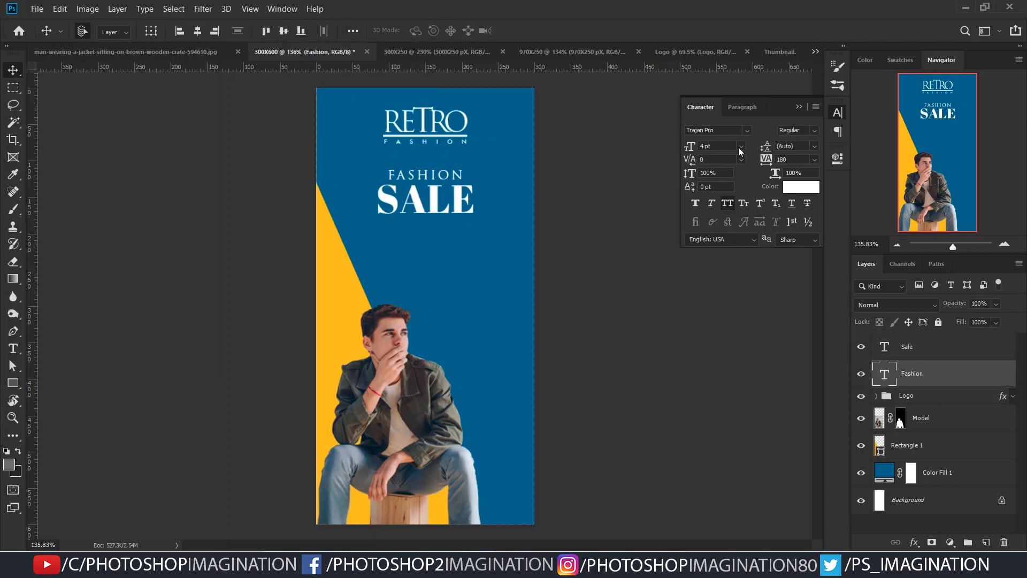
pyautogui.moveTo(766, 161); pyautogui.dragTo(767, 161)
pyautogui.moveTo(770, 162); pyautogui.dragTo(774, 159)
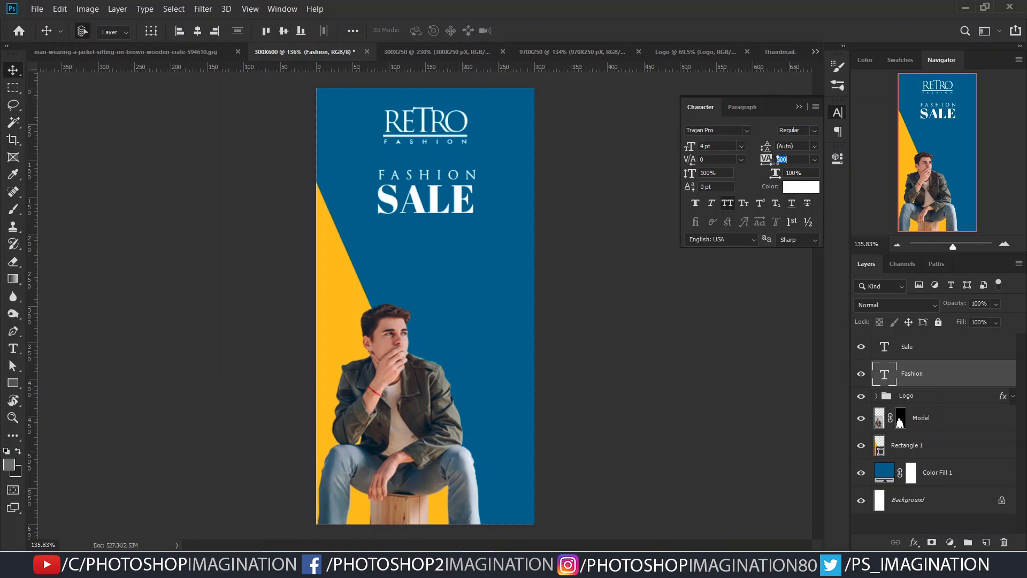
pyautogui.moveTo(768, 158); pyautogui.dragTo(766, 158)
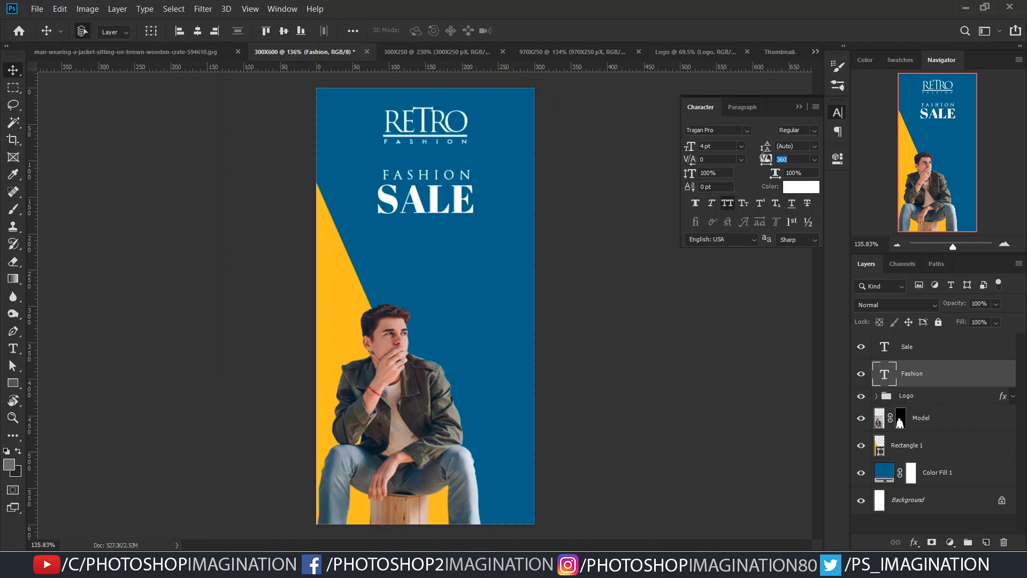
pyautogui.click(572, 163)
pyautogui.moveTo(454, 166); pyautogui.dragTo(453, 163)
pyautogui.moveTo(437, 202); pyautogui.dragTo(428, 221)
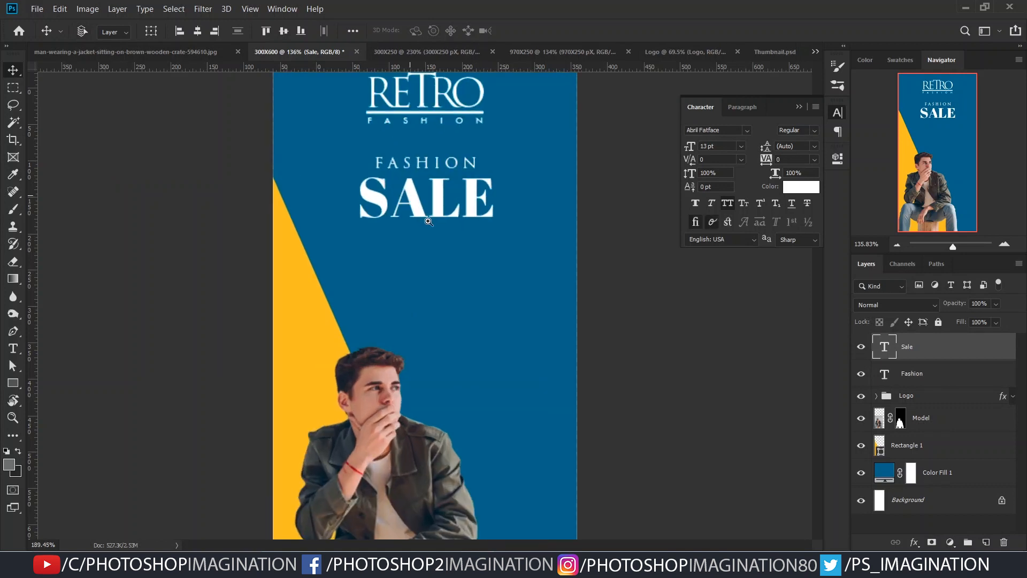
# Duplicate the FASHION text below SALE and change the copy's wording to SAVE UPTO.
pyautogui.moveTo(435, 166); pyautogui.dragTo(435, 250)
pyautogui.doubleClick(435, 250)
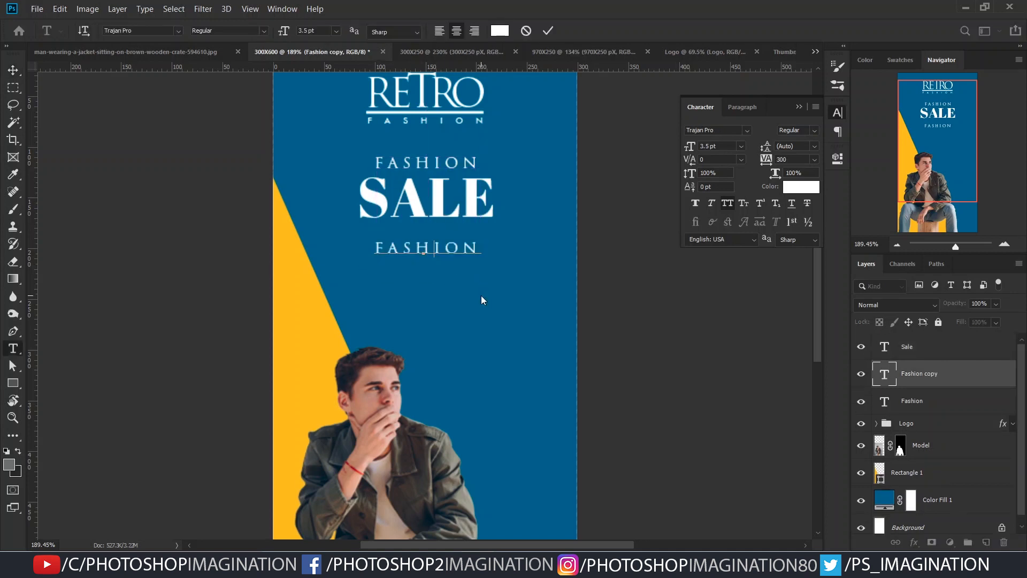
pyautogui.write('SAVE UPTO')
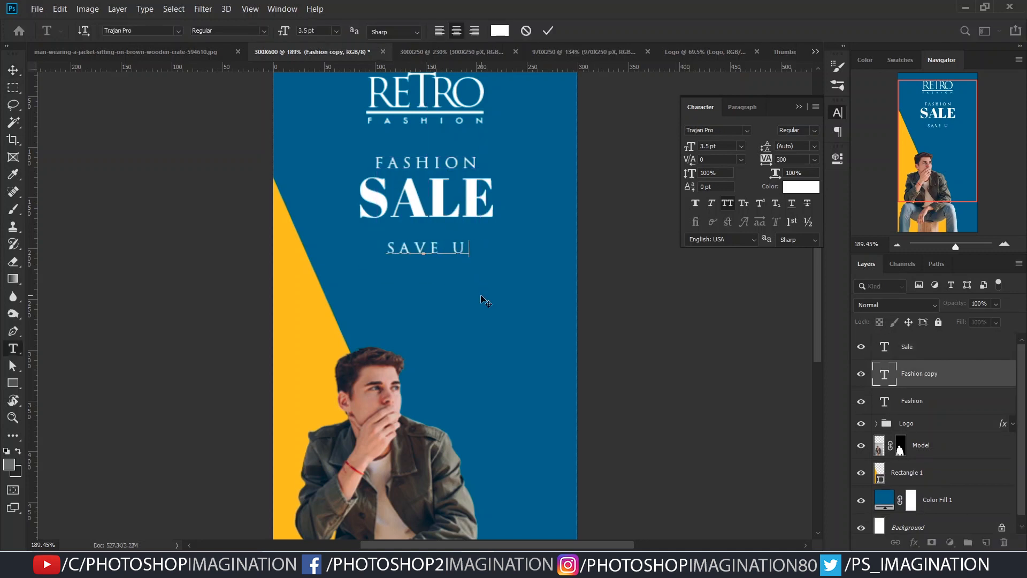
pyautogui.click(548, 31)
pyautogui.press('v')
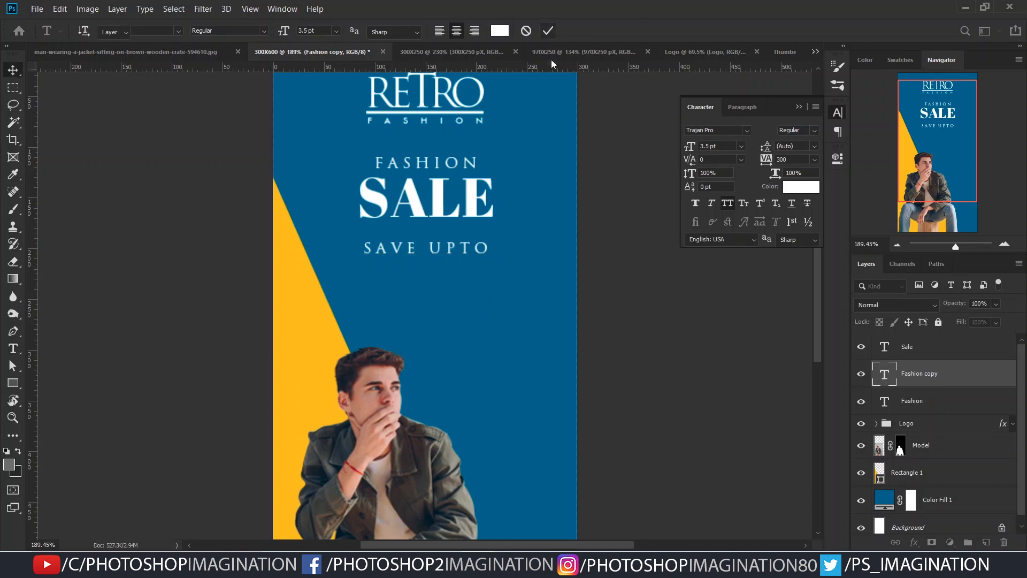
# Set the SAVE UPTO text's font to Futura Lt BT Light.
pyautogui.keyDown('ctrl'); pyautogui.click(477, 241); pyautogui.keyUp('ctrl')
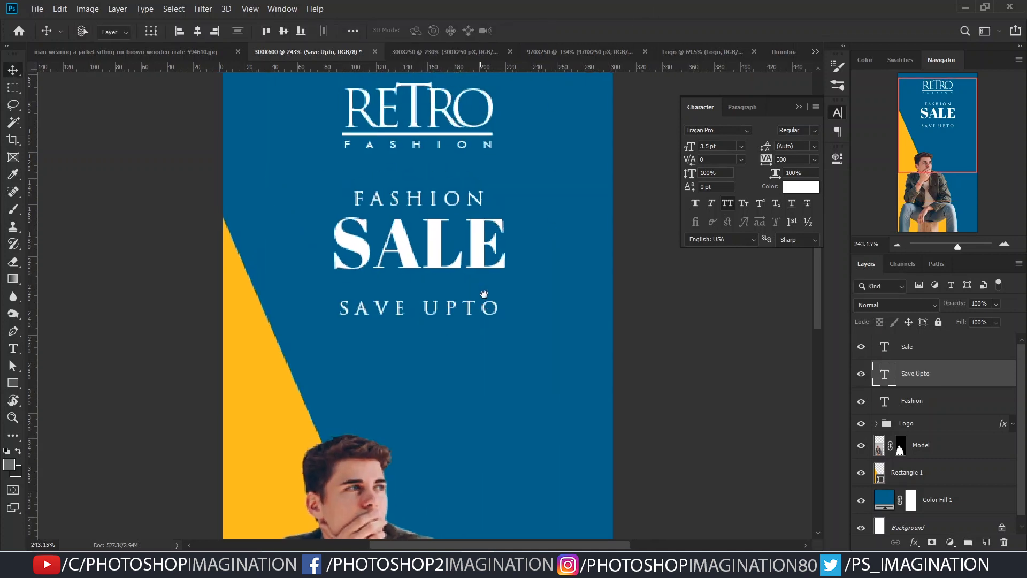
pyautogui.click(731, 132)
pyautogui.write('fut')
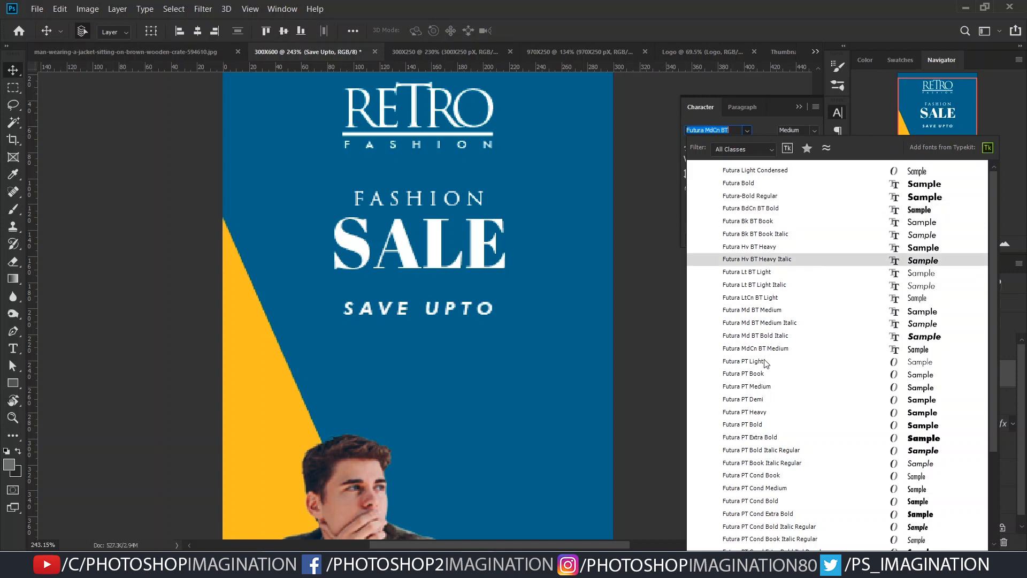
pyautogui.click(759, 272)
# Move the SAVE UPTO text slightly up toward SALE and set its tracking to 80.
pyautogui.scroll(-3, 429, 278)
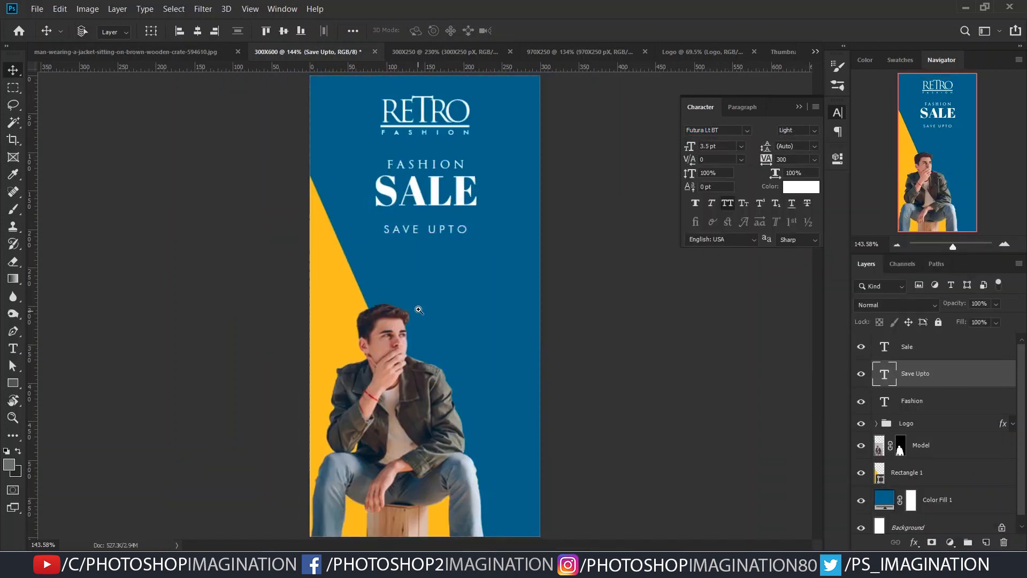
pyautogui.scroll(1, 429, 279)
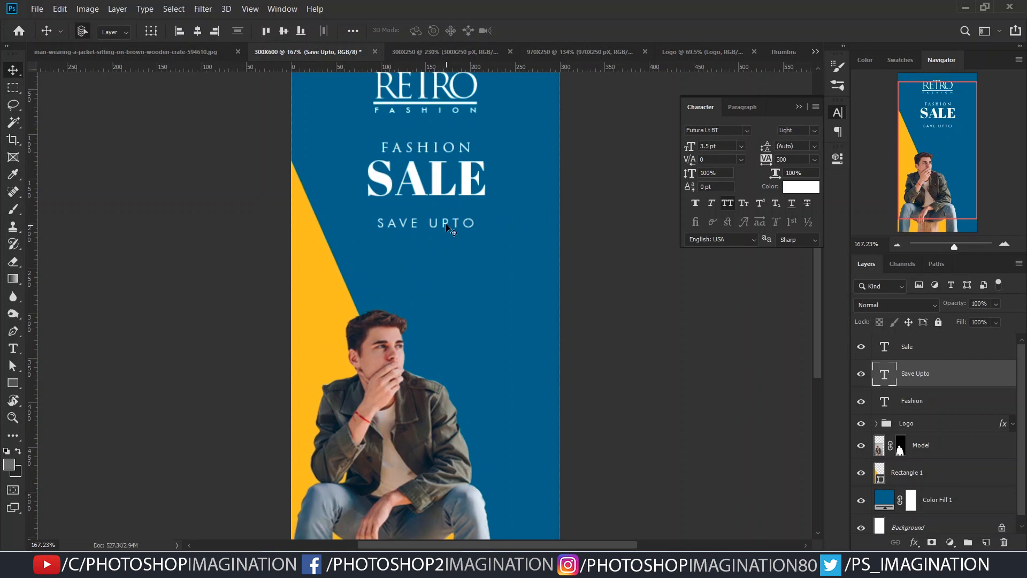
pyautogui.moveTo(452, 229); pyautogui.dragTo(454, 225)
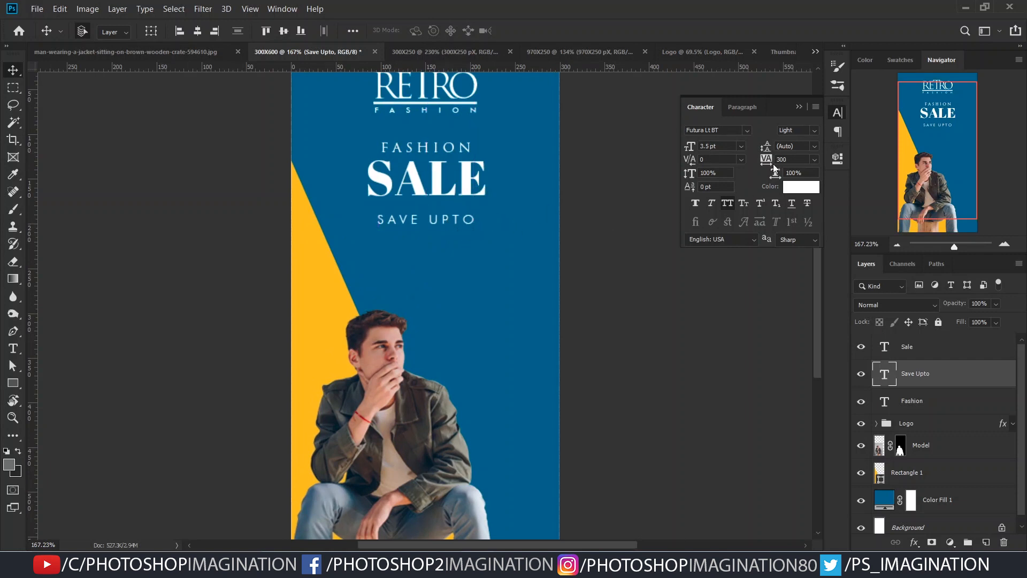
pyautogui.moveTo(767, 161); pyautogui.dragTo(759, 163)
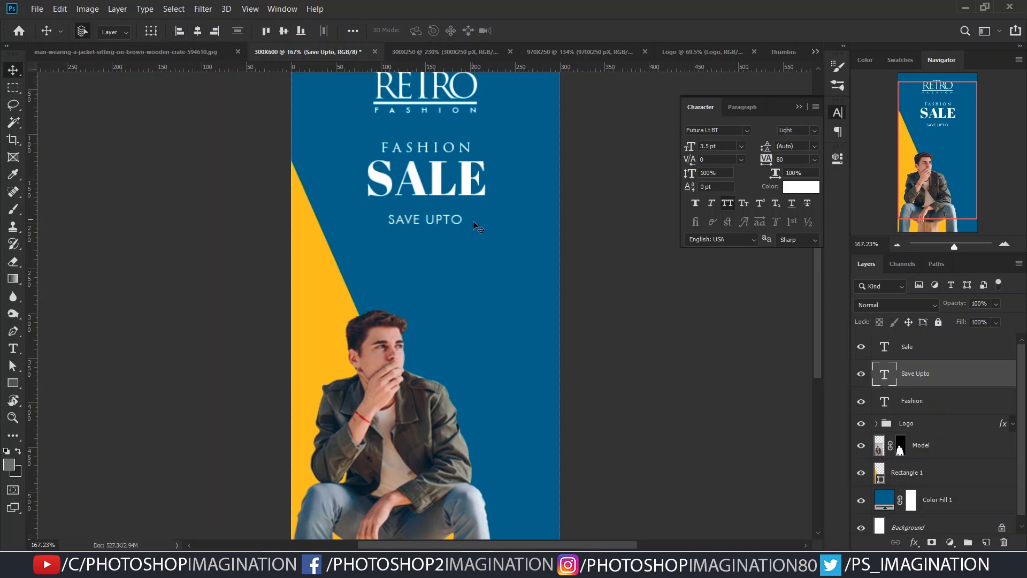
# Duplicate the SAVE UPTO text directly below itself and change the copy's wording to 40%.
pyautogui.moveTo(447, 221); pyautogui.dragTo(446, 240)
pyautogui.press('t')
pyautogui.press('Return')
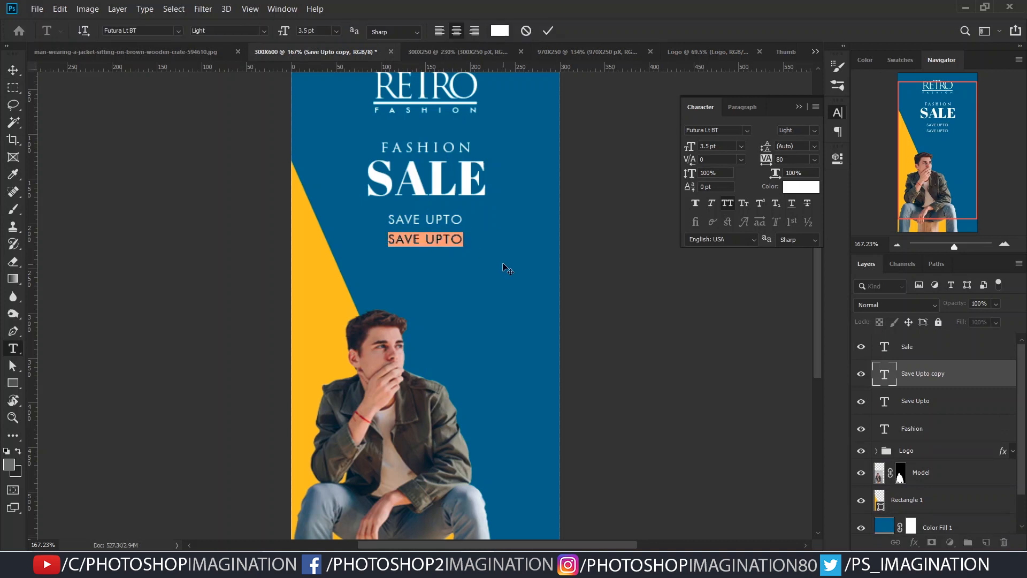
pyautogui.write('40%')
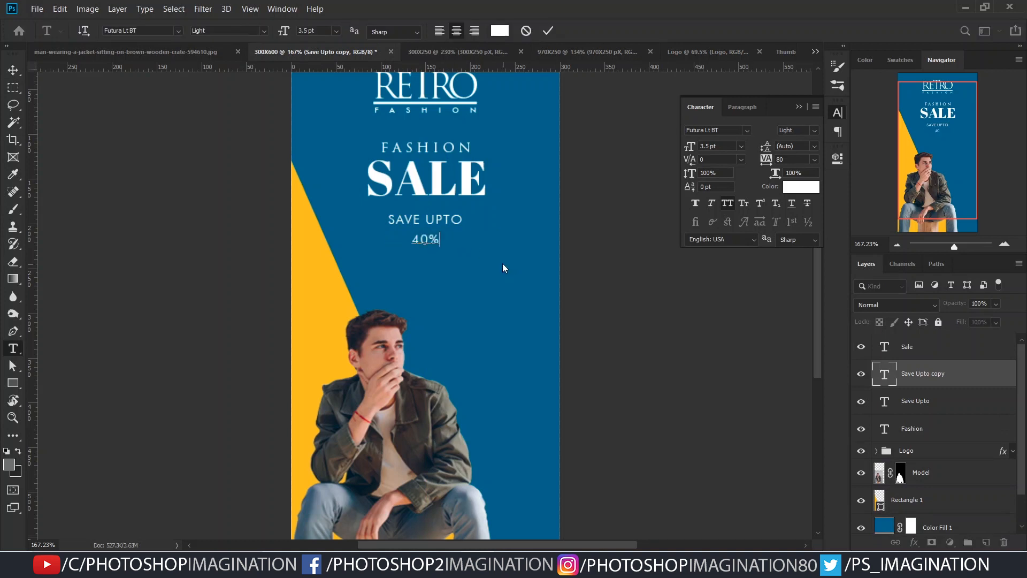
pyautogui.click(548, 30)
pyautogui.press('v')
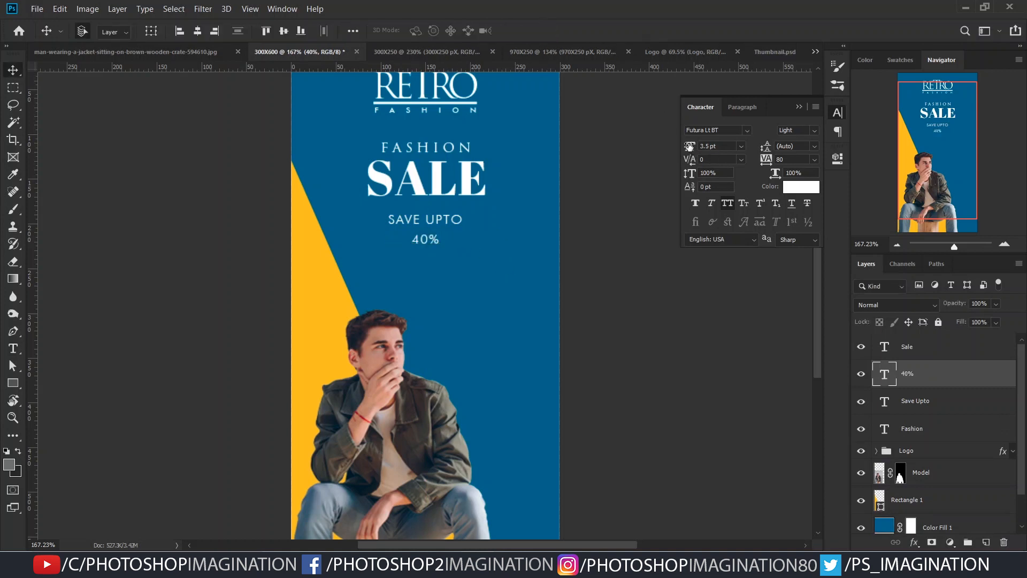
# Set the 40% text to 7.5 pt with tracking 0 and center it horizontally on the canvas.
pyautogui.moveTo(690, 146); pyautogui.dragTo(697, 146)
pyautogui.moveTo(428, 239); pyautogui.dragTo(428, 247)
pyautogui.moveTo(766, 162); pyautogui.dragTo(758, 159)
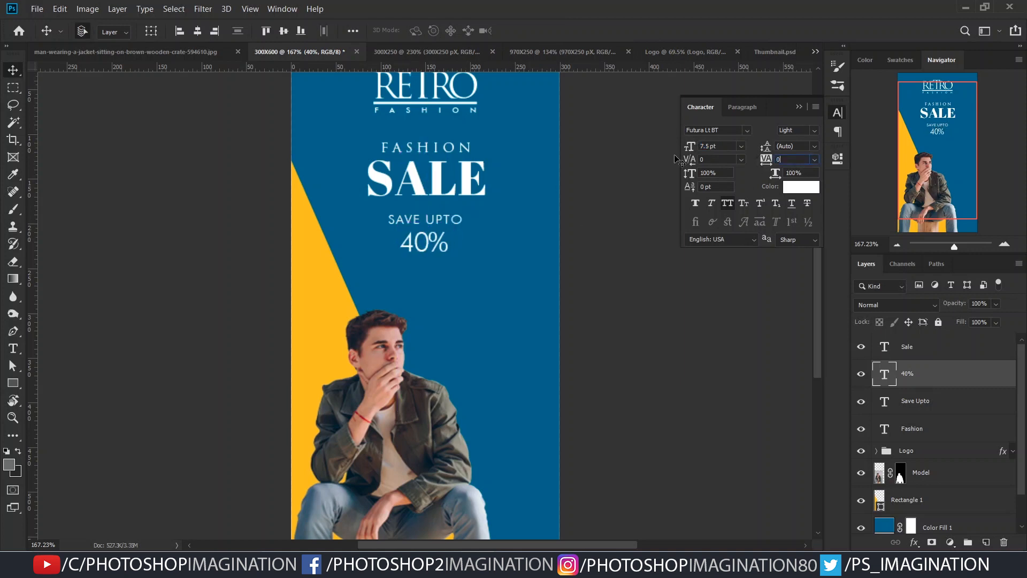
pyautogui.press('Return')
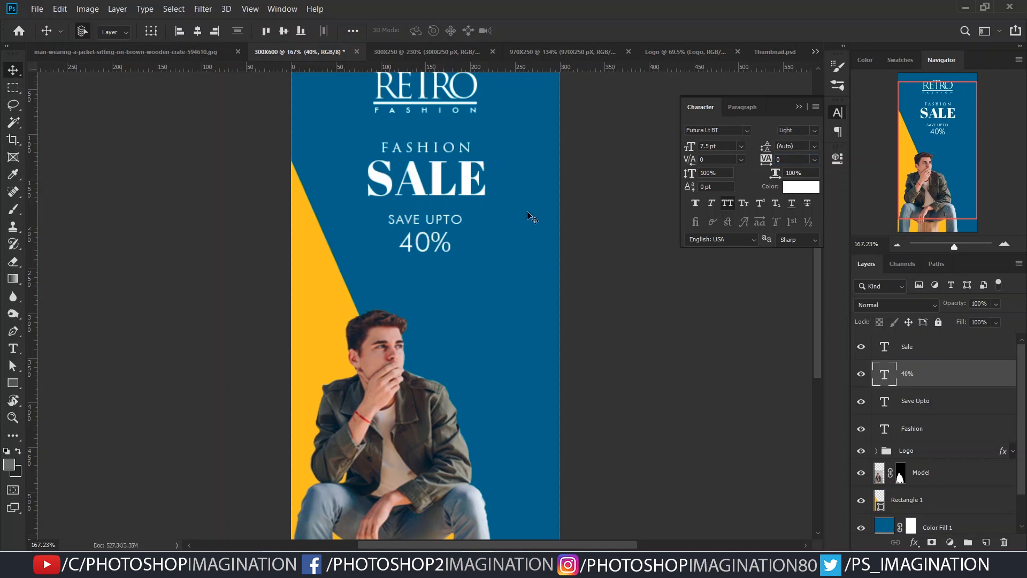
pyautogui.click(198, 32)
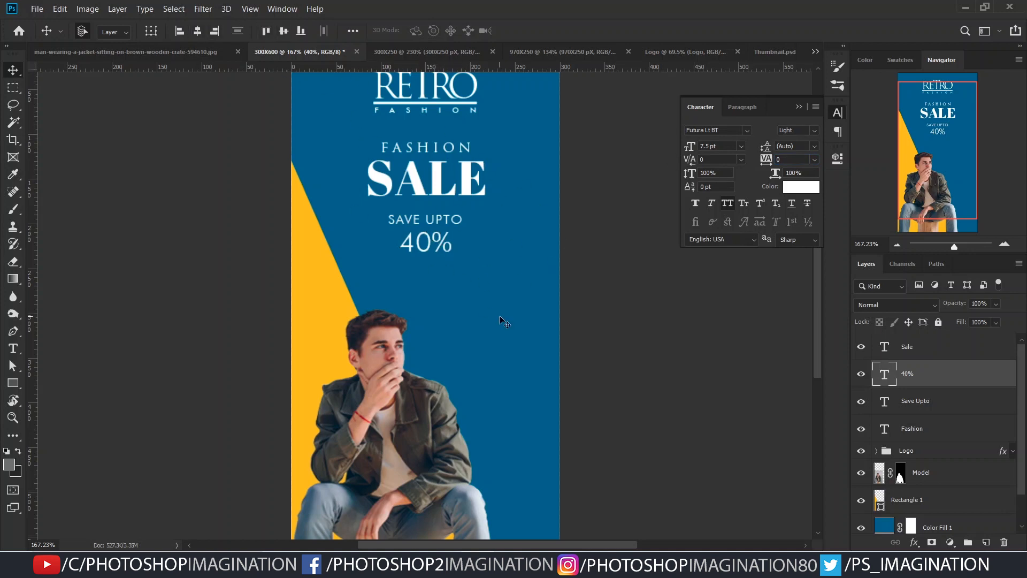
# Fine-tune the 40% text's position just beneath SAVE UPTO on the banner's vertical center line and deselect its layer.
pyautogui.scroll(-3, 435, 254)
pyautogui.scroll(2, 446, 242)
pyautogui.moveTo(439, 237); pyautogui.dragTo(432, 246)
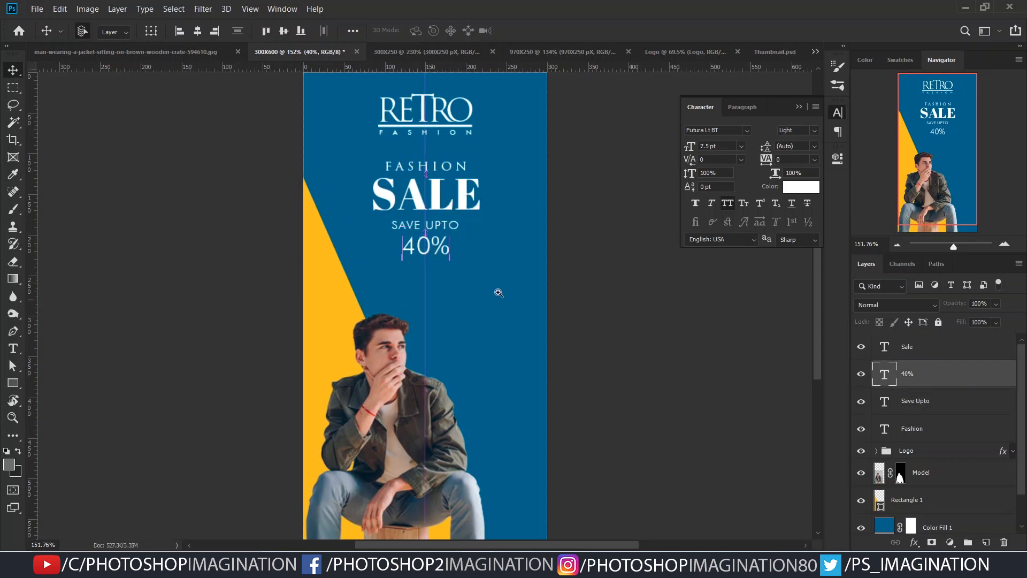
pyautogui.click(498, 292)
pyautogui.scroll(-2, 501, 310)
pyautogui.scroll(2, 504, 318)
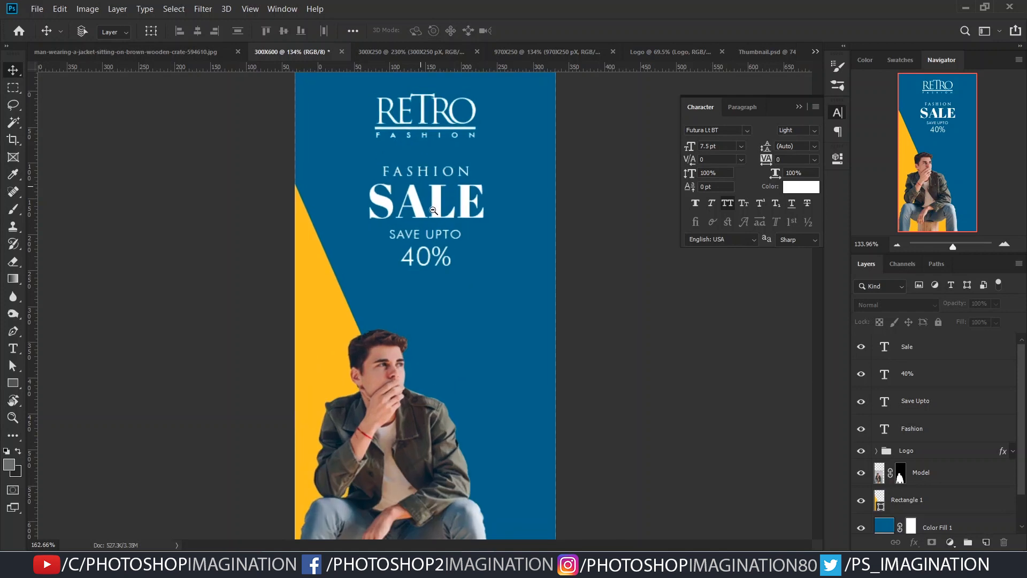
# Color-label the Sale, 40%, Save Upto and Fashion layers orange.
pyautogui.click(936, 348)
pyautogui.keyDown('shift'); pyautogui.click(910, 428); pyautogui.keyUp('shift')
pyautogui.rightClick(860, 375)
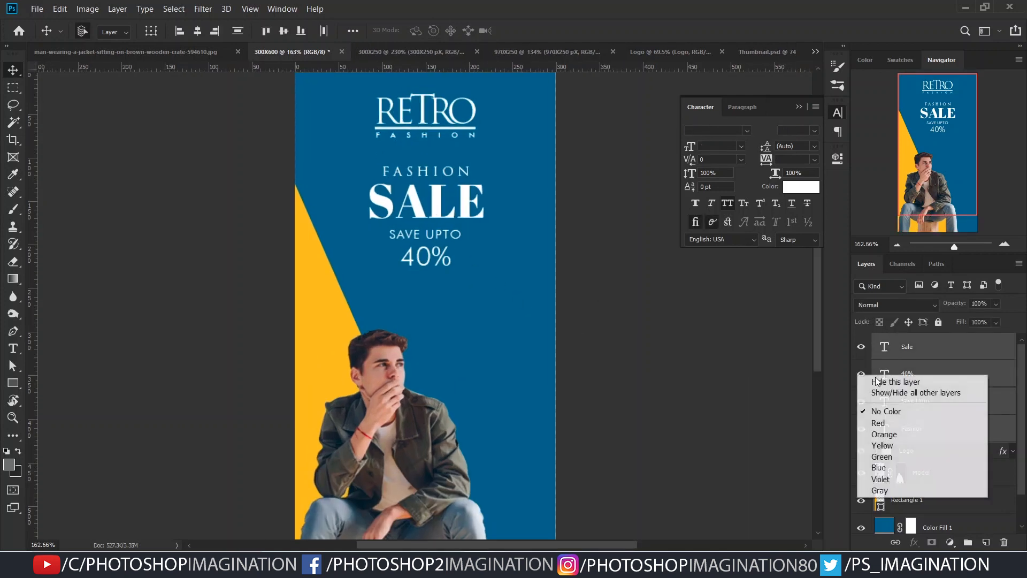
pyautogui.click(884, 434)
pyautogui.scroll(-3, 477, 277)
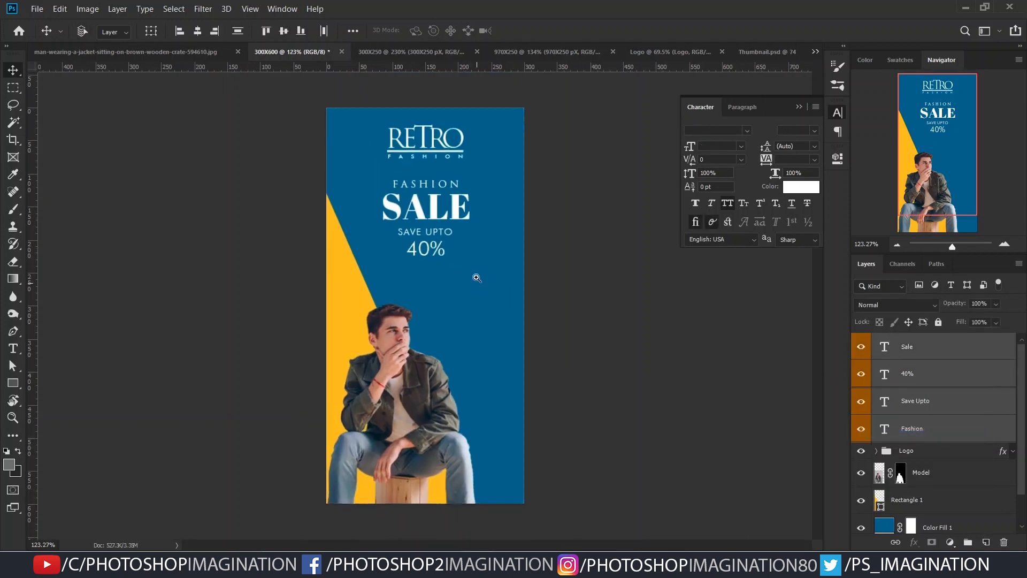
# Draw a square of about 159 × 159 px over the sale text block below the logo.
pyautogui.scroll(3, 477, 277)
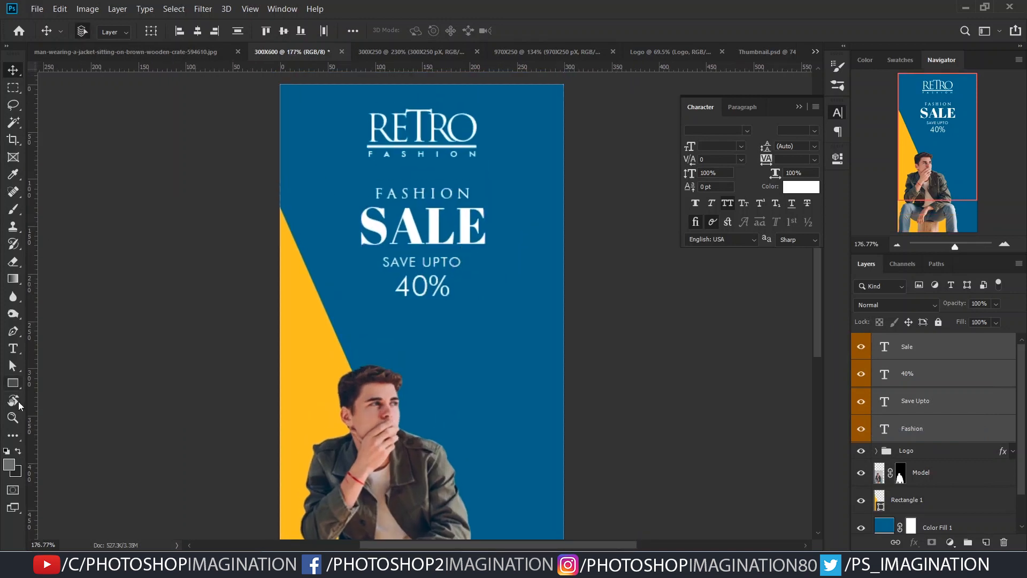
pyautogui.press('u')
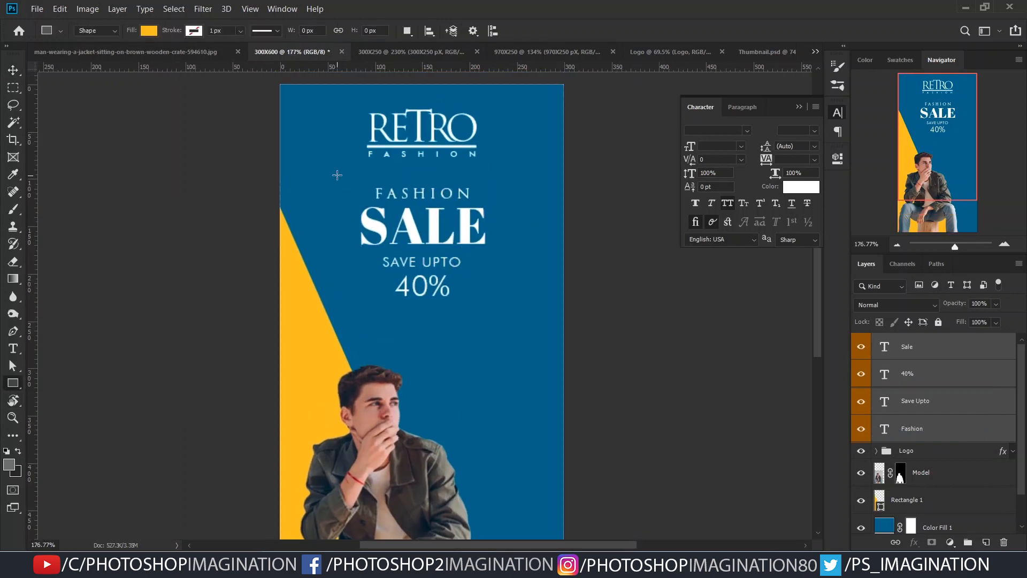
pyautogui.moveTo(344, 170); pyautogui.dragTo(503, 321)
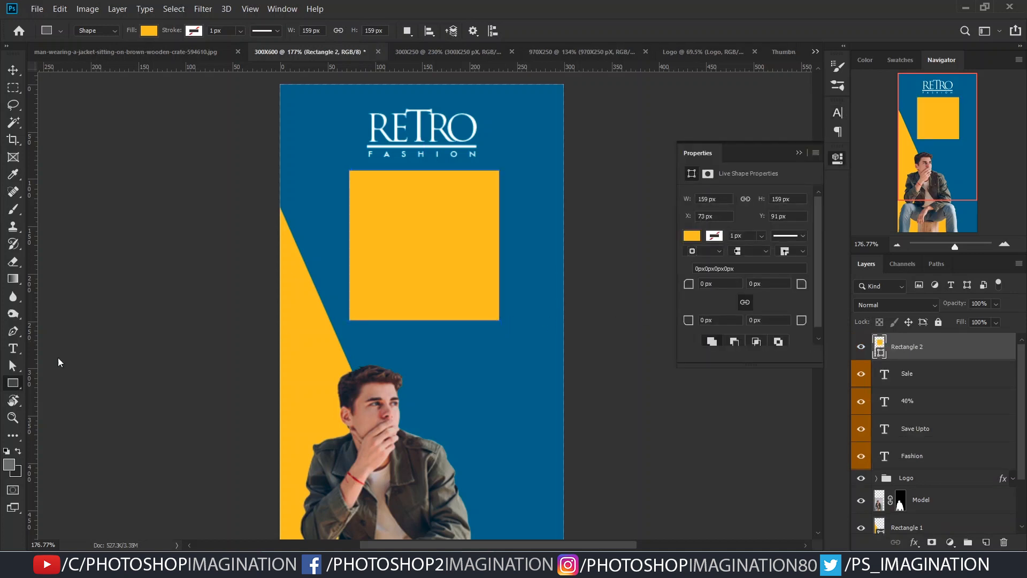
# Remove the square's fill and give it a 1 px white (ffffff) stroke to frame the sale text.
pyautogui.click(147, 31)
pyautogui.click(91, 56)
pyautogui.click(193, 30)
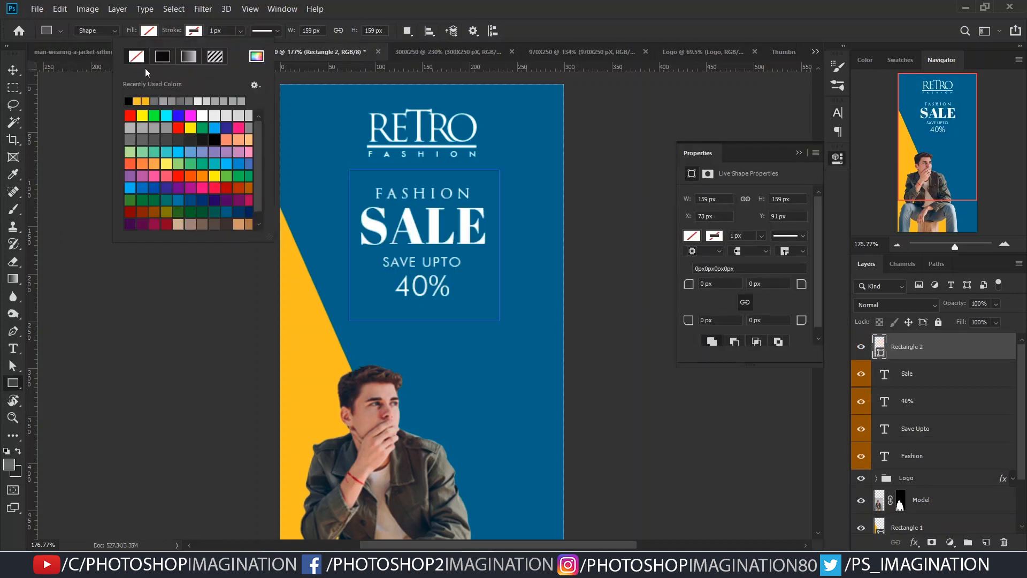
pyautogui.click(256, 56)
pyautogui.moveTo(649, 251); pyautogui.dragTo(616, 236)
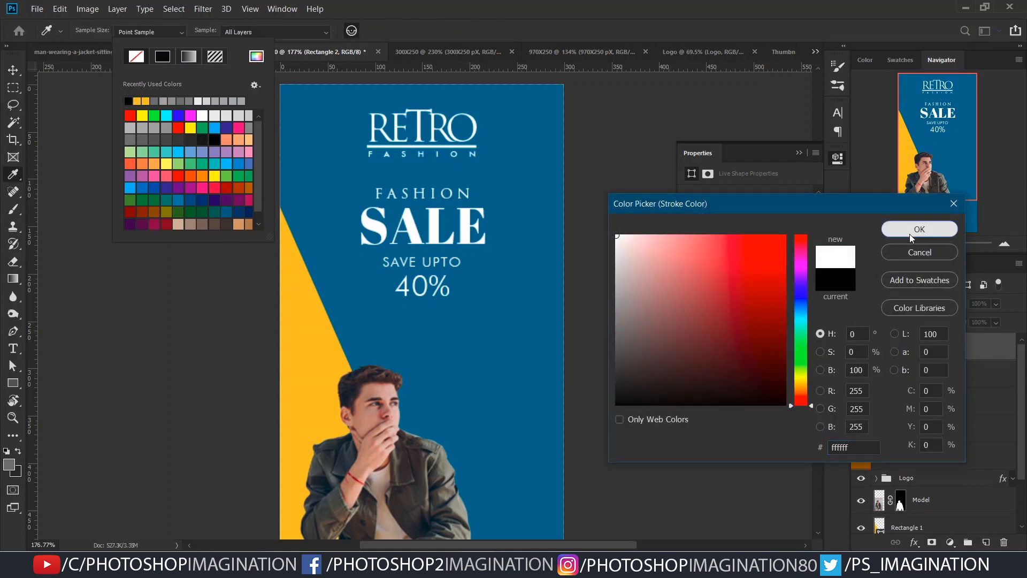
pyautogui.click(916, 229)
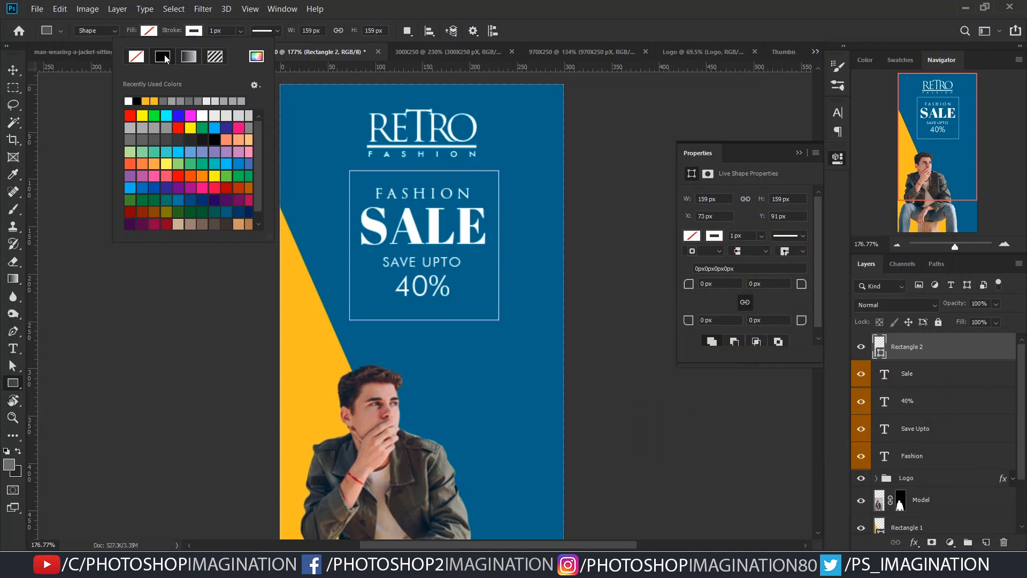
pyautogui.click(132, 57)
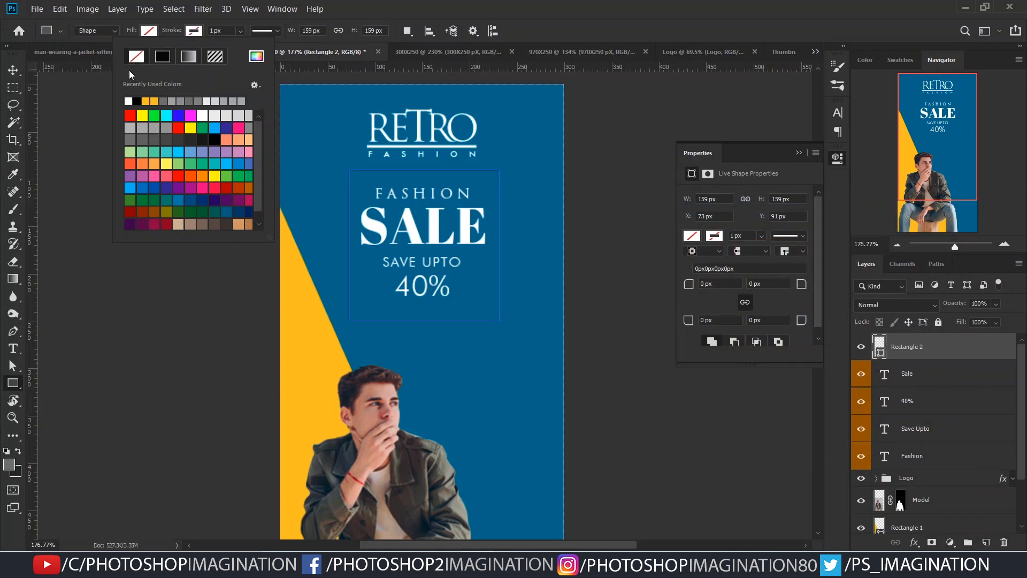
pyautogui.click(129, 101)
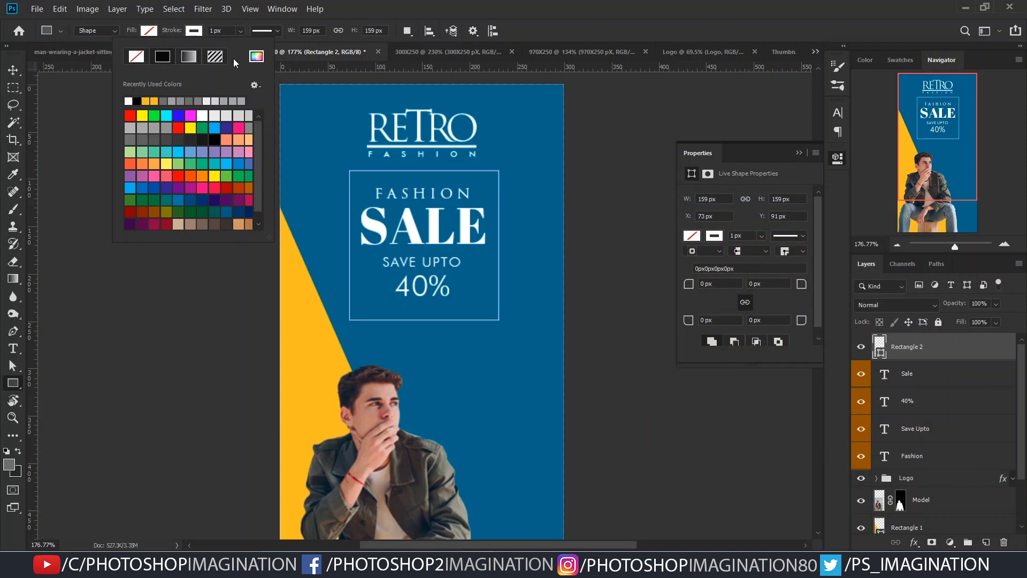
pyautogui.click(153, 32)
pyautogui.click(12, 70)
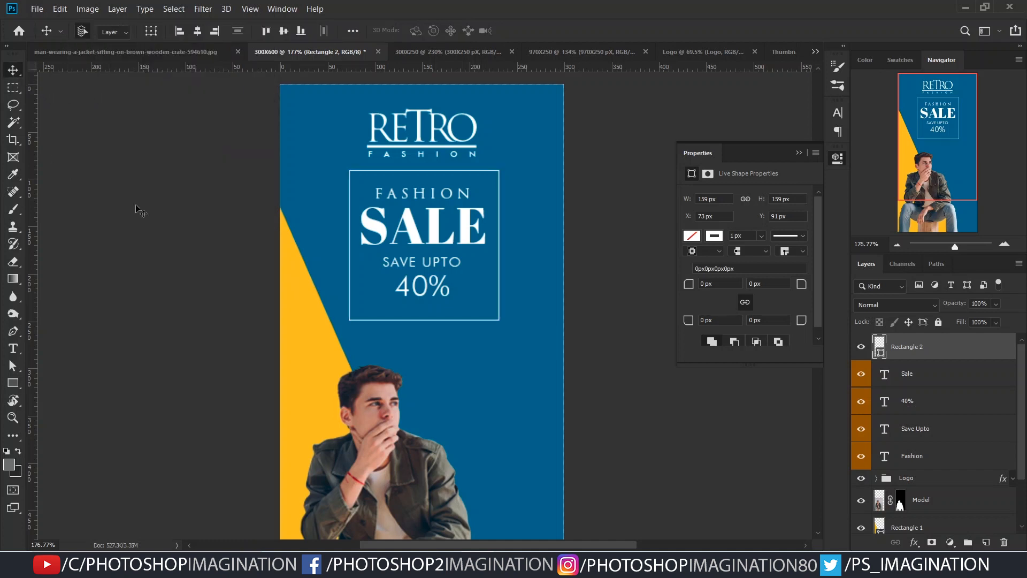
# Scale the white frame proportionally to about 170 × 170 px and place it around the sale text at X 68 px, Y 82 px.
pyautogui.scroll(2, 402, 249)
pyautogui.moveTo(412, 230); pyautogui.dragTo(415, 276)
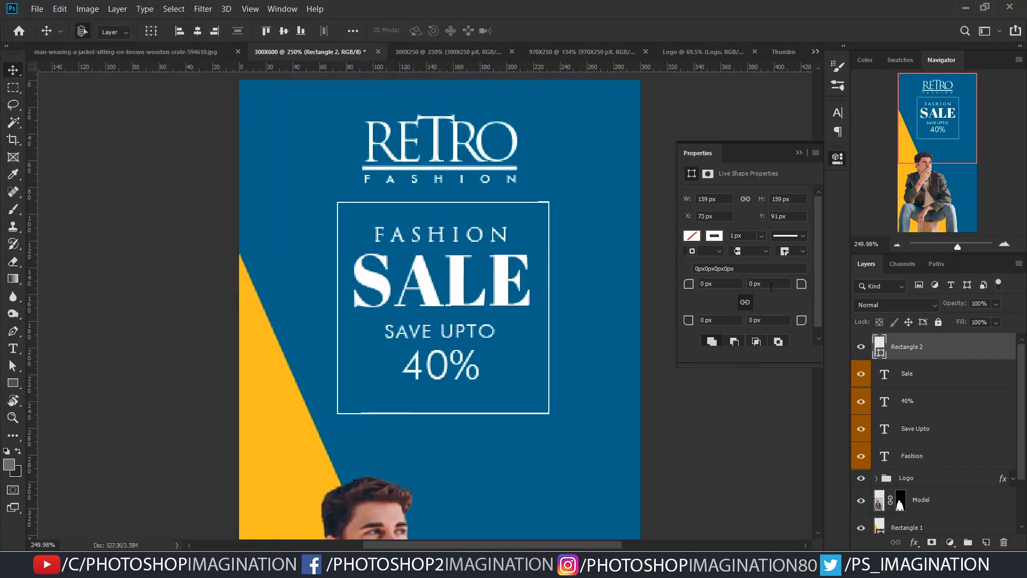
pyautogui.click(748, 237)
pyautogui.moveTo(456, 314); pyautogui.dragTo(427, 312)
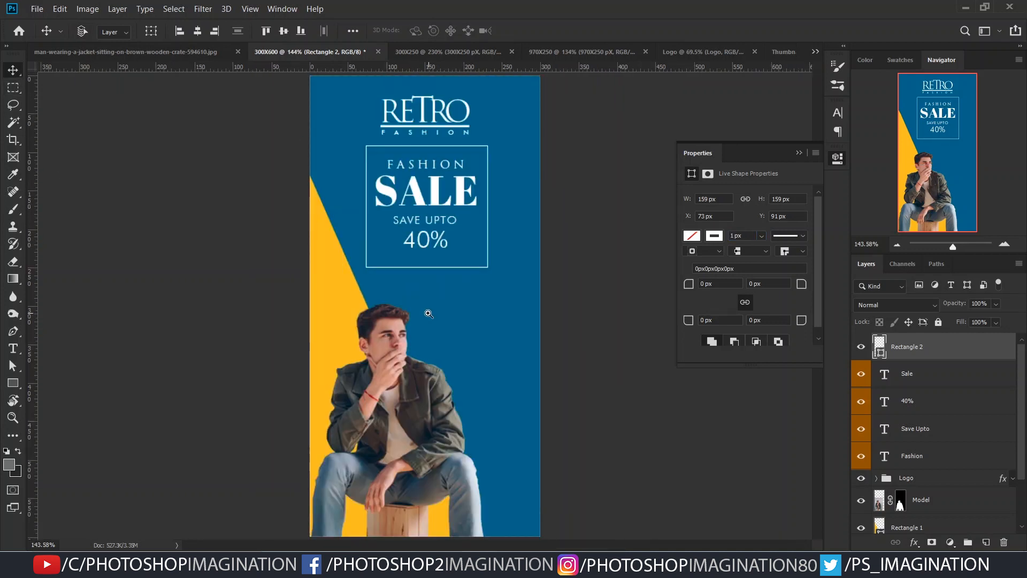
pyautogui.moveTo(431, 203); pyautogui.dragTo(444, 273)
pyautogui.hotkey('ctrl', 't')
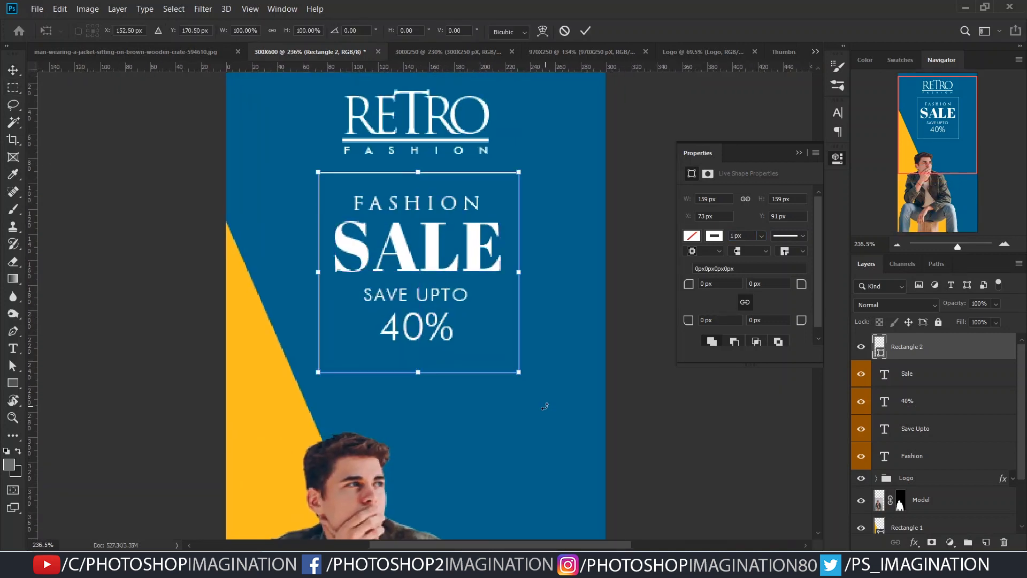
pyautogui.moveTo(516, 376); pyautogui.dragTo(497, 325)
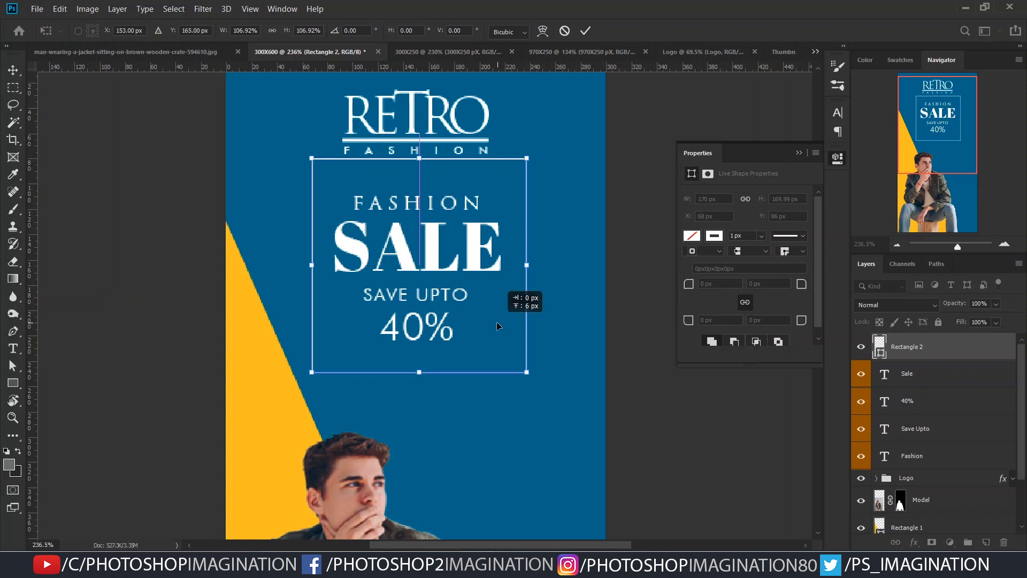
pyautogui.moveTo(496, 322); pyautogui.dragTo(496, 328)
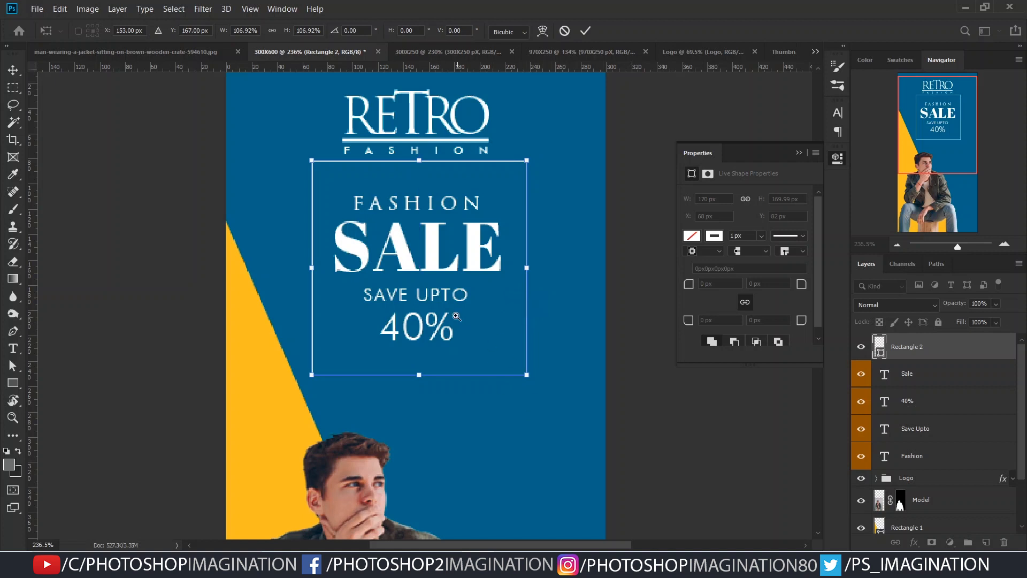
pyautogui.scroll(-2, 452, 318)
pyautogui.click(585, 30)
pyautogui.scroll(2, 450, 230)
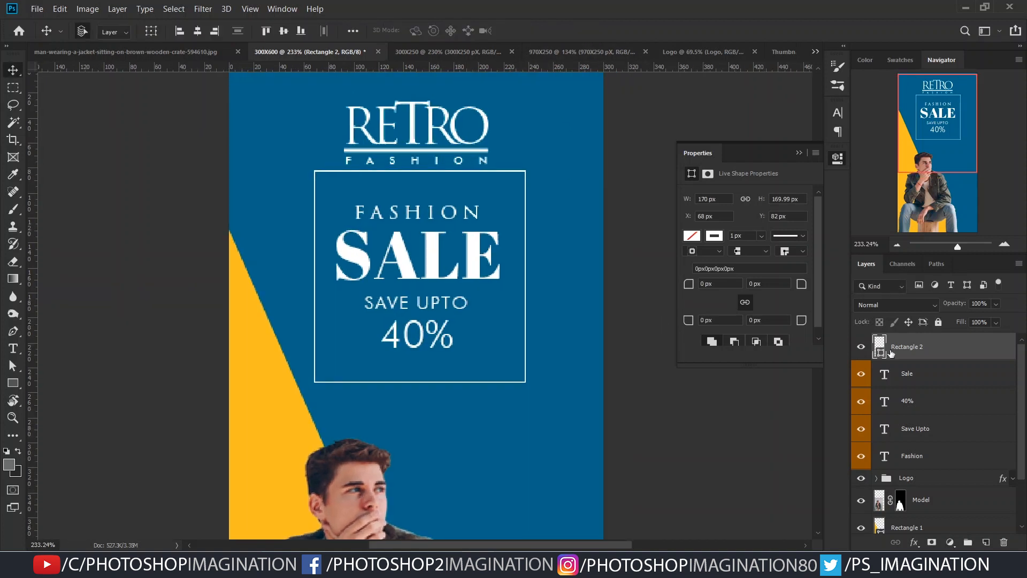
# Add a layer mask to the white frame layer and invert the mask to black.
pyautogui.click(932, 542)
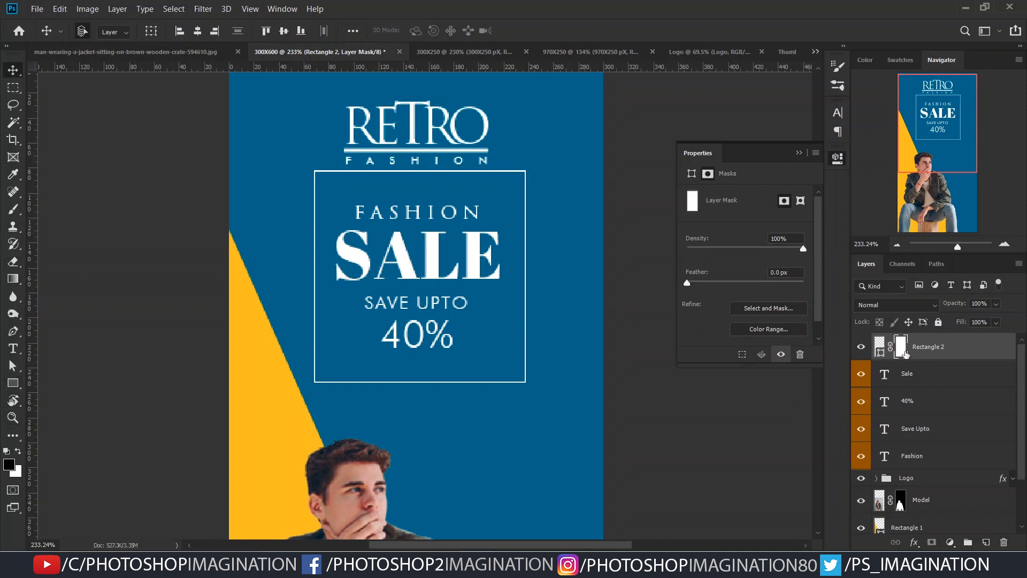
pyautogui.hotkey('ctrl', 'i')
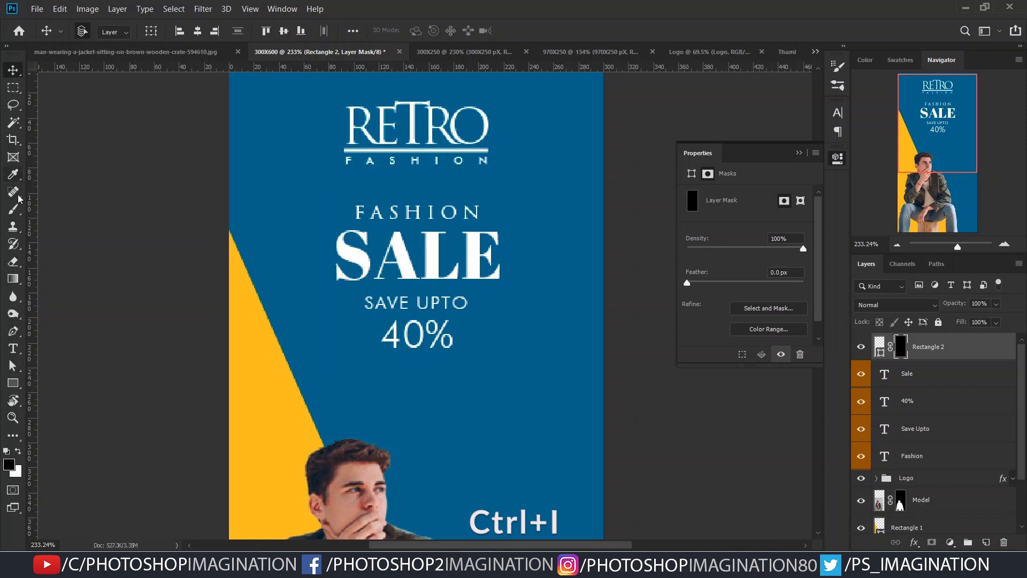
# Paint white on the mask with a 105 px Soft Round brush to reveal the frame's upper-left and lower-right corners.
pyautogui.click(14, 208)
pyautogui.press('x')
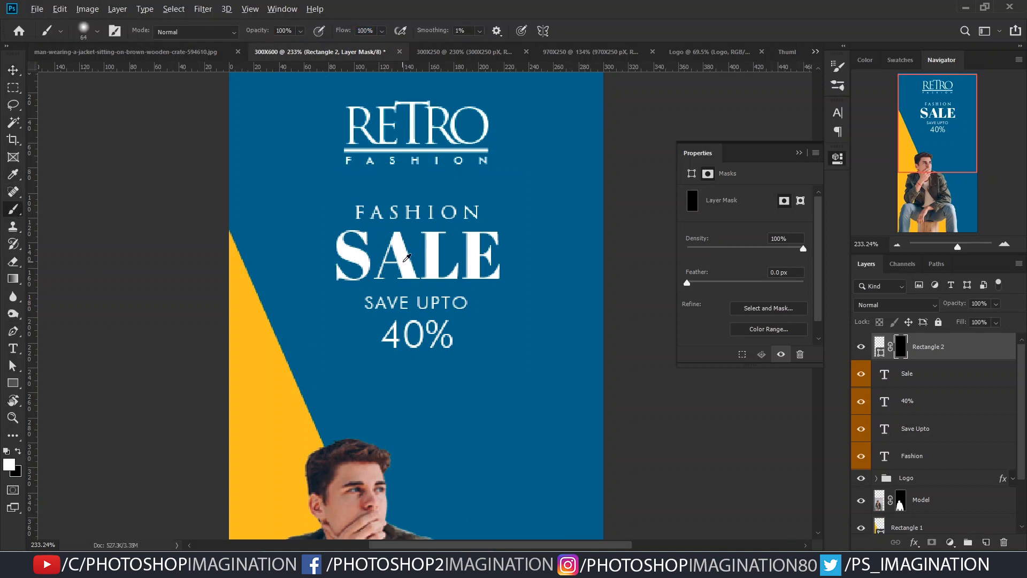
pyautogui.moveTo(403, 261); pyautogui.dragTo(423, 233)
pyautogui.rightClick(423, 233)
pyautogui.scroll(1, 516, 353)
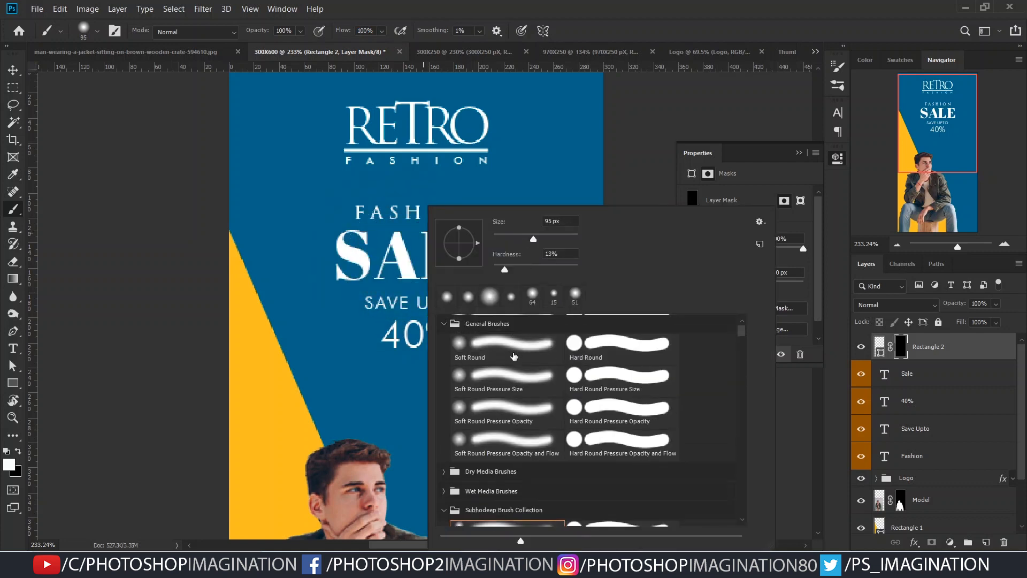
pyautogui.click(512, 349)
pyautogui.moveTo(359, 296); pyautogui.dragTo(367, 300)
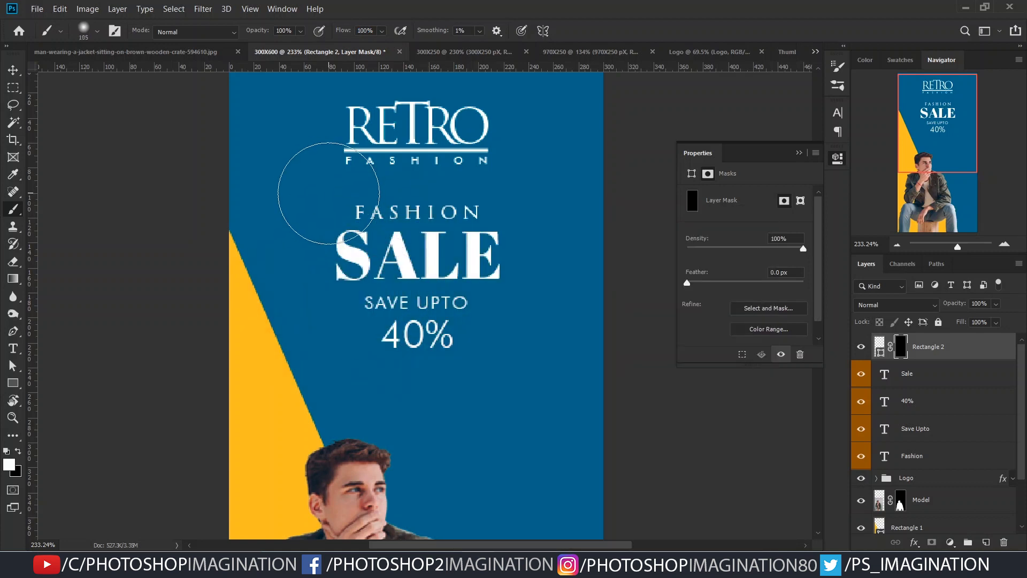
pyautogui.click(333, 195)
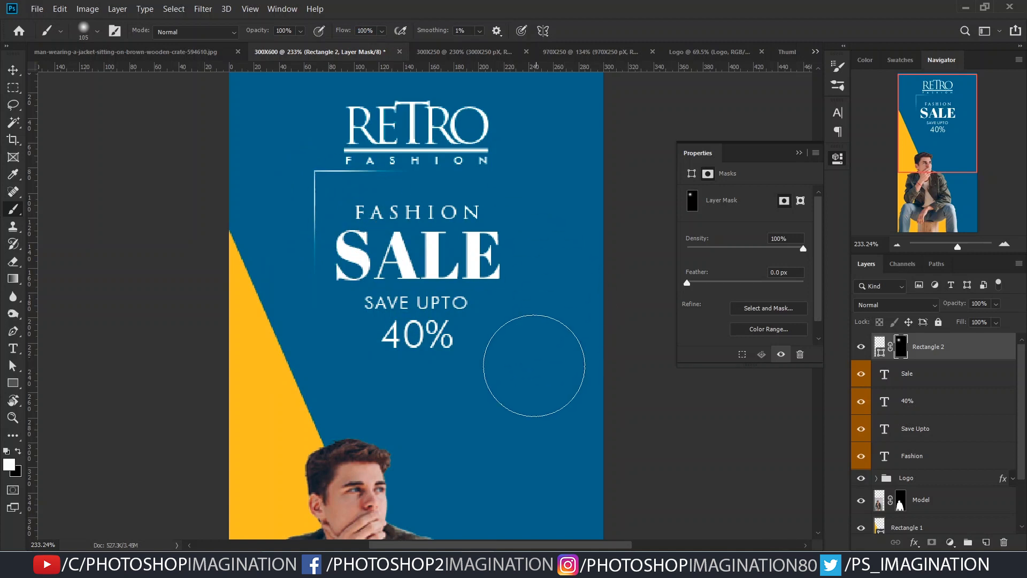
pyautogui.click(506, 354)
pyautogui.click(502, 354)
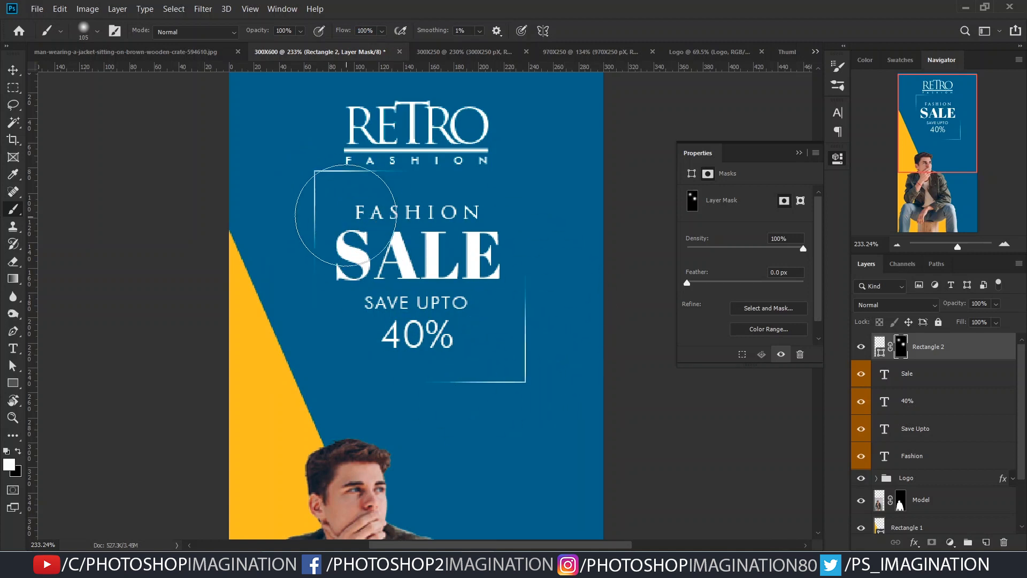
# Extend the revealed frame corners on the mask with a larger 136 px soft white brush.
pyautogui.click(324, 188)
pyautogui.moveTo(326, 194); pyautogui.dragTo(343, 206)
pyautogui.click(327, 192)
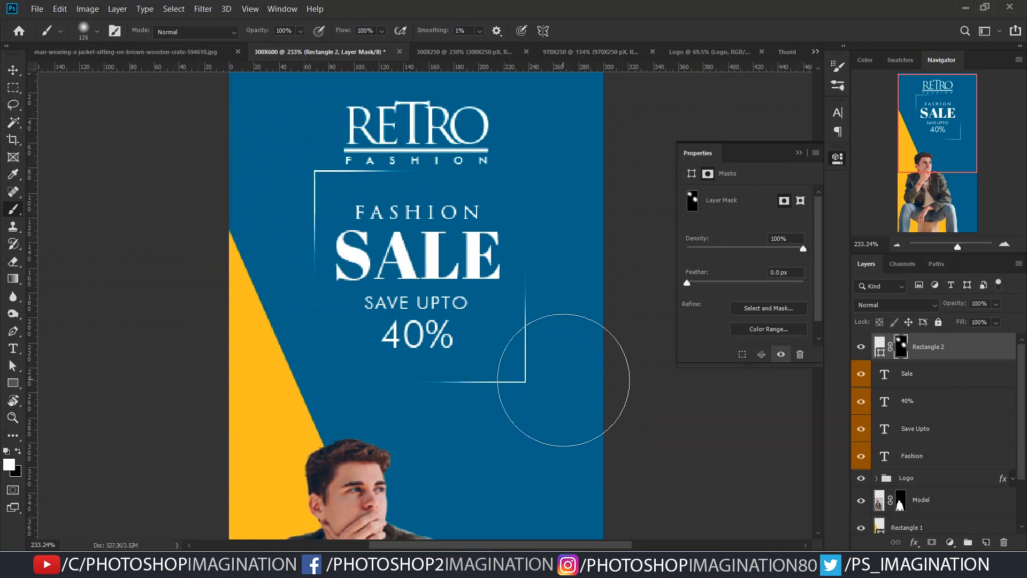
# Scale the frame and the four sale text layers together proportionally until the frame measures 144 × 144 px.
pyautogui.scroll(-2, 512, 417)
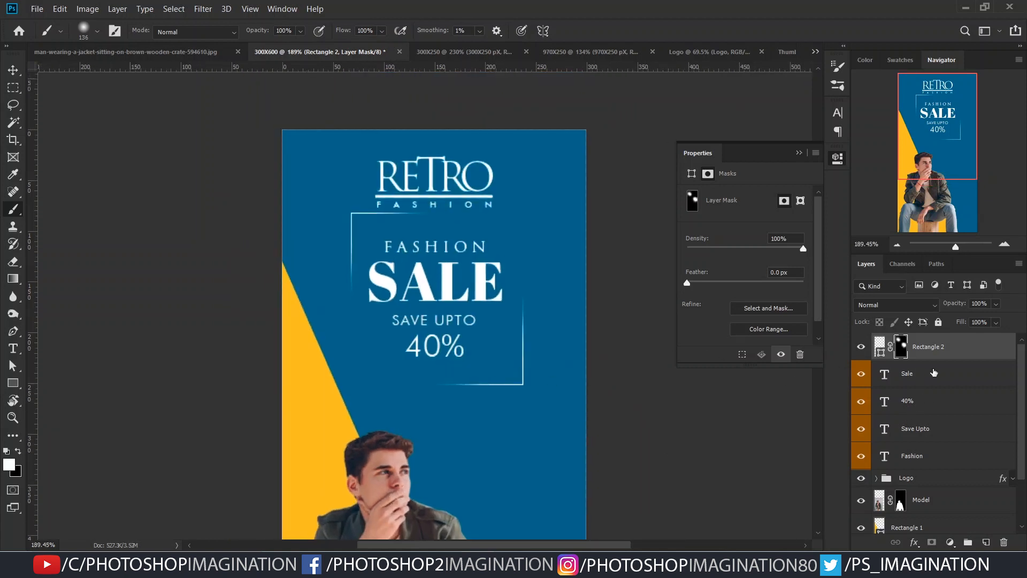
pyautogui.keyDown('shift'); pyautogui.click(919, 460); pyautogui.keyUp('shift')
pyautogui.hotkey('ctrl', 't')
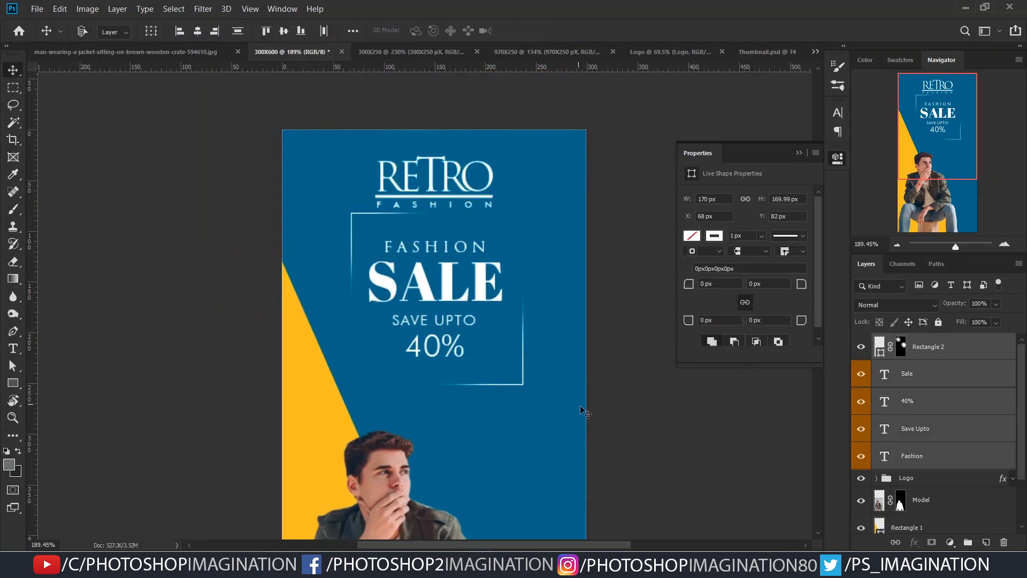
pyautogui.moveTo(510, 324); pyautogui.dragTo(511, 337)
pyautogui.moveTo(524, 399); pyautogui.dragTo(515, 392)
pyautogui.moveTo(479, 360); pyautogui.dragTo(472, 324)
pyautogui.press('Return')
pyautogui.hotkey('ctrl', 't')
pyautogui.moveTo(515, 386); pyautogui.dragTo(457, 328)
pyautogui.press('Return')
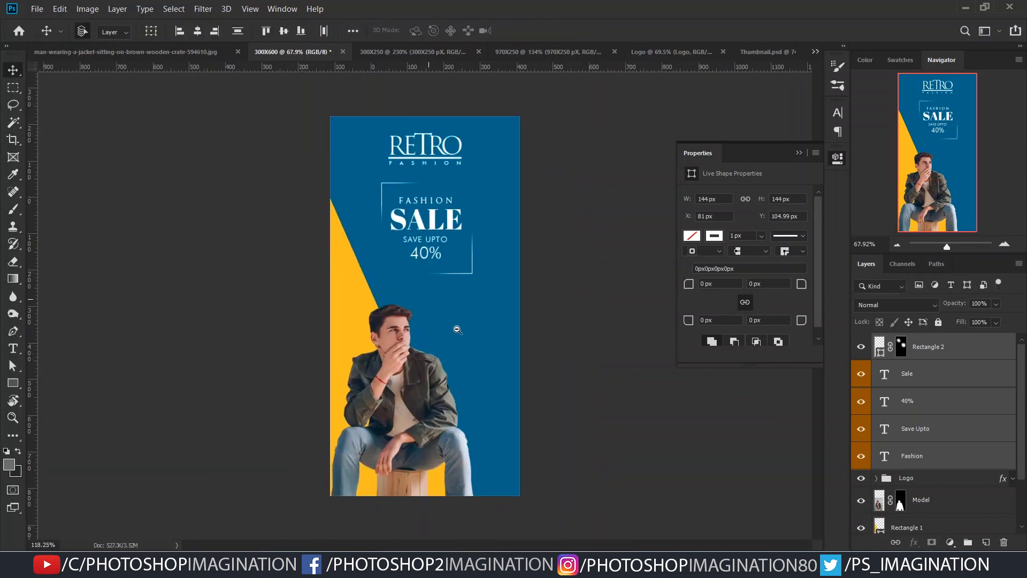
# Move the frame and sale text up together until the frame sits at Y 98.99 px.
pyautogui.moveTo(445, 234); pyautogui.dragTo(444, 240)
pyautogui.press('Up')
pyautogui.press('Up')
pyautogui.press('Up')
pyautogui.press('Up')
pyautogui.press('Up')
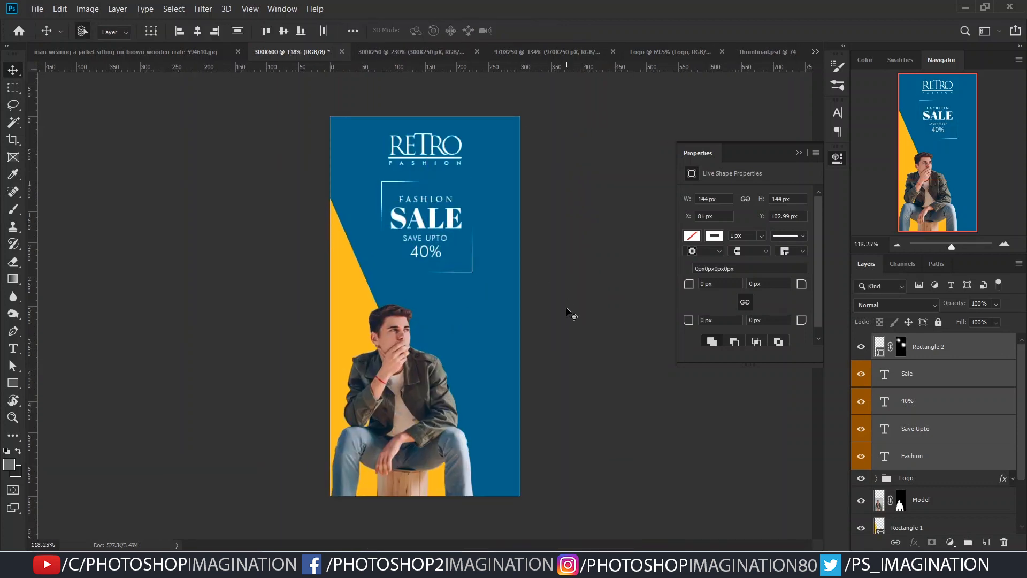
pyautogui.press('Up')
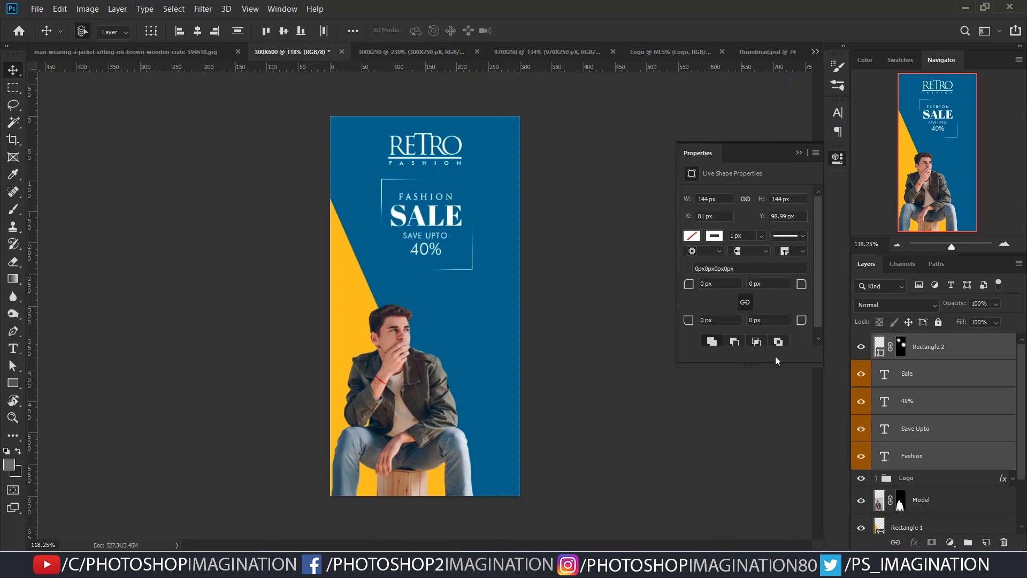
# Nudge the Logo group slightly up, away from the sale text frame.
pyautogui.click(904, 482)
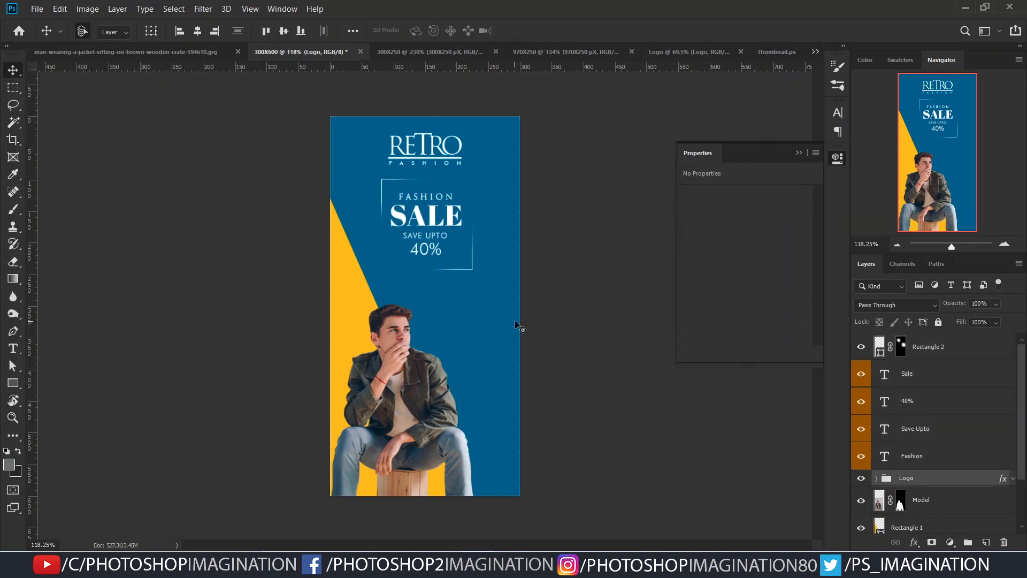
pyautogui.press('Up')
pyautogui.press('Up')
pyautogui.press('Up')
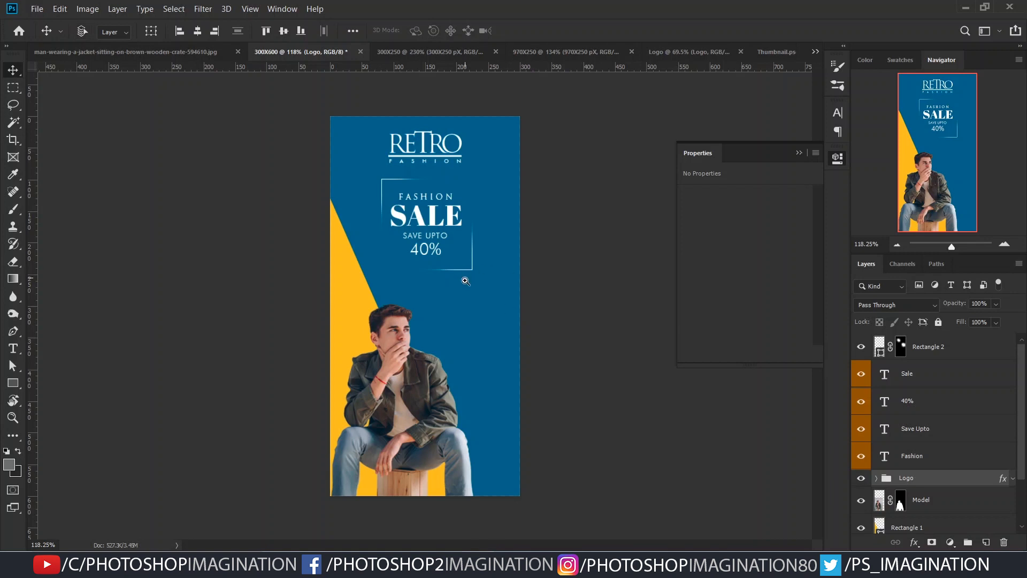
# Draw a rectangle of about 110 × 29 px below the sale text frame and fill it with white.
pyautogui.moveTo(464, 280); pyautogui.dragTo(484, 267)
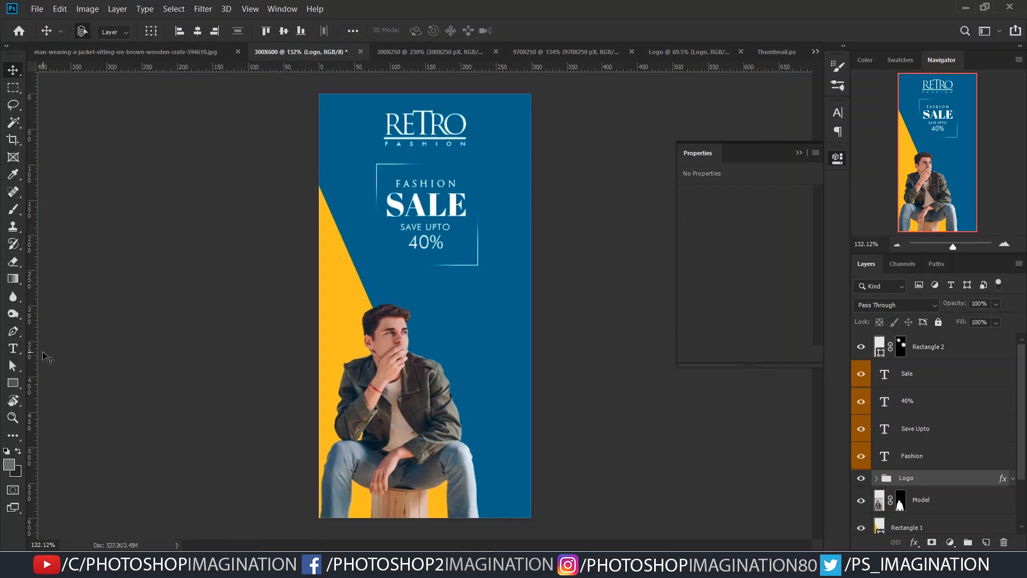
pyautogui.click(13, 348)
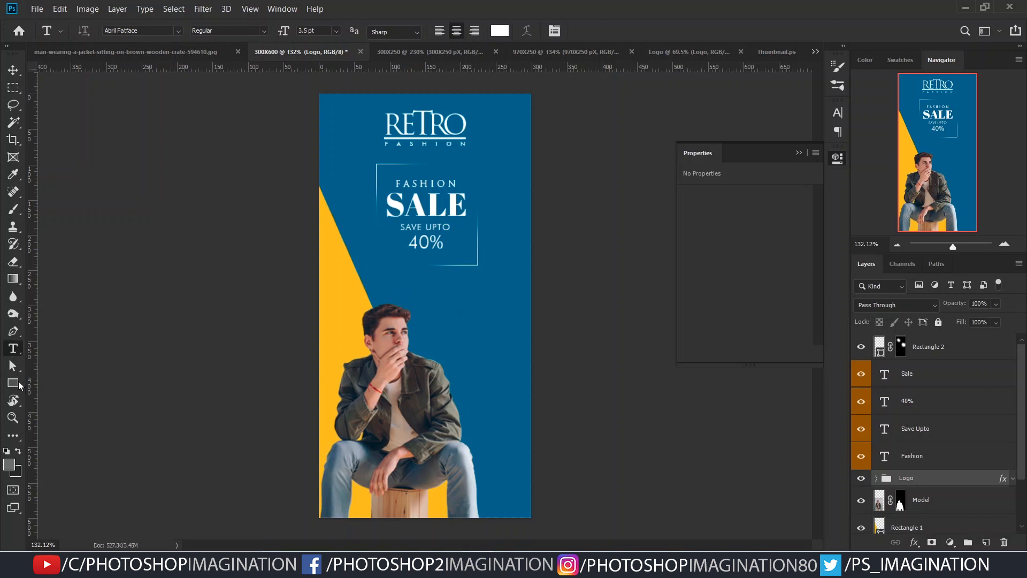
pyautogui.click(18, 384)
pyautogui.moveTo(381, 276); pyautogui.dragTo(452, 311)
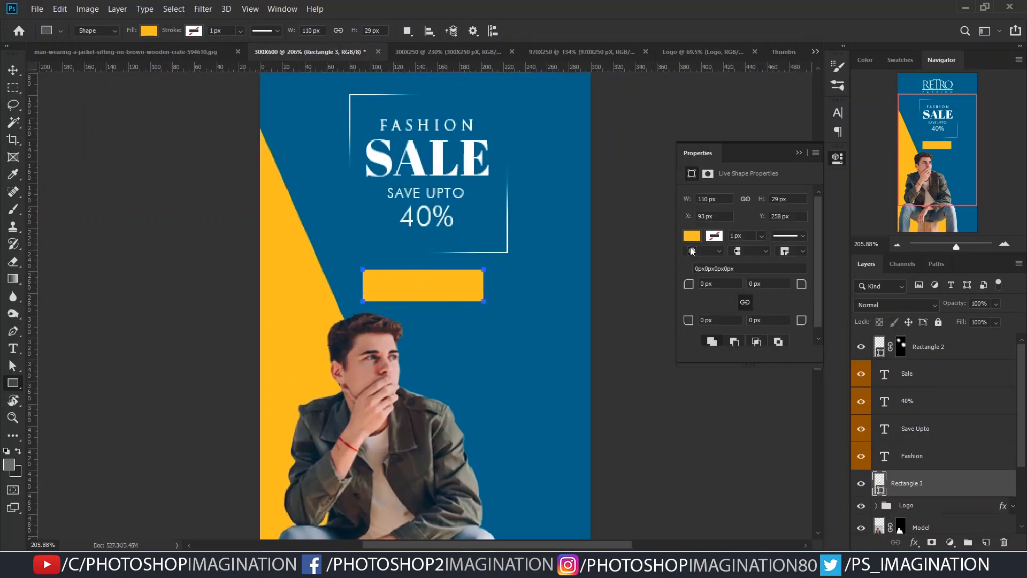
pyautogui.click(692, 236)
pyautogui.click(694, 306)
pyautogui.click(636, 238)
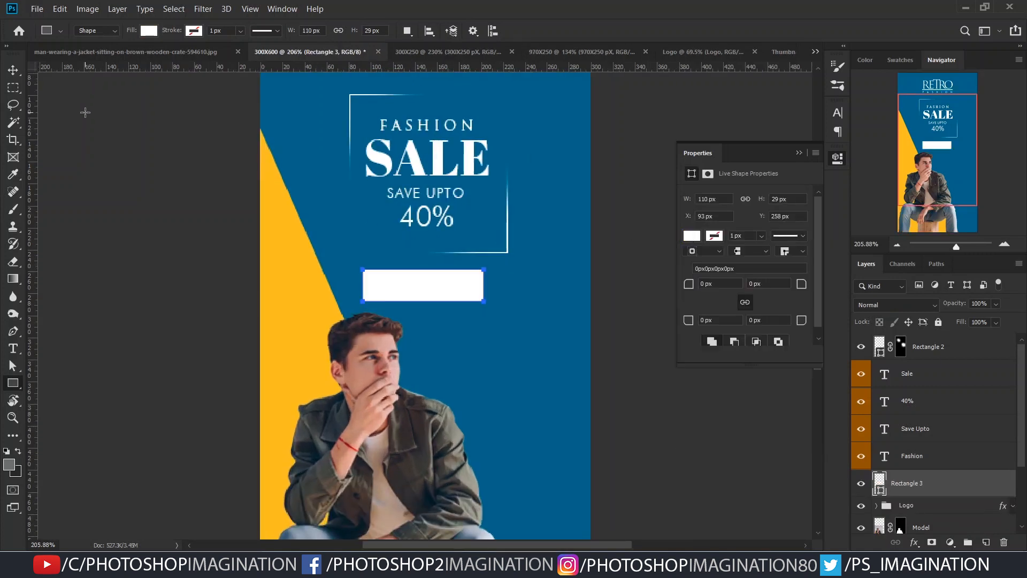
# Add the centered text SHOP NOW just below the white rectangle.
pyautogui.press('v')
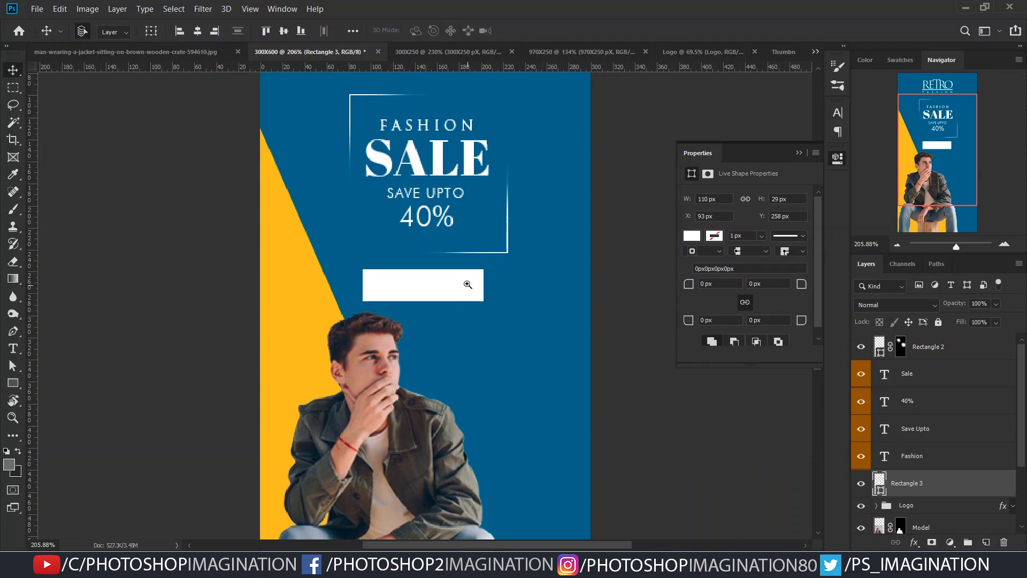
pyautogui.scroll(2, 466, 283)
pyautogui.click(13, 348)
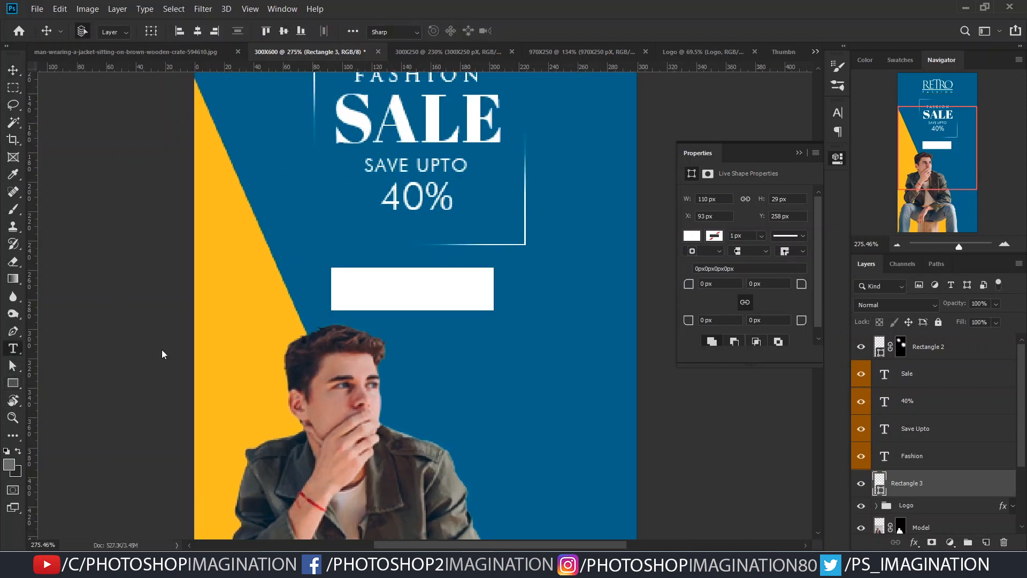
pyautogui.click(445, 348)
pyautogui.write('SHO')
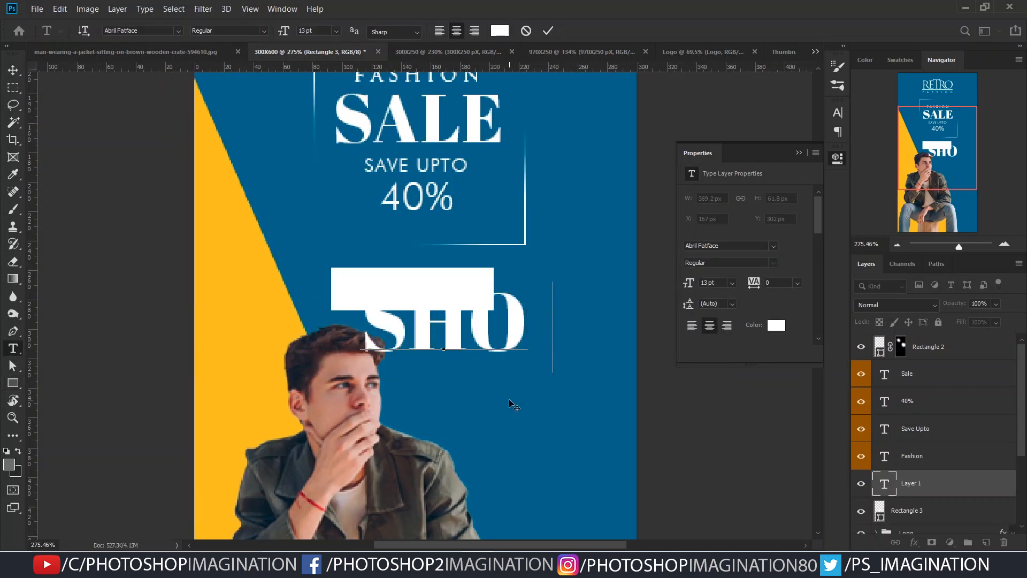
pyautogui.write('P NOW')
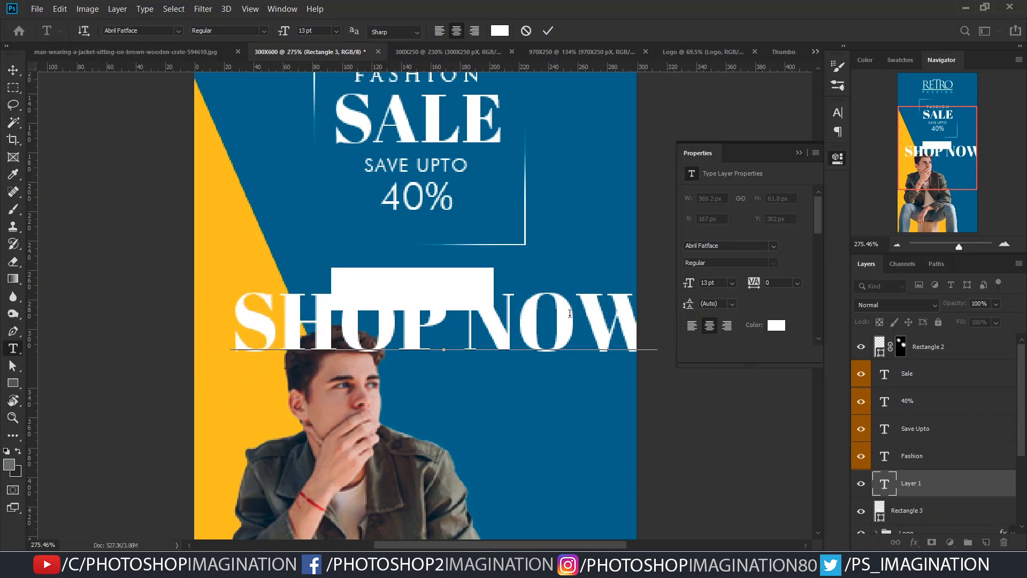
pyautogui.click(547, 31)
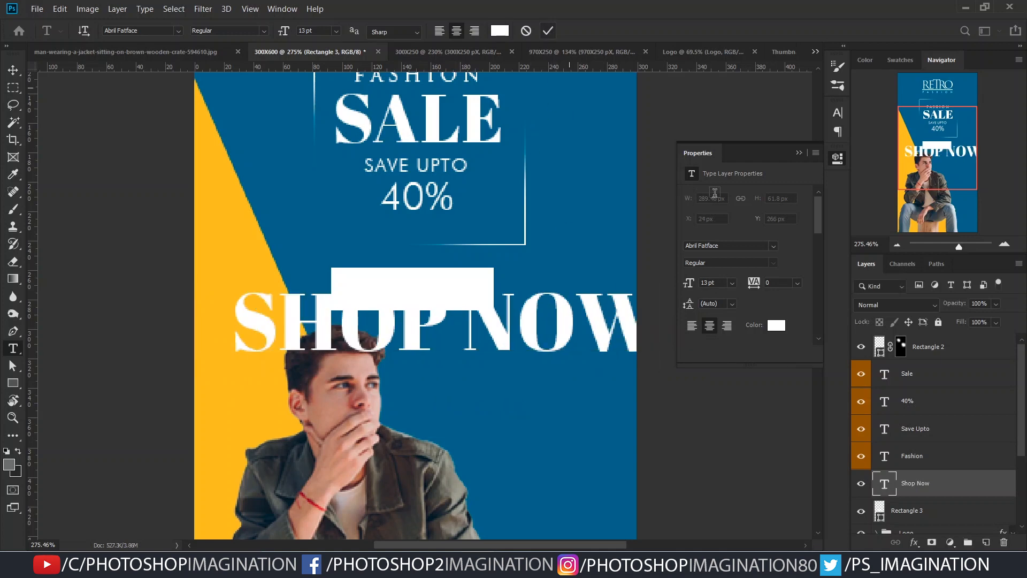
# Change the font of the SHOP NOW text to Futura Md BT Medium.
pyautogui.click(839, 115)
pyautogui.click(717, 130)
pyautogui.write('futu')
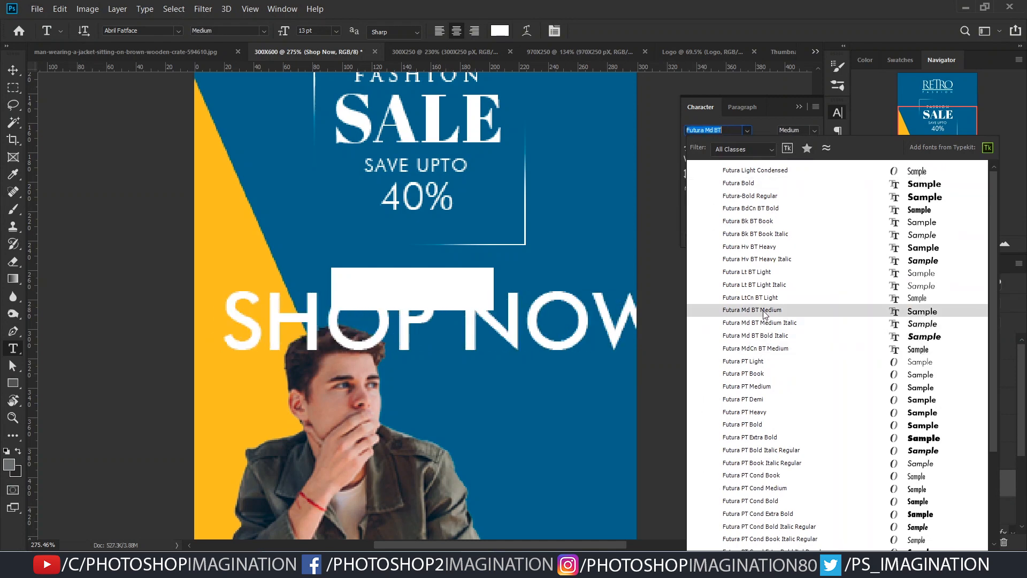
pyautogui.click(759, 310)
# Color the SHOP NOW text with blue 0b6488 sampled from the banner and set its size to 5 pt.
pyautogui.click(801, 186)
pyautogui.click(589, 382)
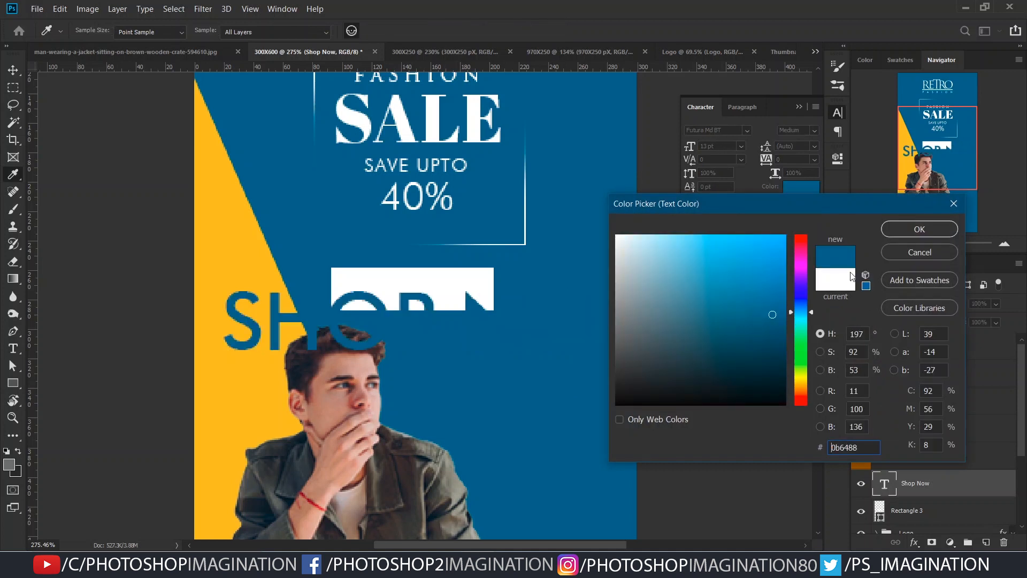
pyautogui.click(919, 229)
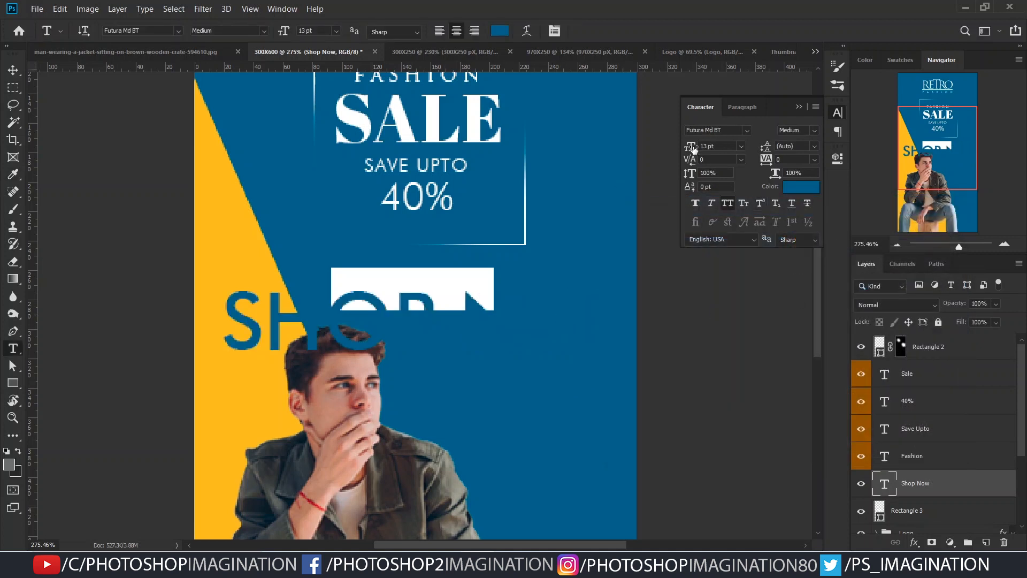
pyautogui.moveTo(692, 148); pyautogui.dragTo(689, 147)
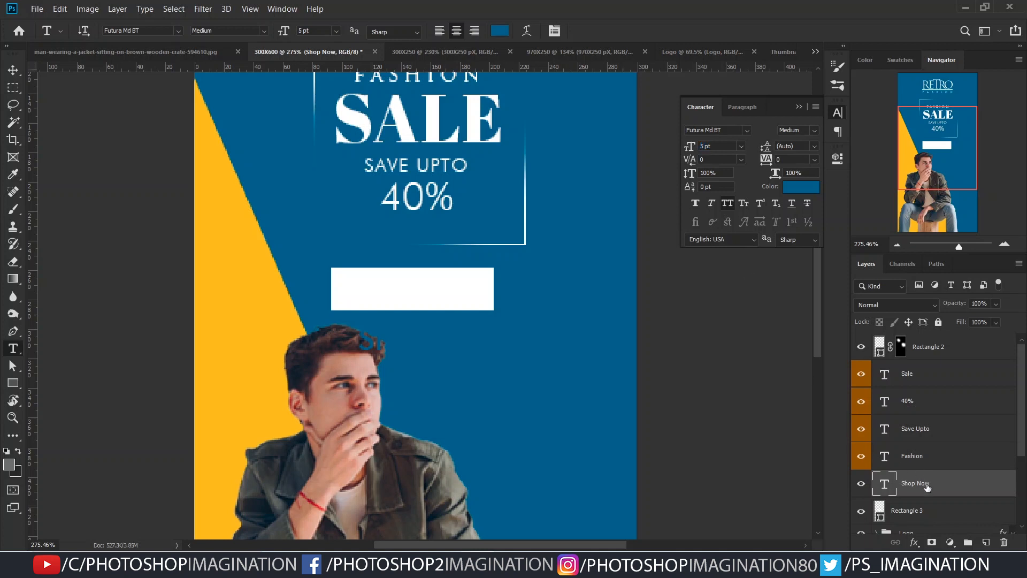
# Move the SHOP NOW text onto the white rectangle and scale it down to 4.09 pt so it fits inside.
pyautogui.scroll(-1, 925, 487)
pyautogui.scroll(1, 926, 487)
pyautogui.scroll(-2, 925, 486)
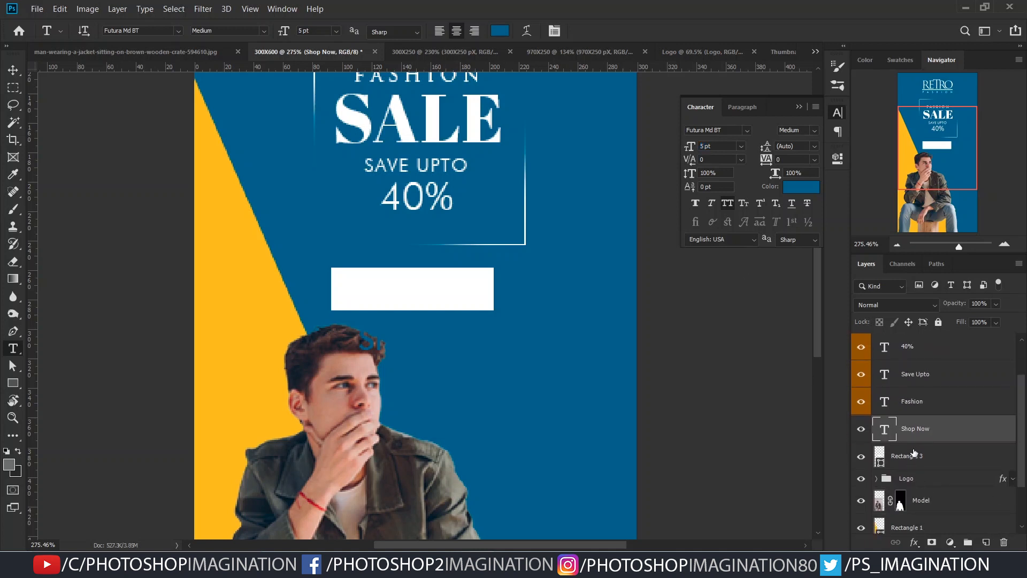
pyautogui.click(861, 429)
pyautogui.click(860, 431)
pyautogui.hotkey('ctrl', 't')
pyautogui.moveTo(440, 348); pyautogui.dragTo(410, 306)
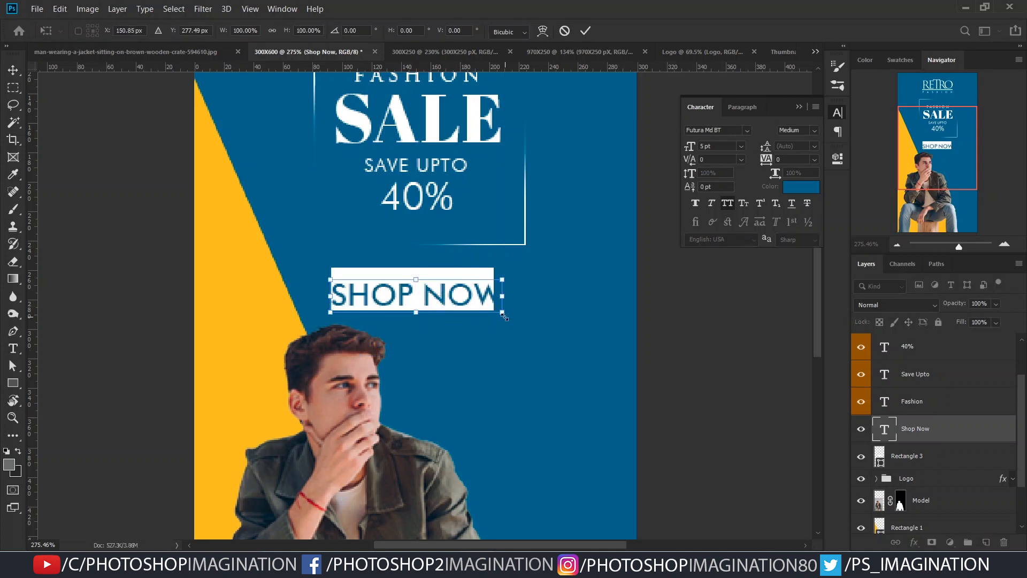
pyautogui.moveTo(503, 312); pyautogui.dragTo(466, 295)
pyautogui.press('Return')
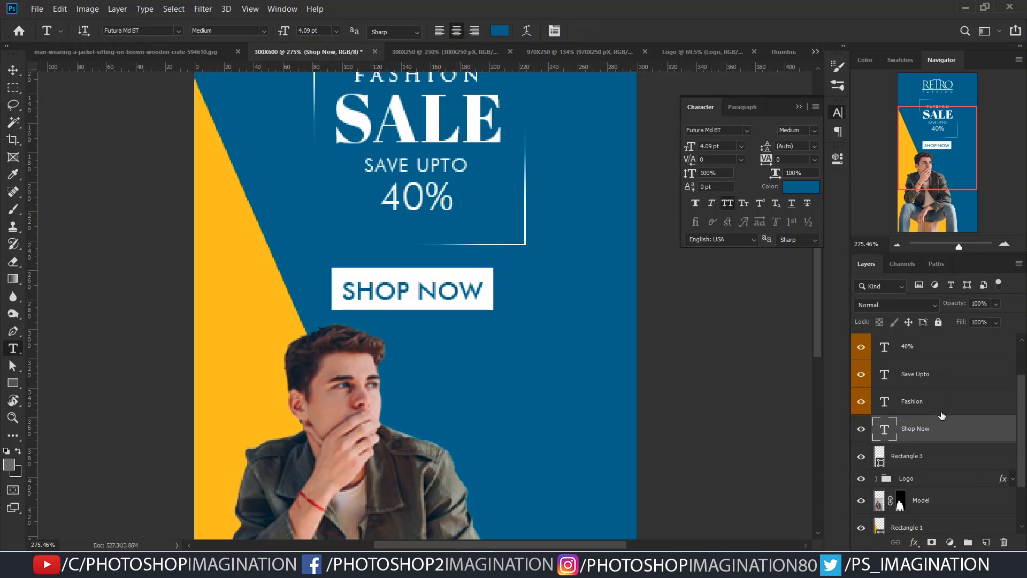
# Select the SHOP NOW text with its white rectangle and center both horizontally on the banner.
pyautogui.keyDown('shift'); pyautogui.click(914, 456); pyautogui.keyUp('shift')
pyautogui.press('v')
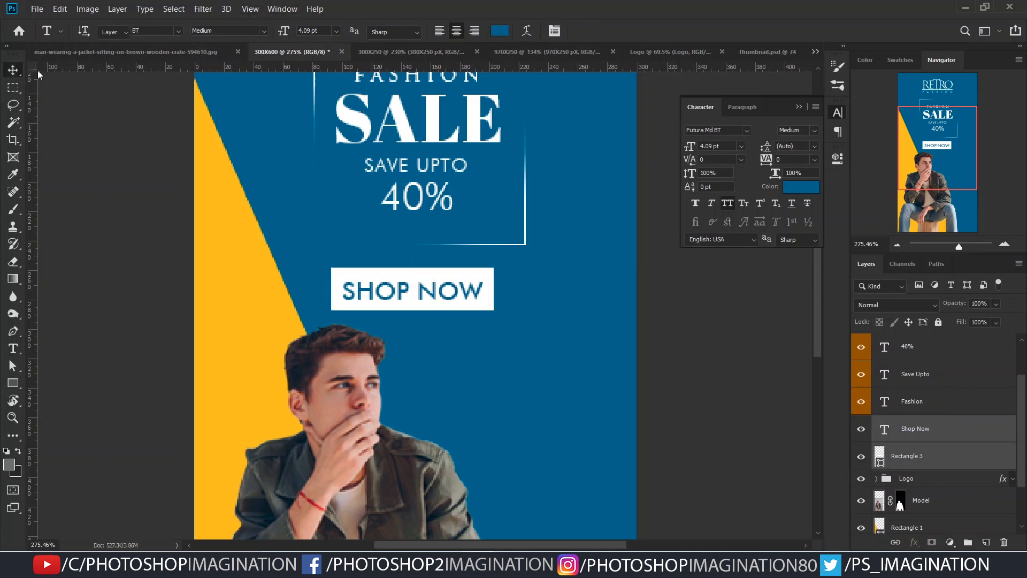
pyautogui.click(198, 31)
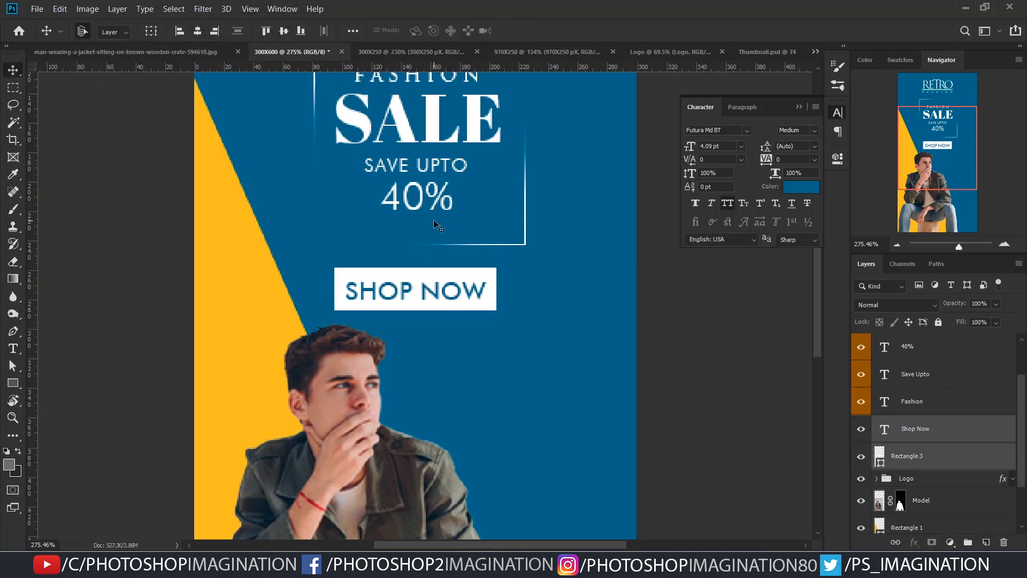
pyautogui.moveTo(454, 293)
pyautogui.mouseDown()
pyautogui.moveTo(449, 335)
pyautogui.moveTo(457, 298)
pyautogui.mouseUp()
# Scale the SHOP NOW text and its white rectangle down together, bringing the text to about 3.52 pt, and deselect them.
pyautogui.scroll(-3, 452, 338)
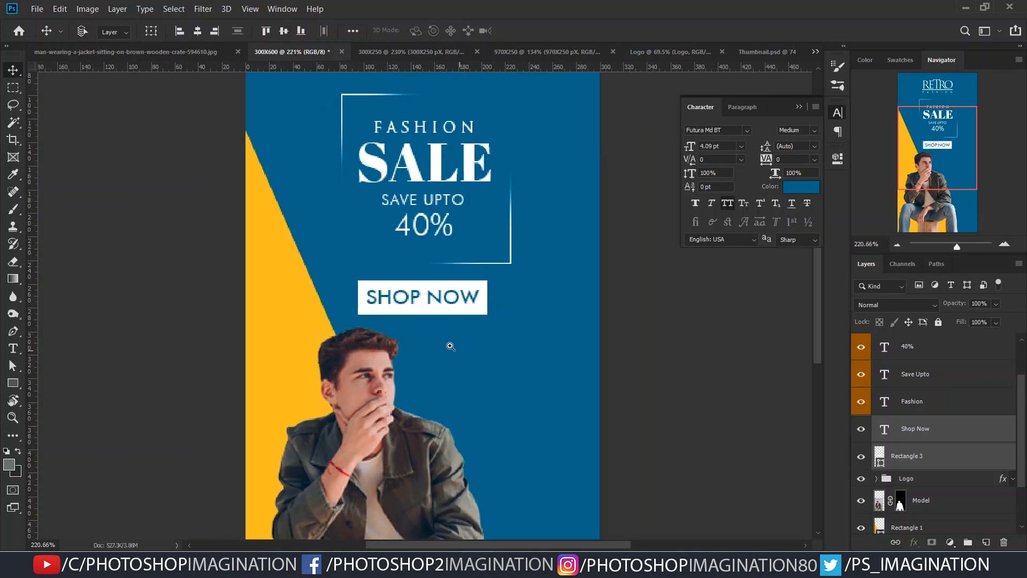
pyautogui.hotkey('ctrl', 't')
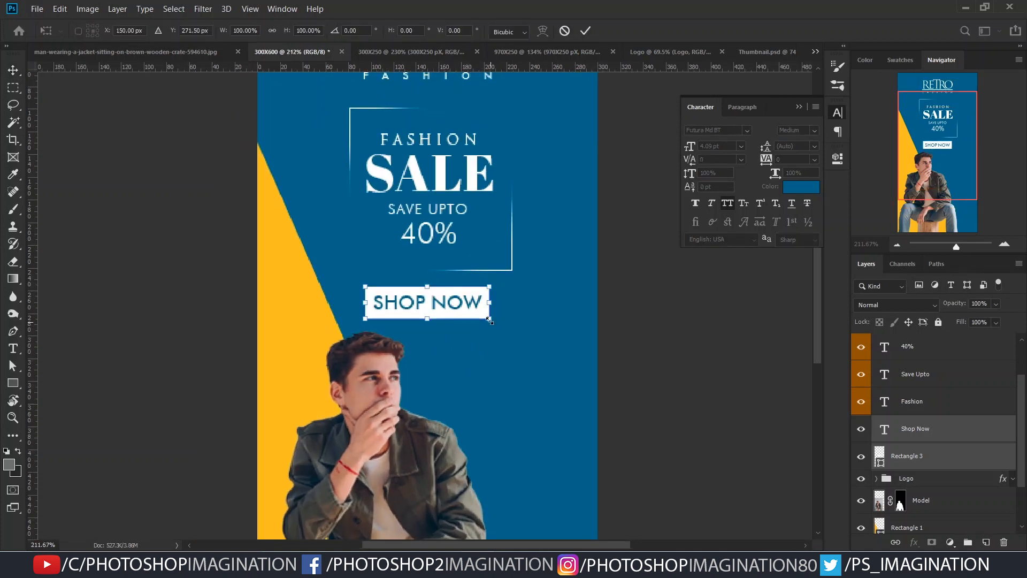
pyautogui.moveTo(490, 320); pyautogui.dragTo(461, 309)
pyautogui.press('Return')
pyautogui.scroll(-4, 486, 328)
pyautogui.keyDown('ctrl'); pyautogui.click(518, 380); pyautogui.keyUp('ctrl')
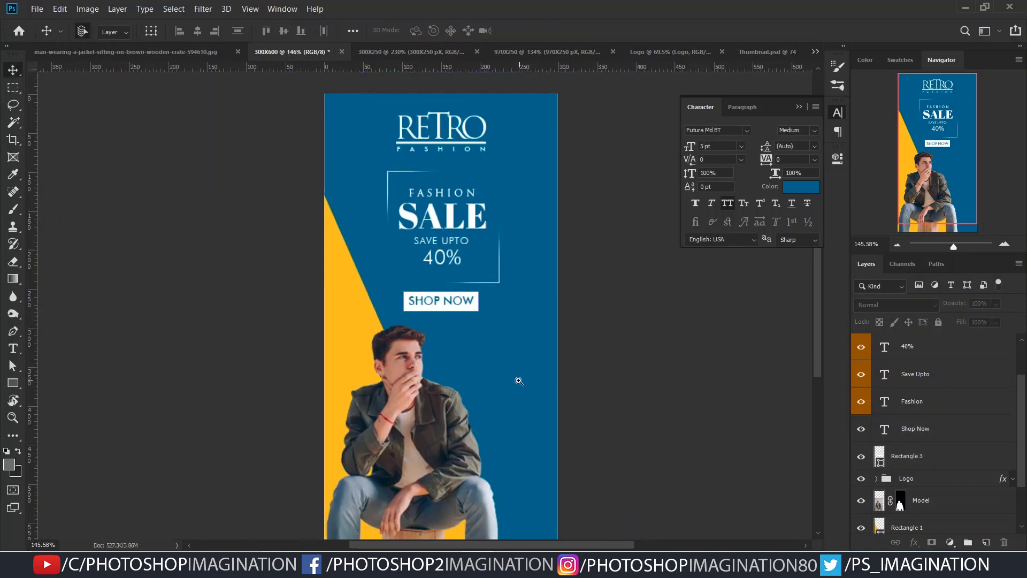
# Change the font of the SHOP NOW text to Futura Bold.
pyautogui.scroll(3, 484, 340)
pyautogui.keyDown('ctrl'); pyautogui.click(476, 305); pyautogui.keyUp('ctrl')
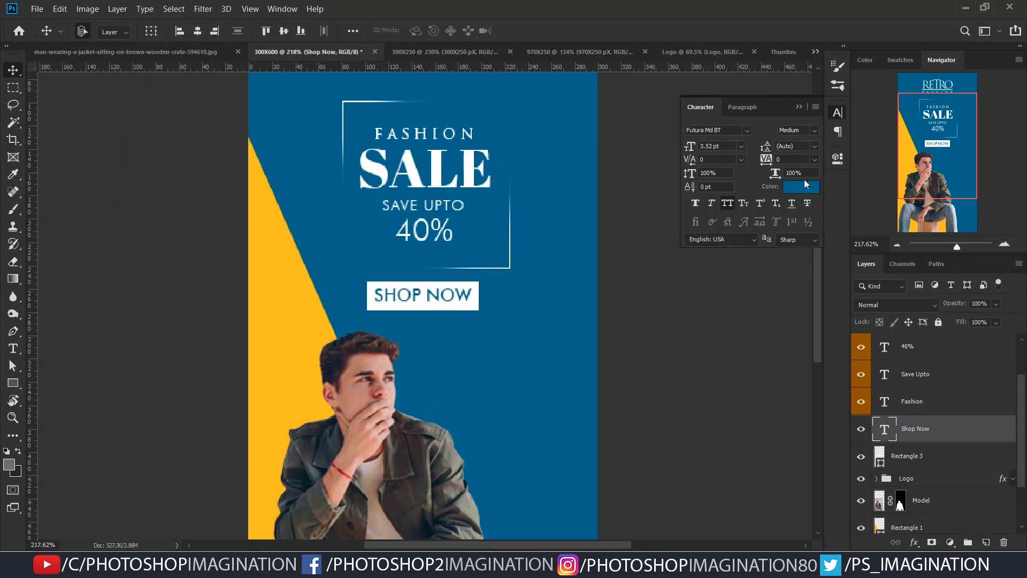
pyautogui.click(814, 131)
pyautogui.click(769, 130)
pyautogui.click(814, 131)
pyautogui.click(773, 131)
pyautogui.click(737, 130)
pyautogui.write('utur')
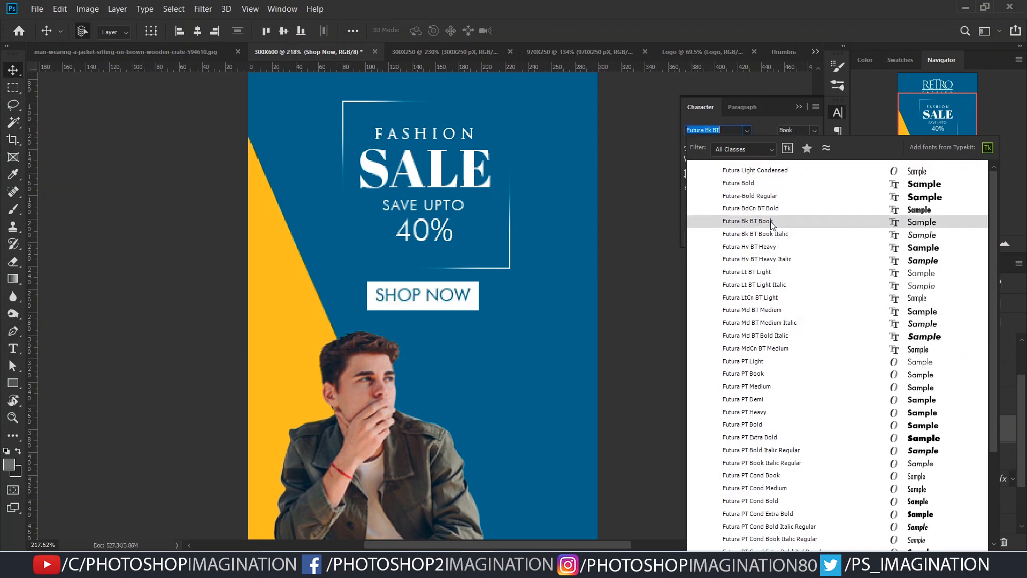
pyautogui.click(758, 183)
# Set the SHOP NOW text size to 3 pt and close the character settings.
pyautogui.moveTo(721, 146); pyautogui.dragTo(631, 147)
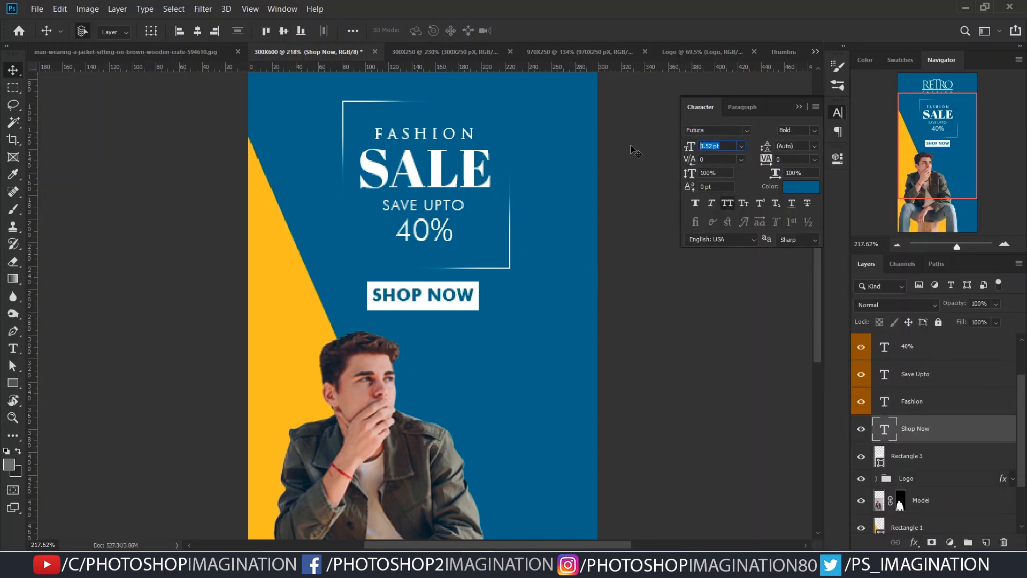
pyautogui.write('3')
pyautogui.press('Return')
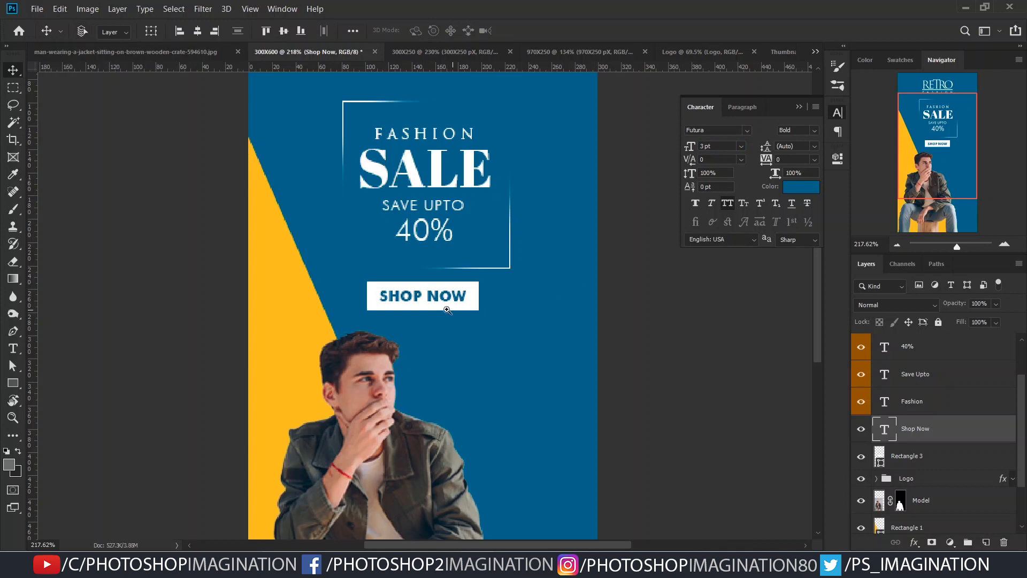
pyautogui.moveTo(449, 307); pyautogui.dragTo(474, 335)
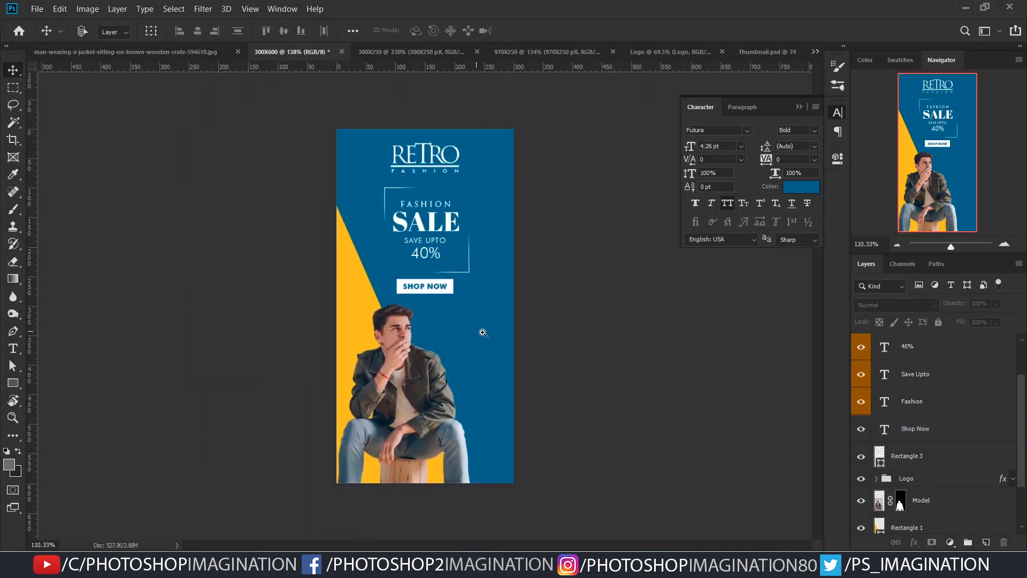
pyautogui.click(796, 107)
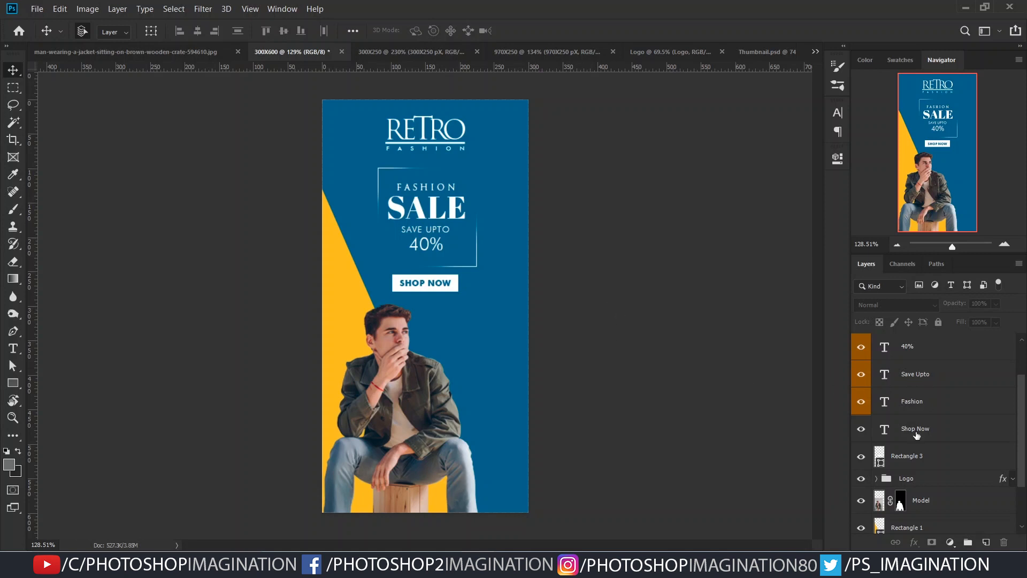
# Select the SHOP NOW text with its white rectangle and nudge both down two pixels.
pyautogui.click(913, 463)
pyautogui.keyDown('shift'); pyautogui.click(914, 428); pyautogui.keyUp('shift')
pyautogui.hotkey('ctrl', 't')
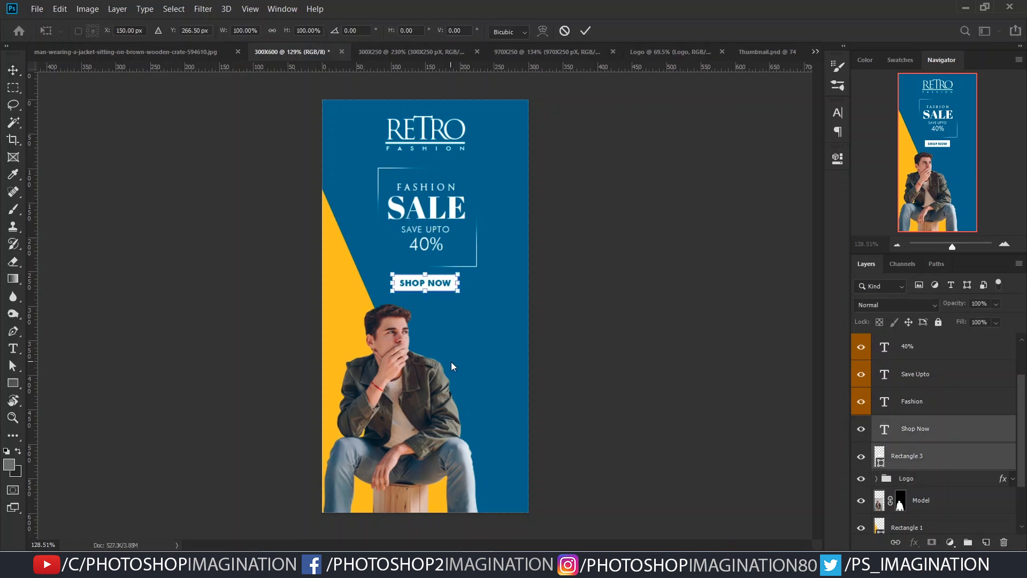
pyautogui.press('Return')
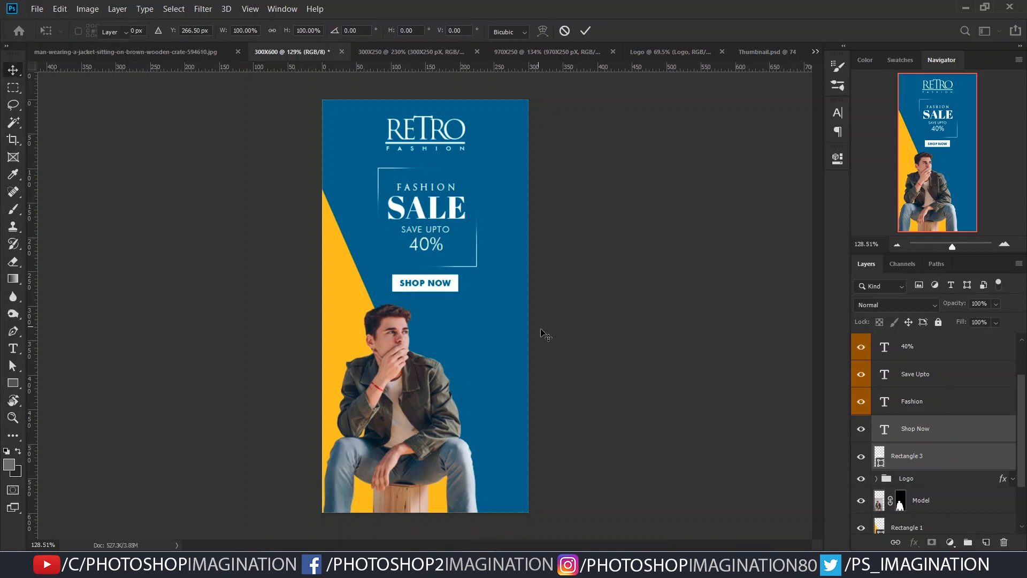
pyautogui.press('Down')
pyautogui.press('Down')
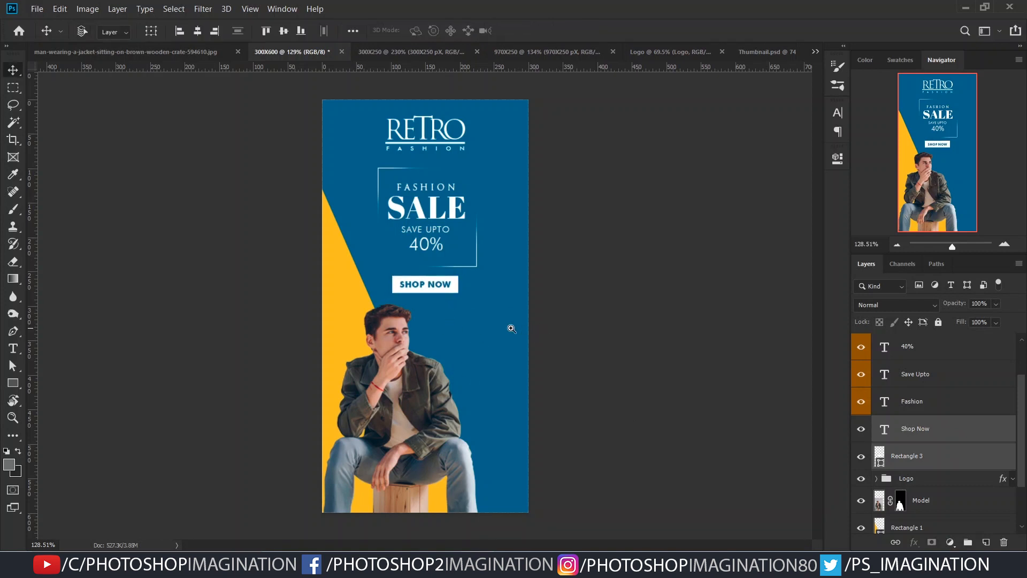
pyautogui.scroll(1, 492, 330)
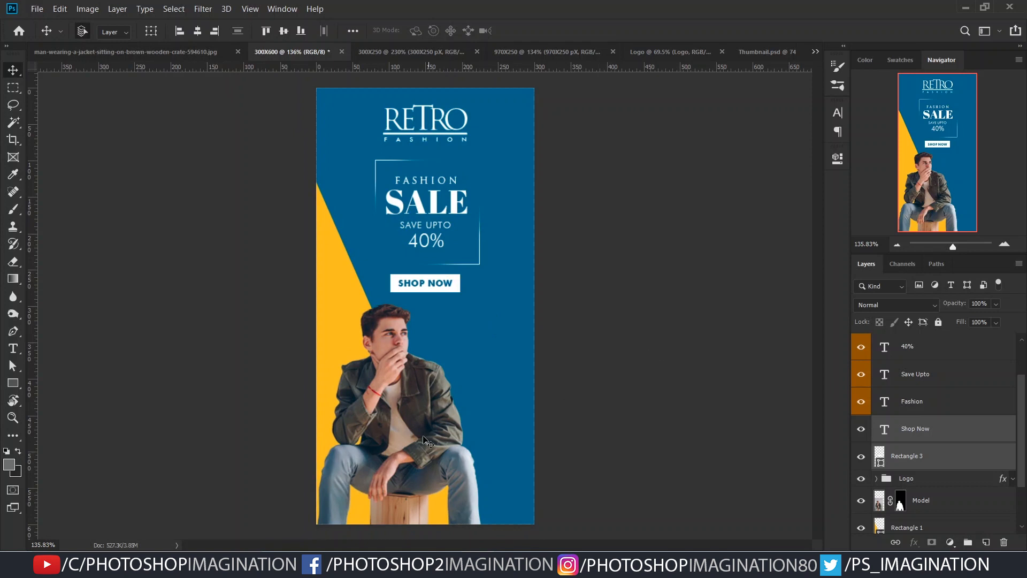
# Duplicate the Model layer, place the copy beneath the original and offset it slightly up and to the right of the man.
pyautogui.keyDown('ctrl'); pyautogui.click(426, 441); pyautogui.keyUp('ctrl')
pyautogui.scroll(-2, 973, 439)
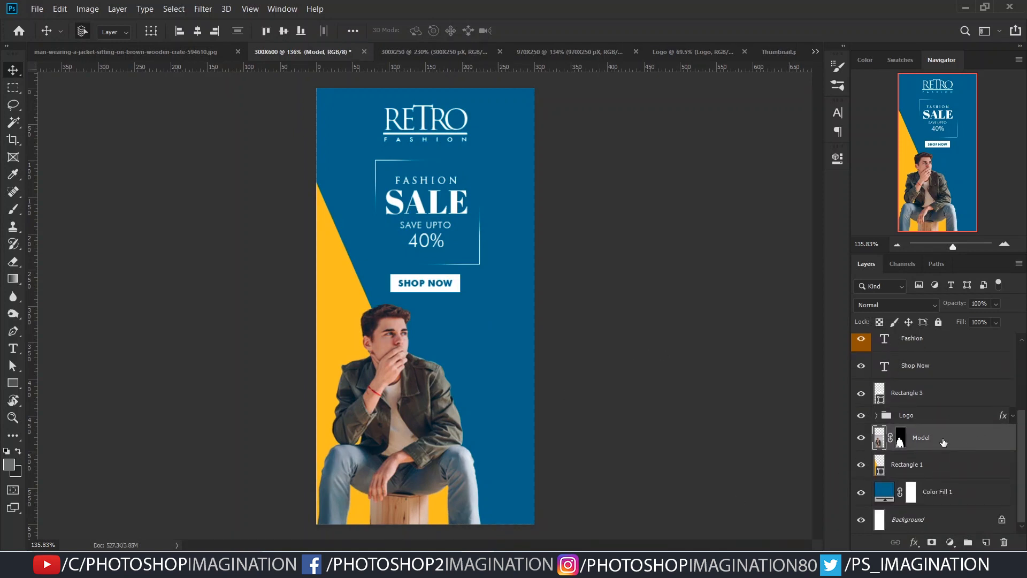
pyautogui.hotkey('ctrl', 'j')
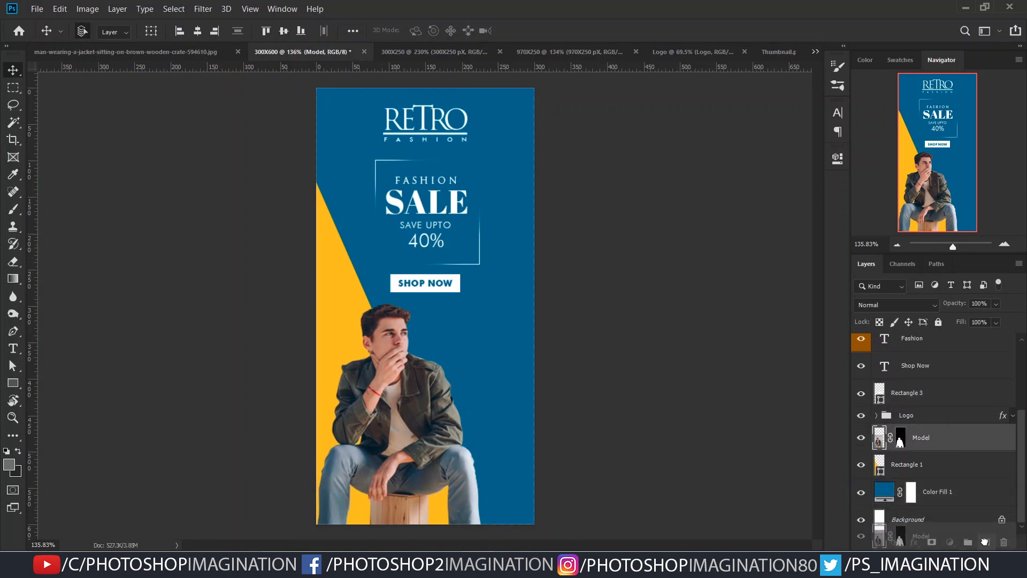
pyautogui.moveTo(945, 440); pyautogui.dragTo(943, 473)
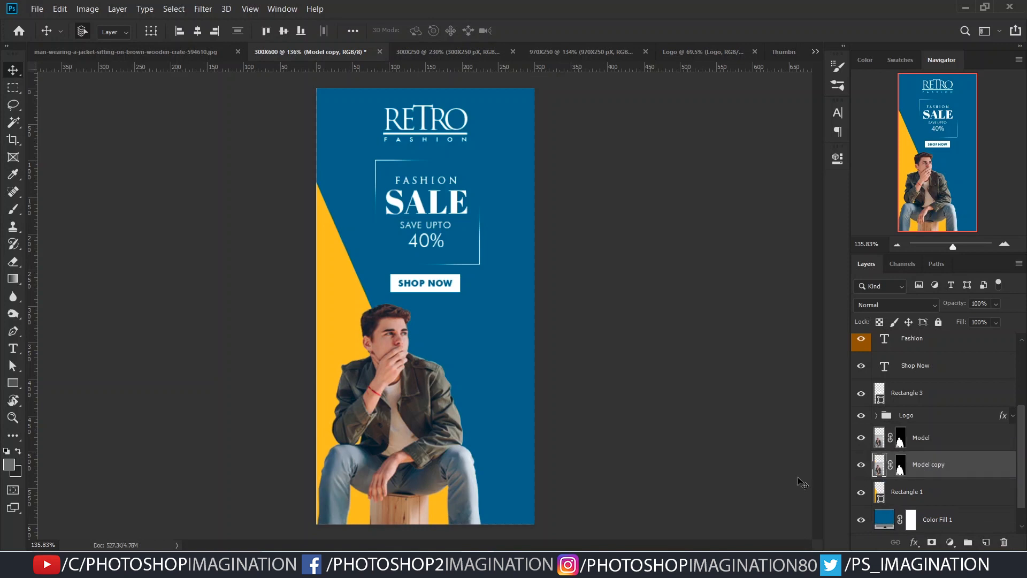
pyautogui.scroll(5, 431, 378)
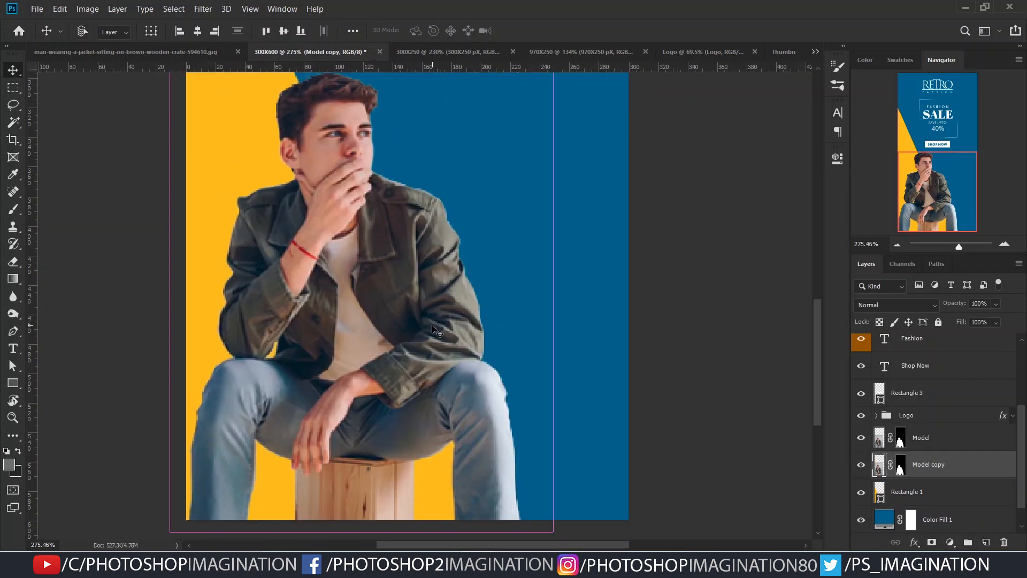
pyautogui.moveTo(434, 330); pyautogui.dragTo(464, 297)
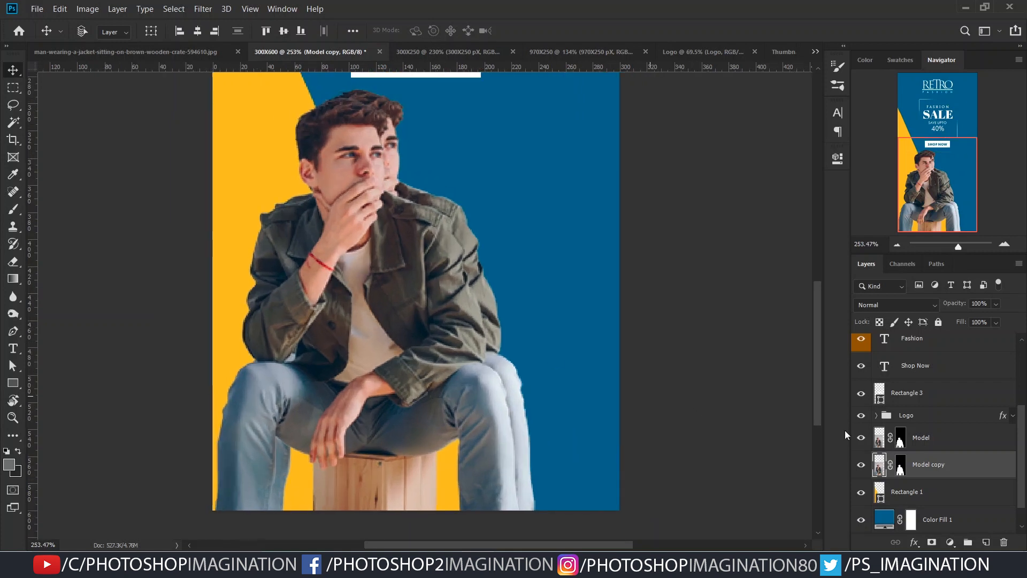
# Set the opacity of the Model copy layer to 20%.
pyautogui.moveTo(989, 304); pyautogui.dragTo(824, 323)
pyautogui.write('20')
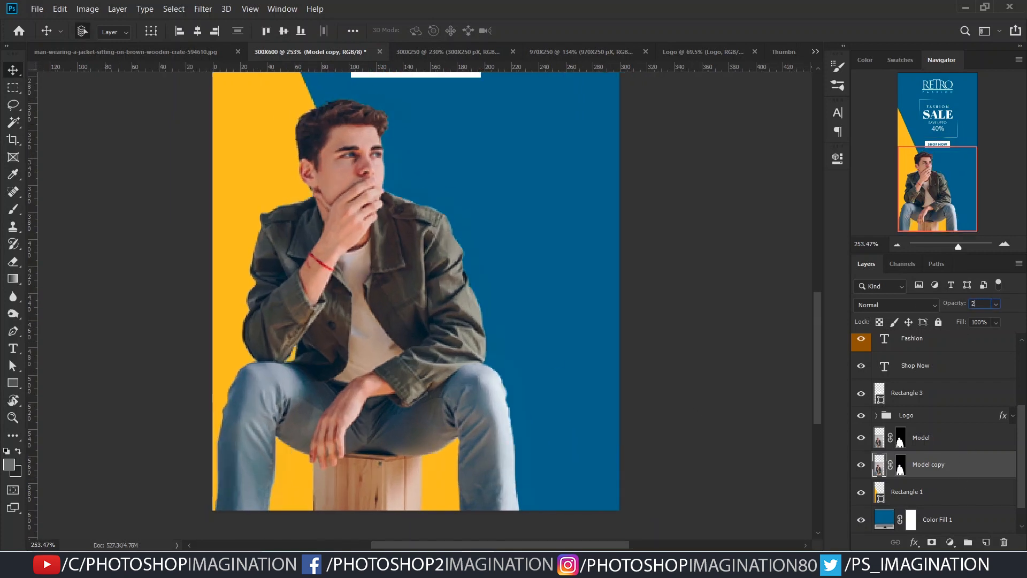
pyautogui.press('Return')
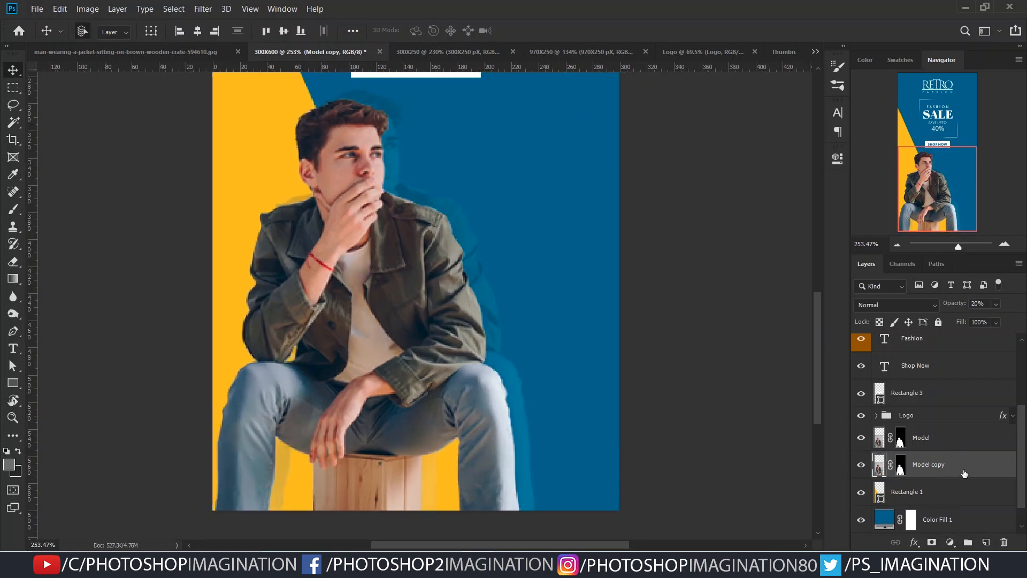
# Duplicate the faded Model copy, place the new layer beneath it and offset it further to the right.
pyautogui.hotkey('ctrl', 'j')
pyautogui.moveTo(973, 471); pyautogui.dragTo(967, 498)
pyautogui.scroll(-2, 960, 493)
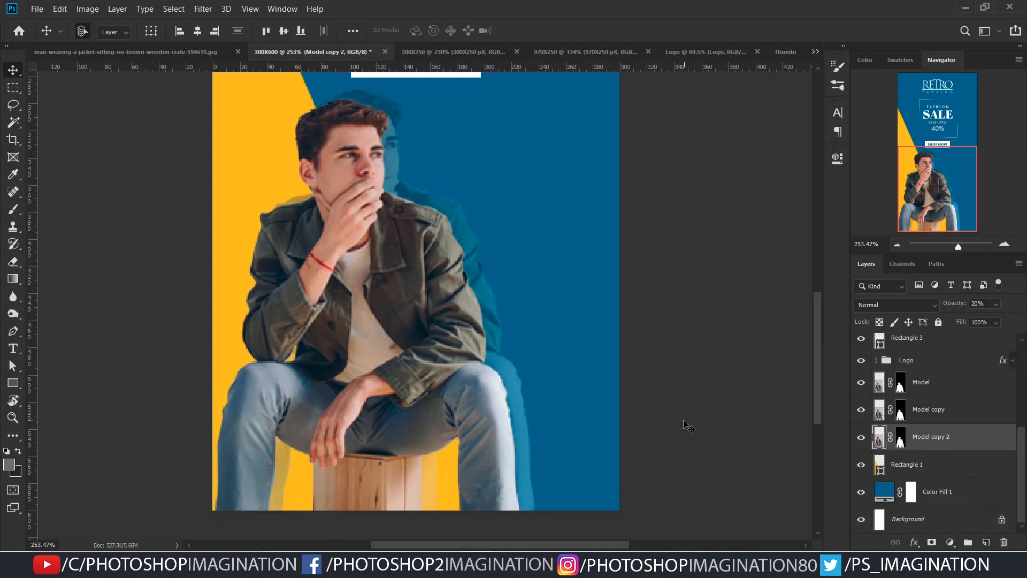
pyautogui.hotkey('shift', 'Right')
pyautogui.hotkey('shift', 'Right')
pyautogui.hotkey('shift', 'Left')
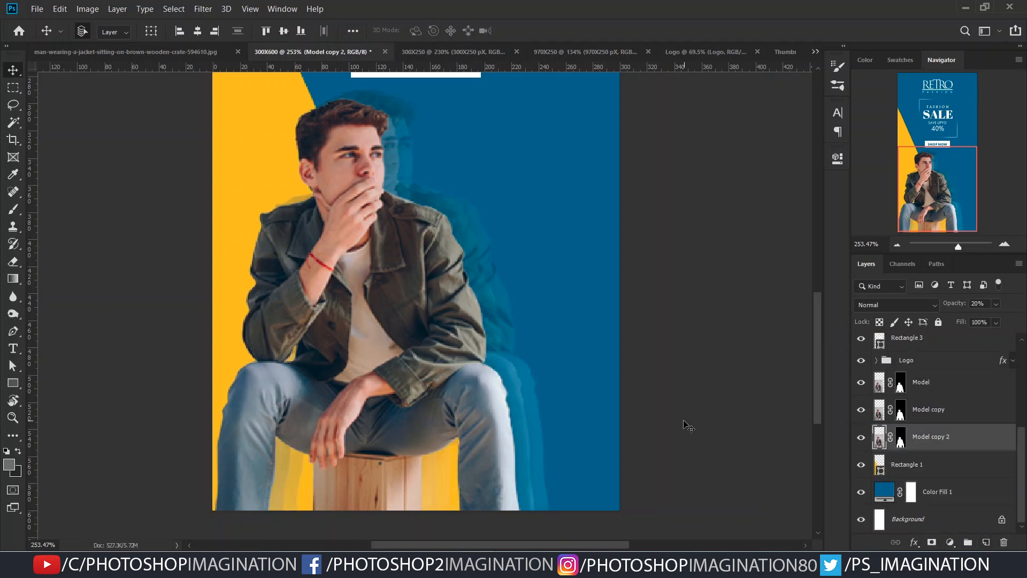
# Set the opacity of the Model copy 2 layer to 10% and deselect it.
pyautogui.click(978, 303)
pyautogui.write('10')
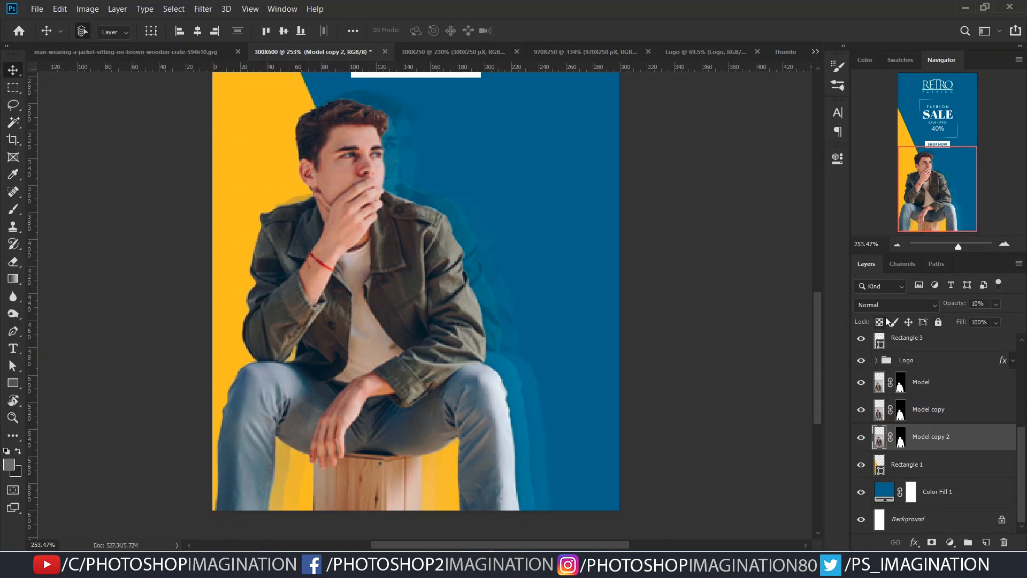
pyautogui.moveTo(545, 281); pyautogui.dragTo(500, 409)
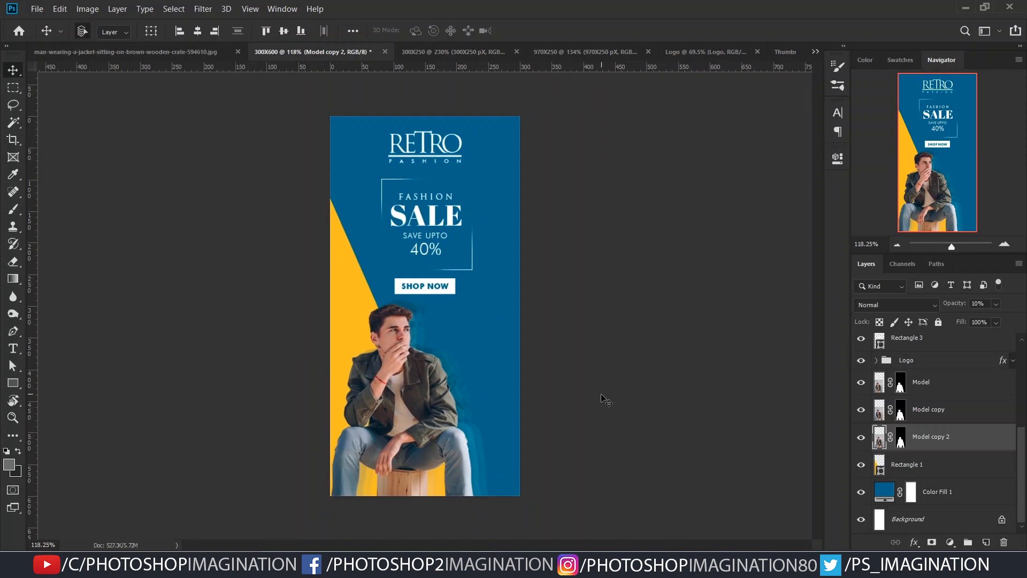
pyautogui.click(601, 398)
pyautogui.moveTo(482, 368); pyautogui.dragTo(493, 367)
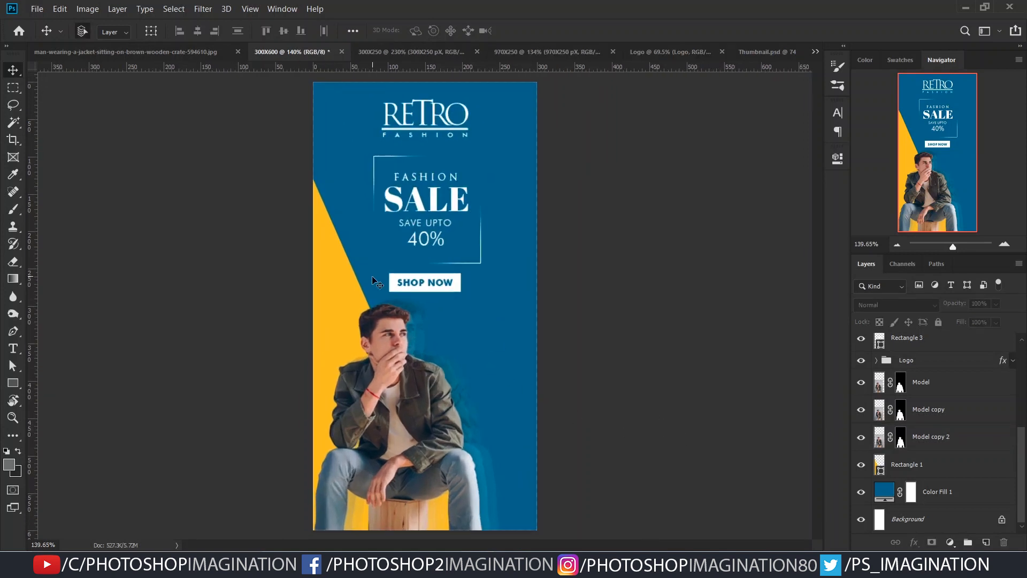
# Duplicate the yellow Rectangle 1 shape and place the copy across the banner's upper-right corner.
pyautogui.click(953, 469)
pyautogui.moveTo(389, 386); pyautogui.dragTo(373, 383)
pyautogui.moveTo(352, 294); pyautogui.dragTo(615, 82)
pyautogui.click(611, 253)
pyautogui.moveTo(502, 341); pyautogui.dragTo(507, 354)
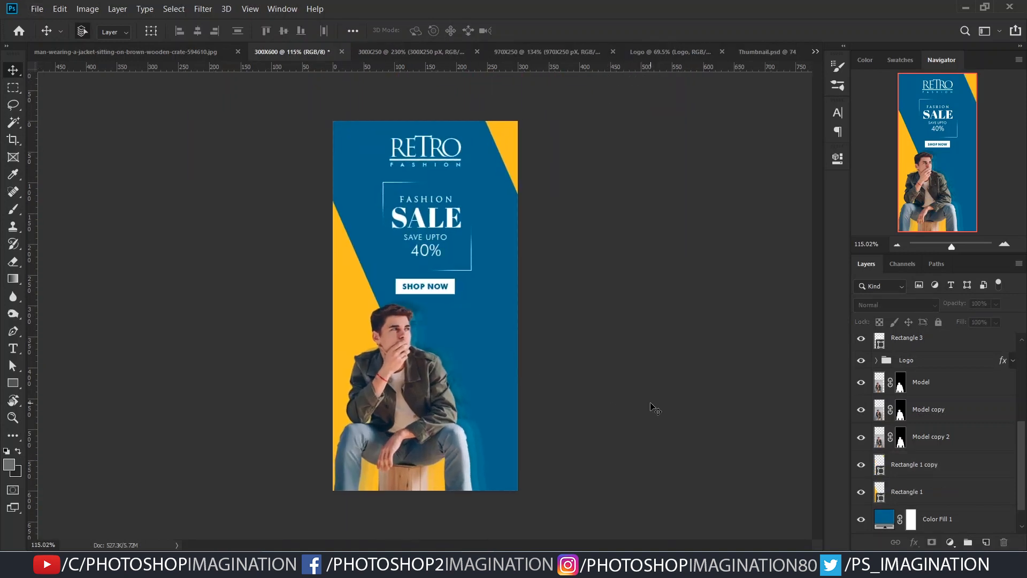
pyautogui.scroll(2, 654, 396)
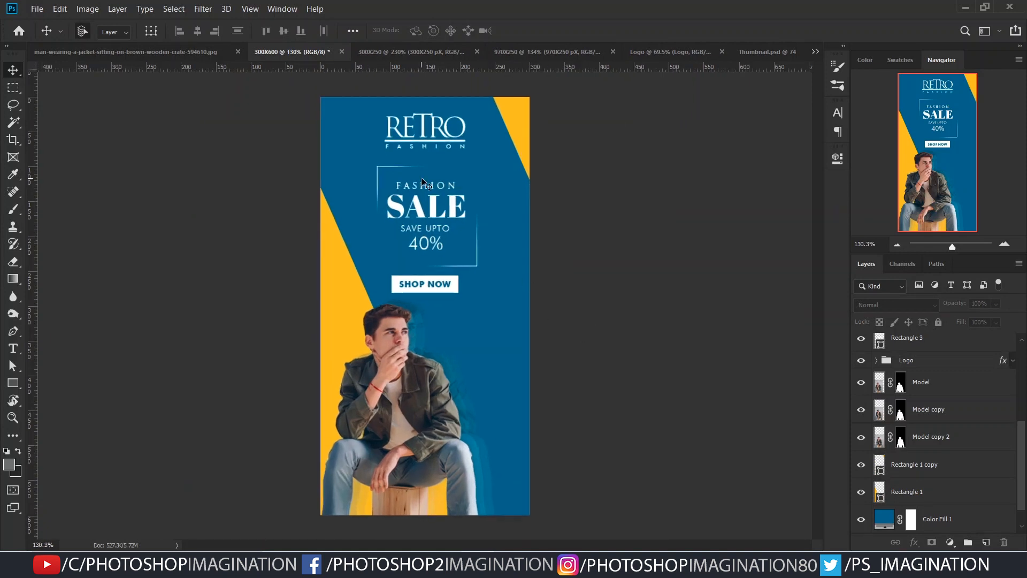
# Delete the placeholder text in the 300X250 document and copy the blue Color Fill 1 layer into it from the 300X600 banner.
pyautogui.click(406, 52)
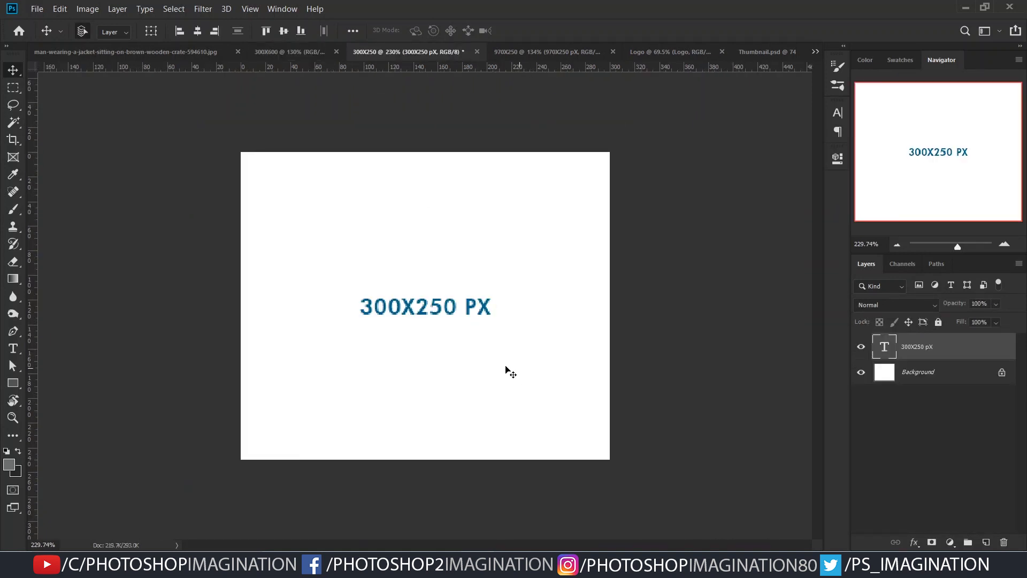
pyautogui.moveTo(996, 546); pyautogui.dragTo(1001, 543)
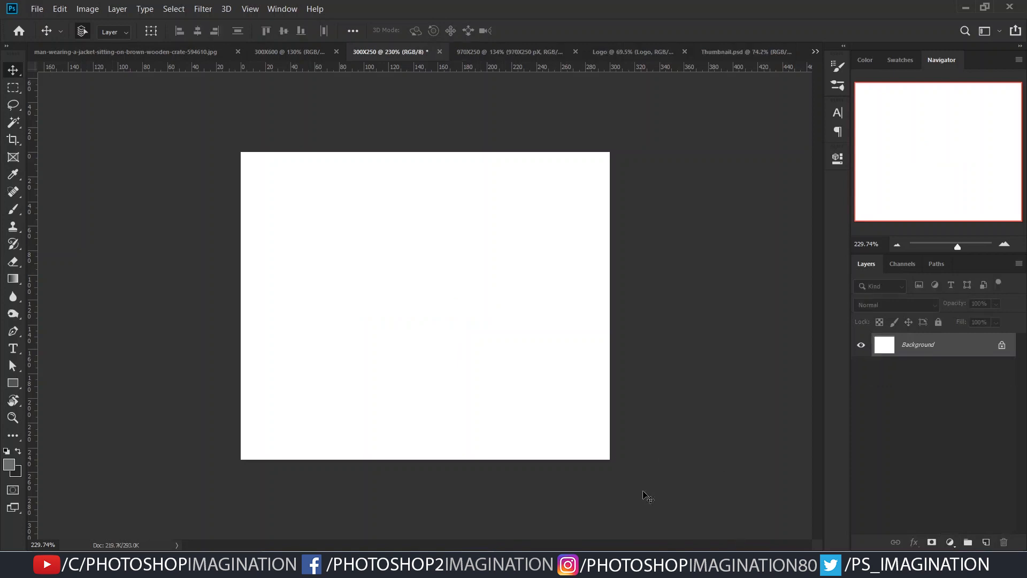
pyautogui.click(300, 52)
pyautogui.scroll(-1, 921, 395)
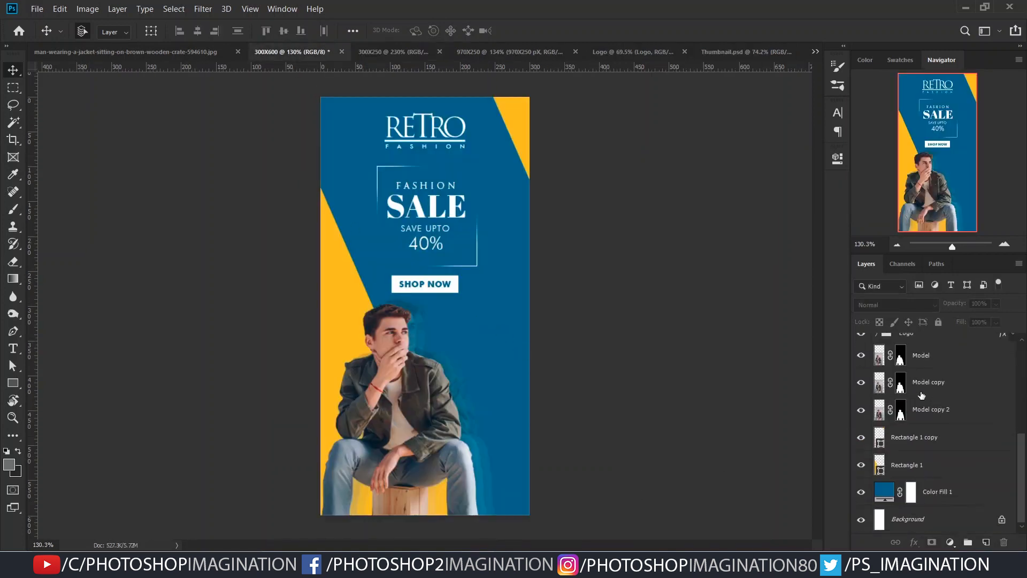
pyautogui.moveTo(924, 508); pyautogui.dragTo(505, 349)
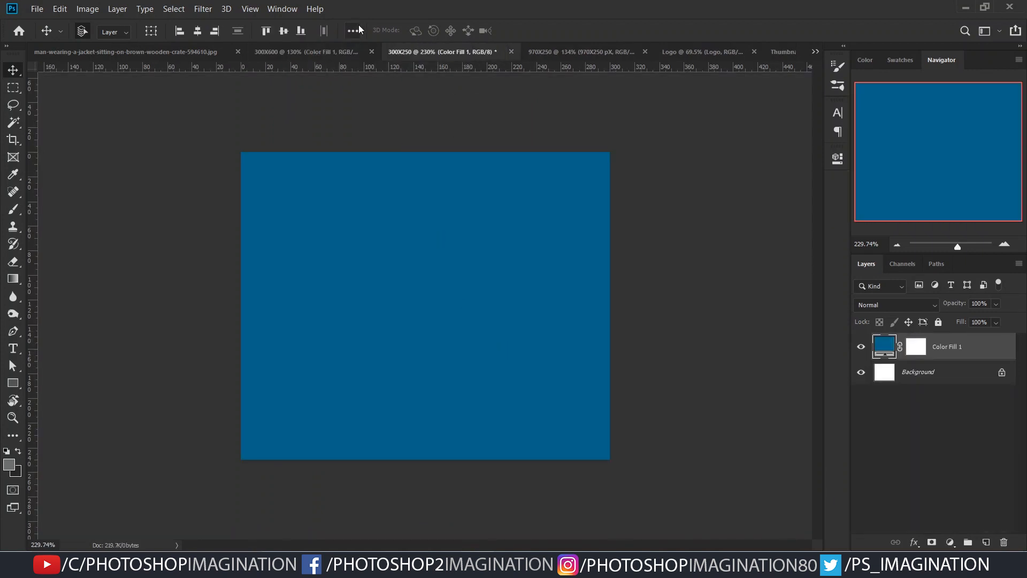
# Copy the Model, Model copy and Model copy 2 layers from the 300X600 banner into the 300X250 document.
pyautogui.scroll(-1, 938, 505)
pyautogui.click(915, 469)
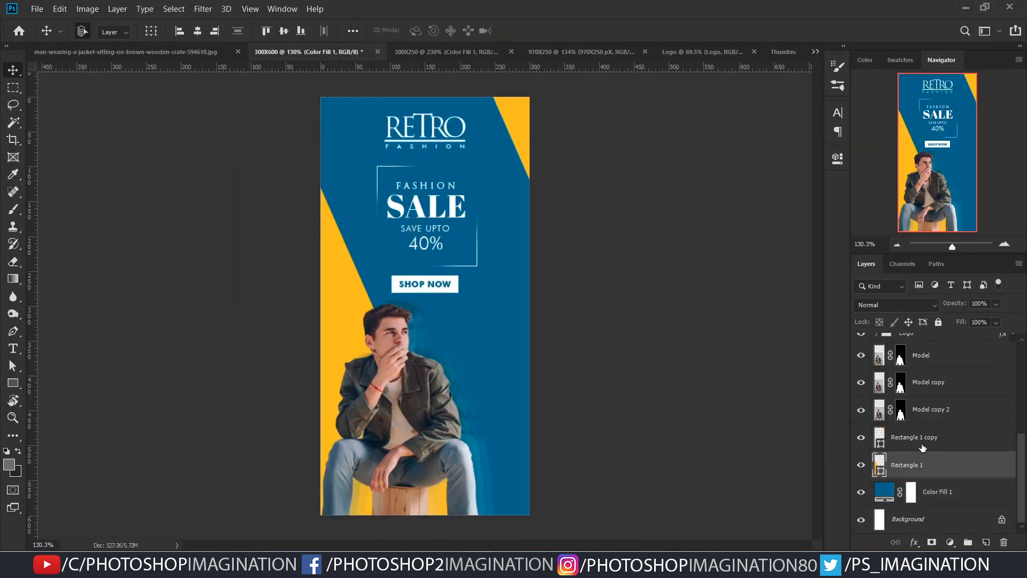
pyautogui.click(924, 443)
pyautogui.scroll(2, 927, 454)
pyautogui.click(939, 466)
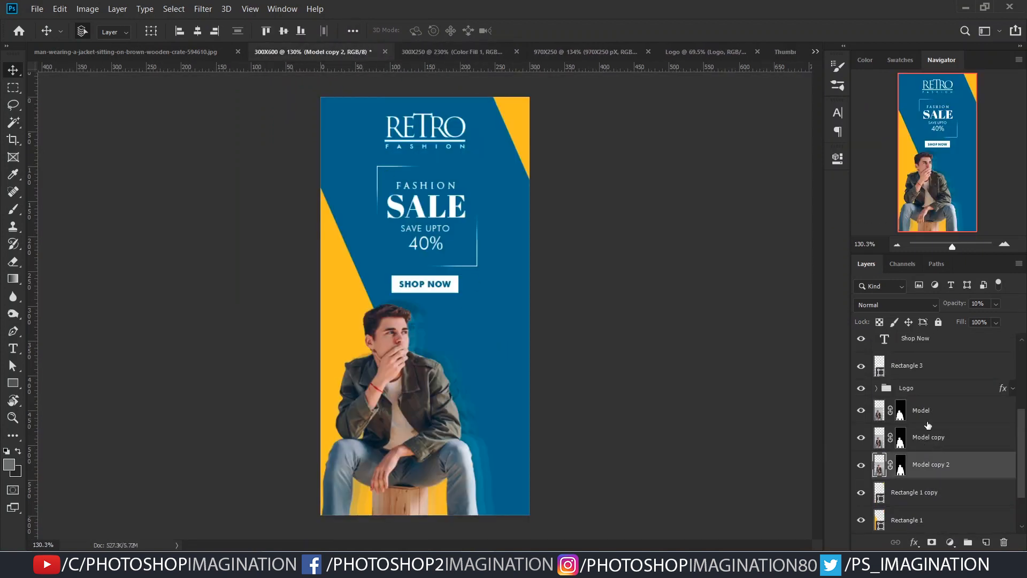
pyautogui.keyDown('shift'); pyautogui.click(934, 416); pyautogui.keyUp('shift')
pyautogui.moveTo(946, 425); pyautogui.dragTo(431, 319)
pyautogui.scroll(-2, 481, 385)
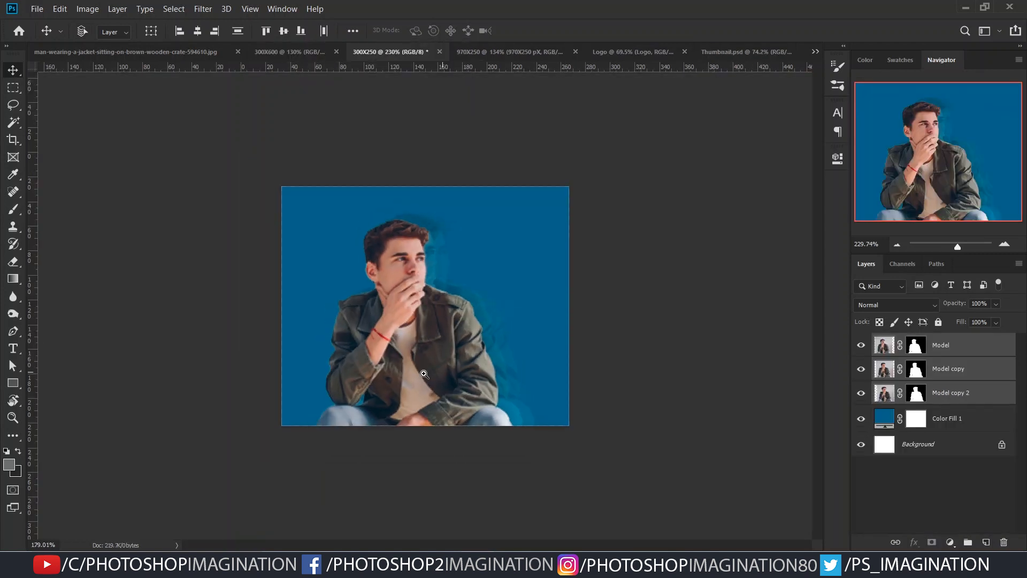
# Scale the three Model layers to about 65% and place the seated man at the lower-left edge of the 300X250 banner.
pyautogui.hotkey('ctrl', 't')
pyautogui.moveTo(556, 505); pyautogui.dragTo(470, 384)
pyautogui.moveTo(438, 320); pyautogui.dragTo(432, 378)
pyautogui.moveTo(454, 185); pyautogui.dragTo(450, 192)
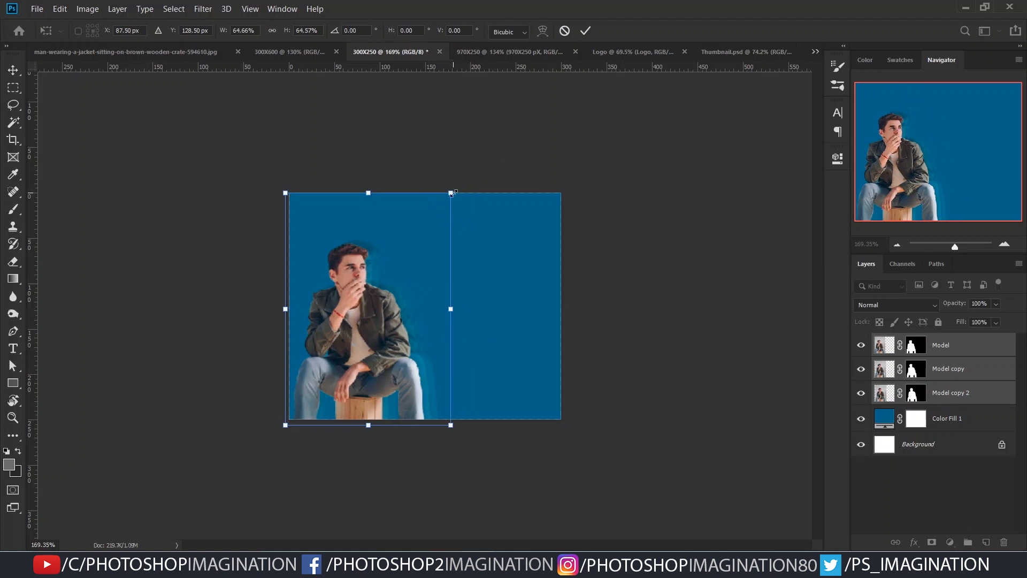
pyautogui.press('Return')
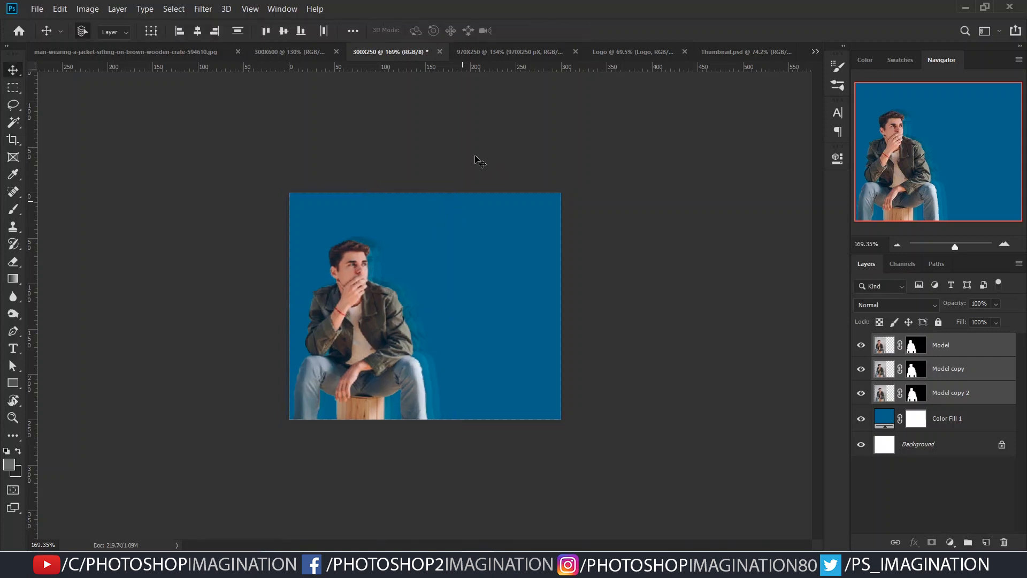
# Copy the yellow Rectangle 1 shape from the 300X600 banner into 300X250 and place it along the left edge, behind the man.
pyautogui.click(299, 52)
pyautogui.scroll(-3, 931, 474)
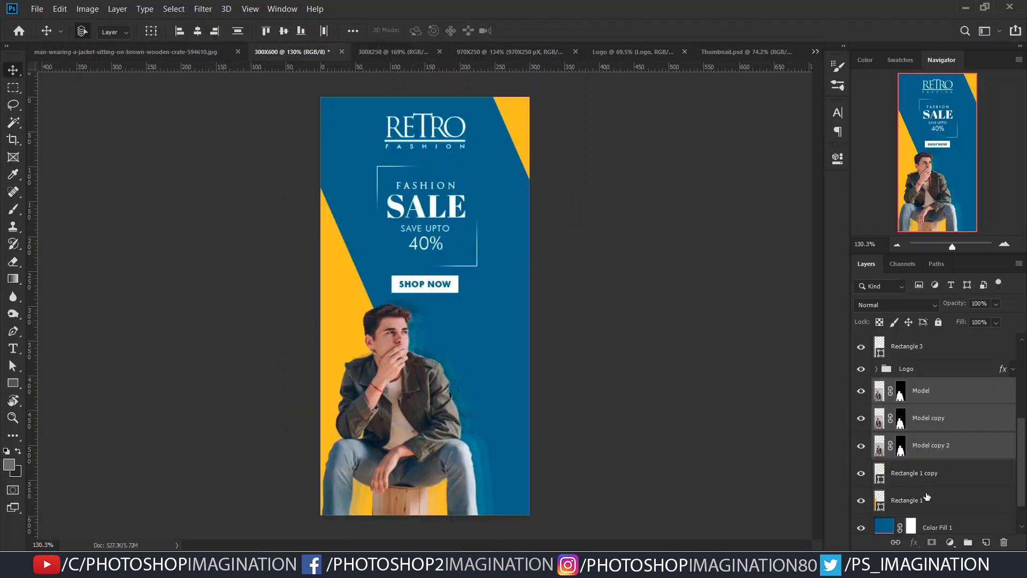
pyautogui.moveTo(927, 497); pyautogui.dragTo(541, 407)
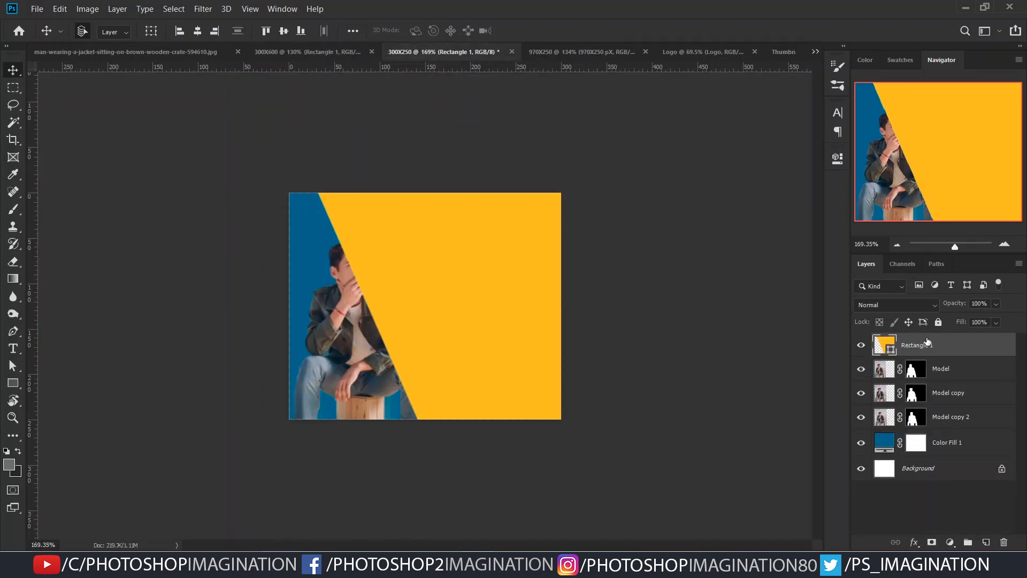
pyautogui.moveTo(927, 343); pyautogui.dragTo(929, 379)
pyautogui.moveTo(511, 347); pyautogui.dragTo(272, 361)
pyautogui.moveTo(927, 368); pyautogui.dragTo(904, 429)
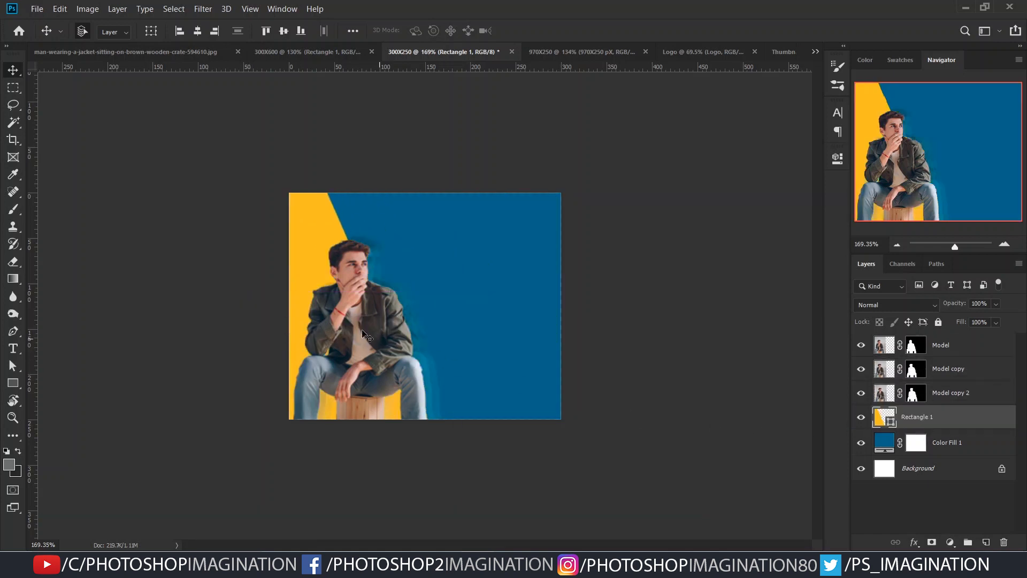
pyautogui.moveTo(305, 256); pyautogui.dragTo(299, 257)
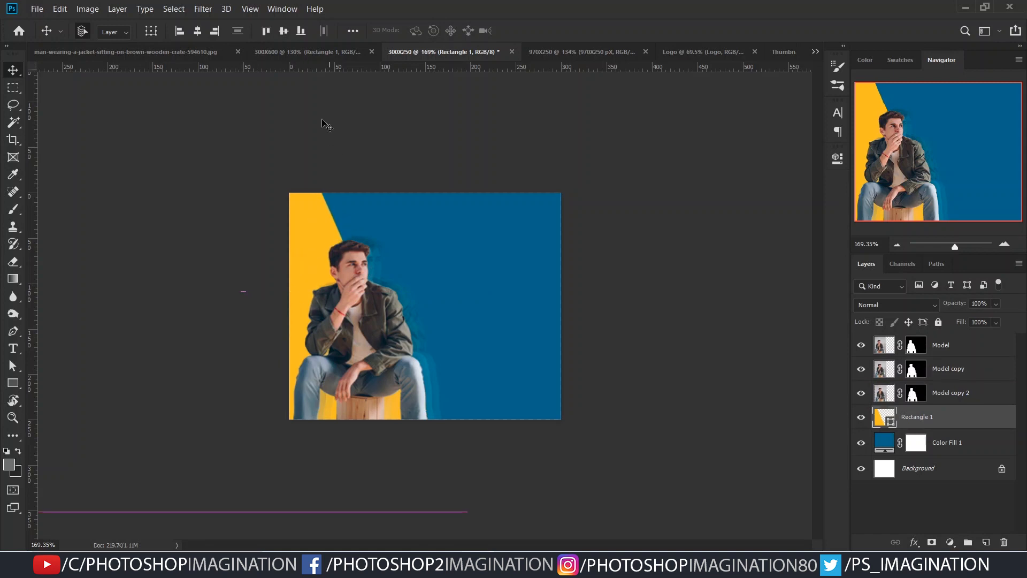
# Copy the Logo group from the 300X600 banner into 300X250, scaled to about 61% in the upper-right area.
pyautogui.click(315, 52)
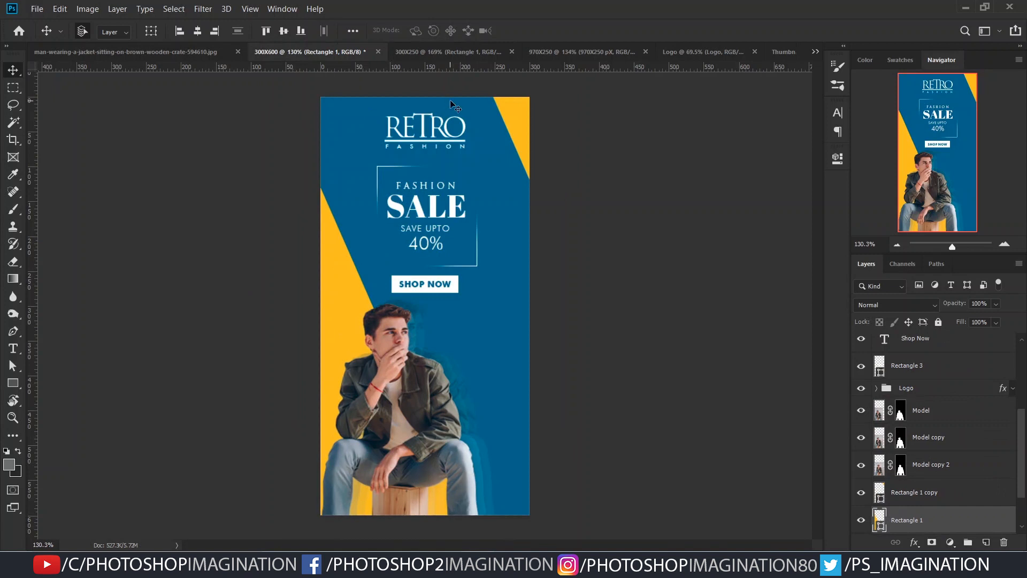
pyautogui.scroll(2, 912, 434)
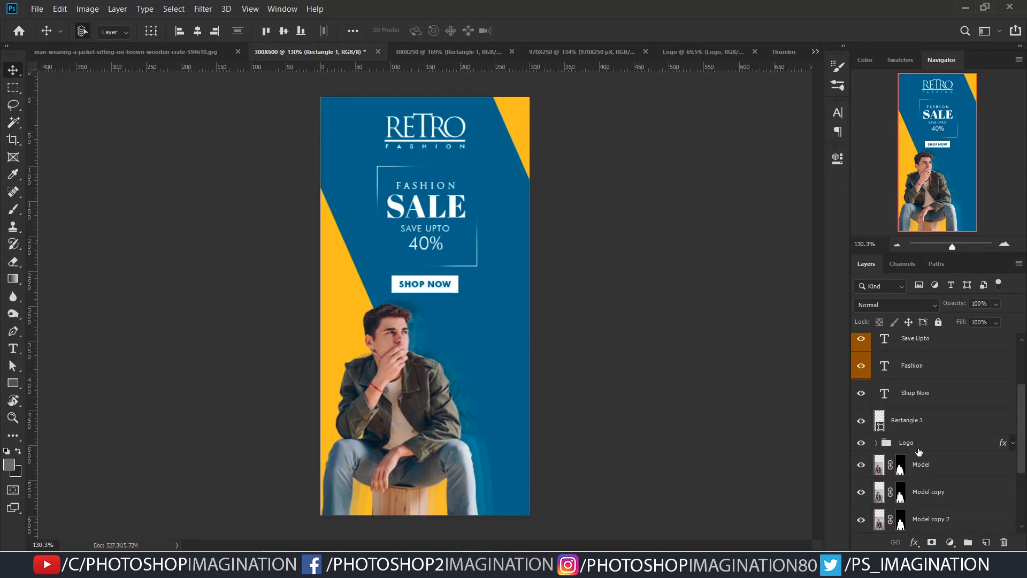
pyautogui.moveTo(920, 449); pyautogui.dragTo(493, 229)
pyautogui.hotkey('ctrl', 't')
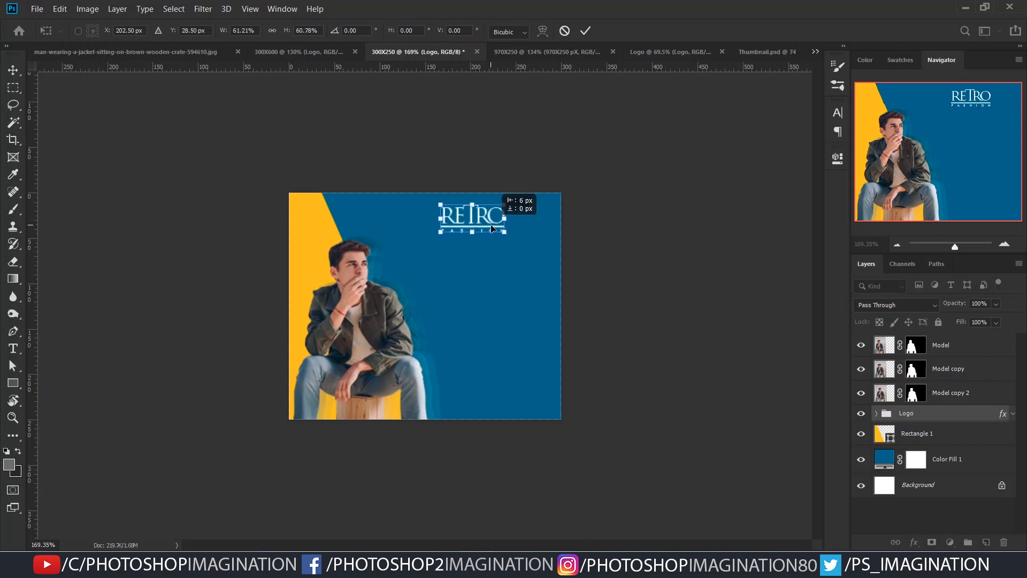
pyautogui.press('Return')
# Give the Rectangle 2 layer in the 300X600 document the orange colour label.
pyautogui.click(298, 51)
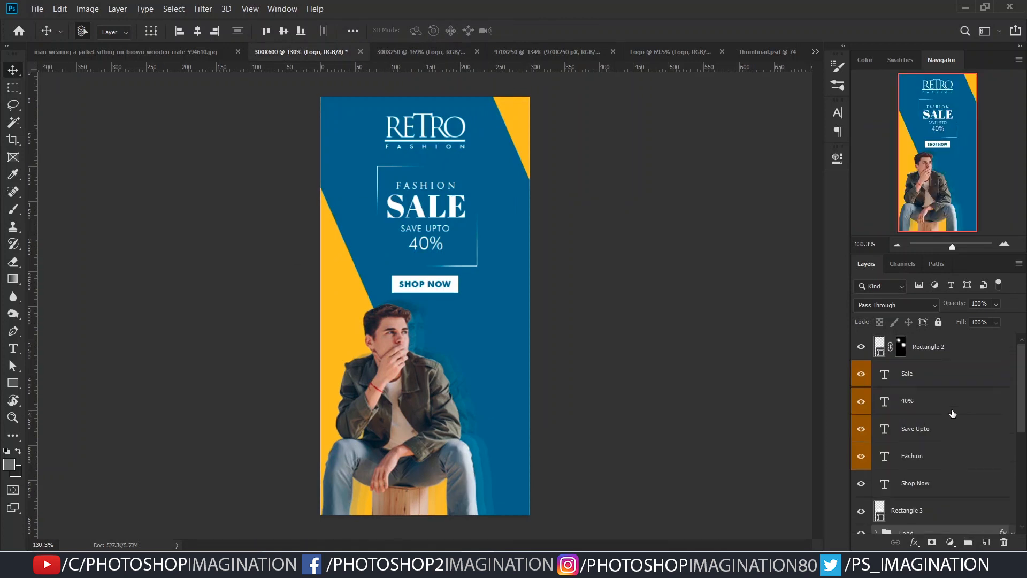
pyautogui.click(920, 462)
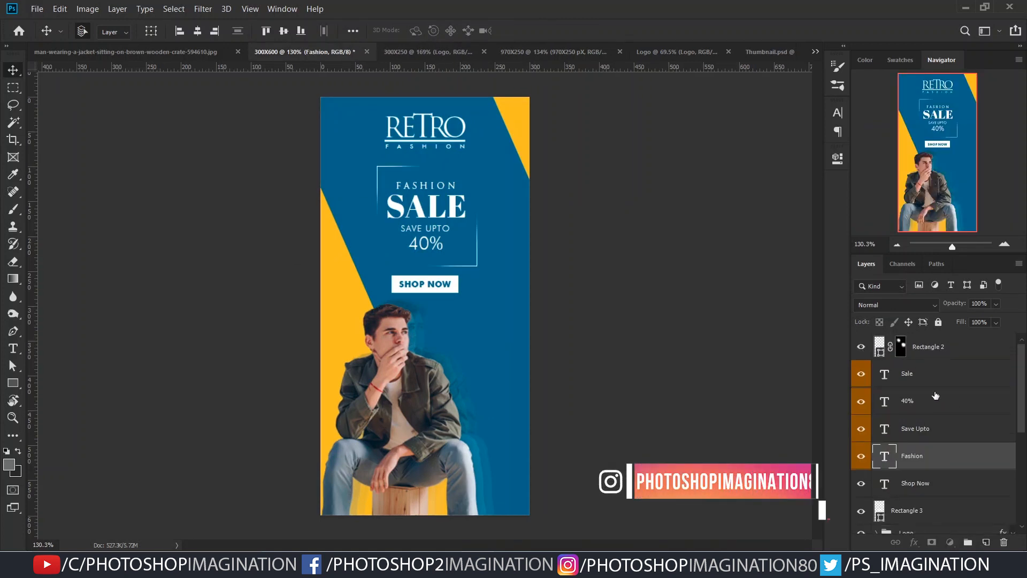
pyautogui.click(910, 347)
pyautogui.rightClick(861, 349)
pyautogui.click(891, 411)
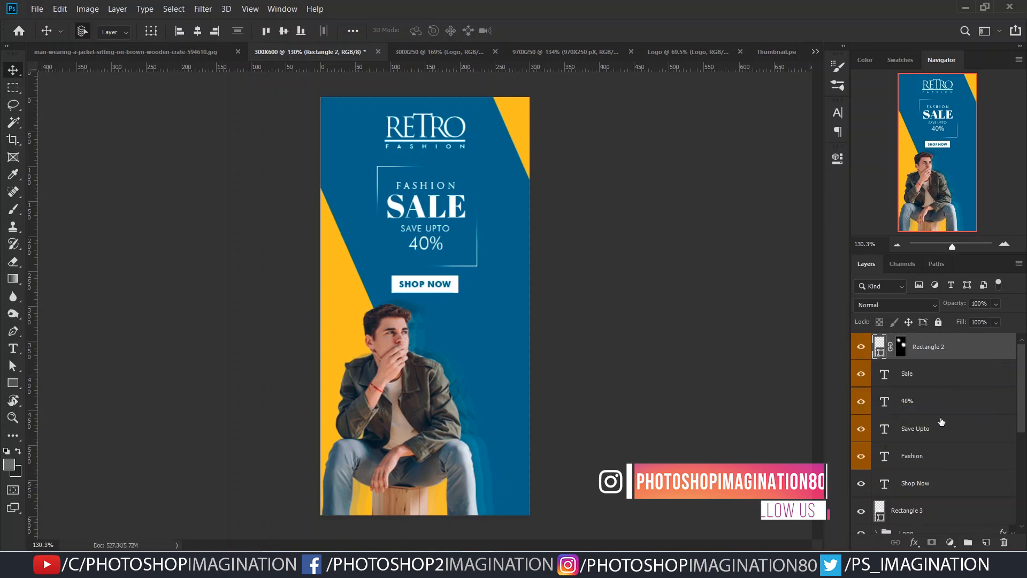
# Group the Rectangle 2, Sale, 40%, Save Upto and Fashion layers and name the group Sale.
pyautogui.keyDown('shift'); pyautogui.click(931, 460); pyautogui.keyUp('shift')
pyautogui.hotkey('ctrl', 'g')
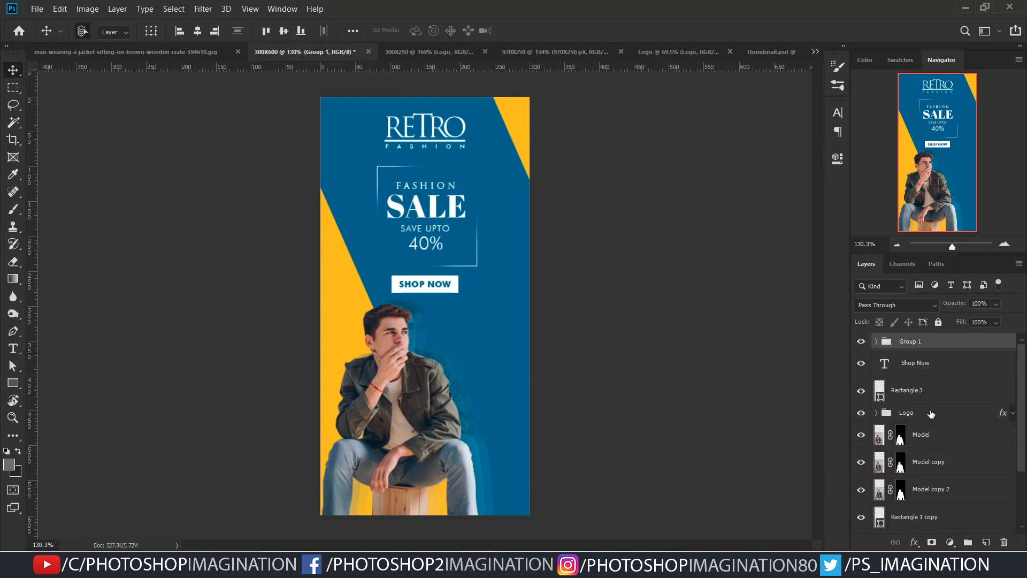
pyautogui.write('Sale')
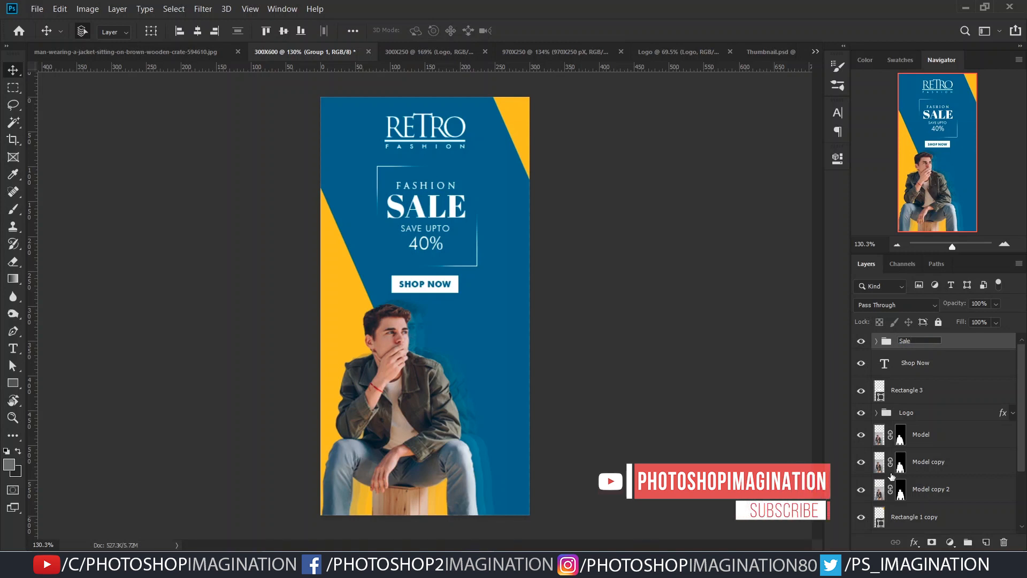
pyautogui.press('Return')
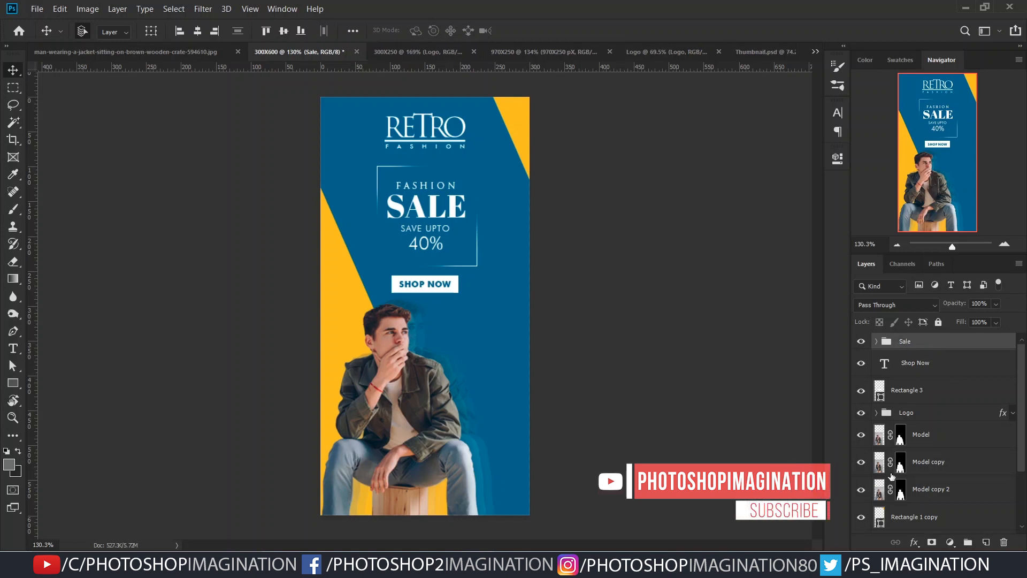
# Copy the Sale group into the 300X250 banner, scale it down and place it beneath the logo.
pyautogui.moveTo(931, 341); pyautogui.dragTo(509, 327)
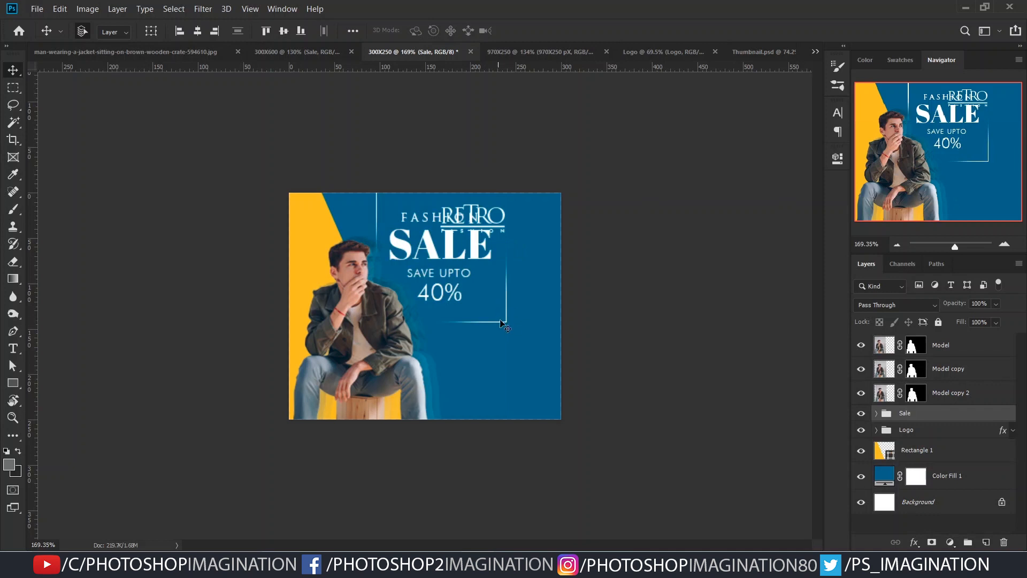
pyautogui.hotkey('ctrl', 't')
pyautogui.moveTo(466, 275); pyautogui.dragTo(498, 333)
pyautogui.moveTo(536, 377)
pyautogui.mouseDown()
pyautogui.moveTo(514, 342)
pyautogui.moveTo(527, 360)
pyautogui.mouseUp()
pyautogui.press('Return')
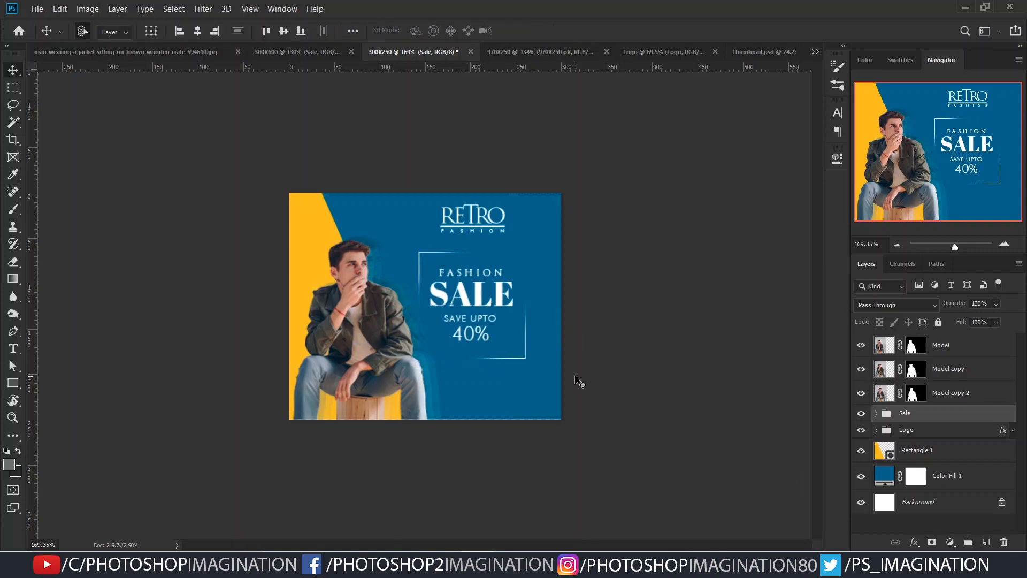
# Group the Shop Now text and Rectangle 3 layers in the 300X600 document and name the group Shop Now.
pyautogui.click(281, 51)
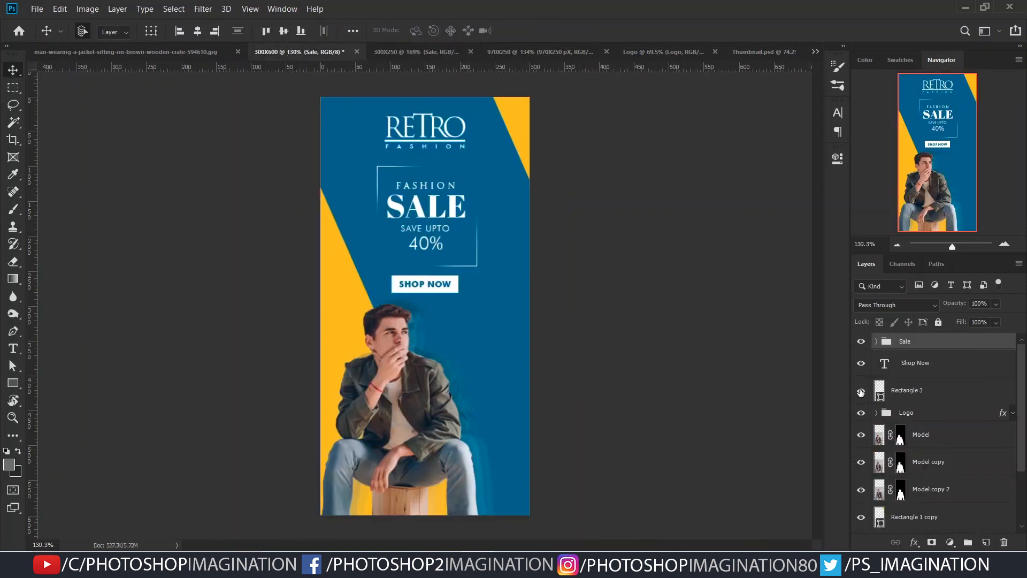
pyautogui.click(932, 364)
pyautogui.keyDown('shift'); pyautogui.click(941, 384); pyautogui.keyUp('shift')
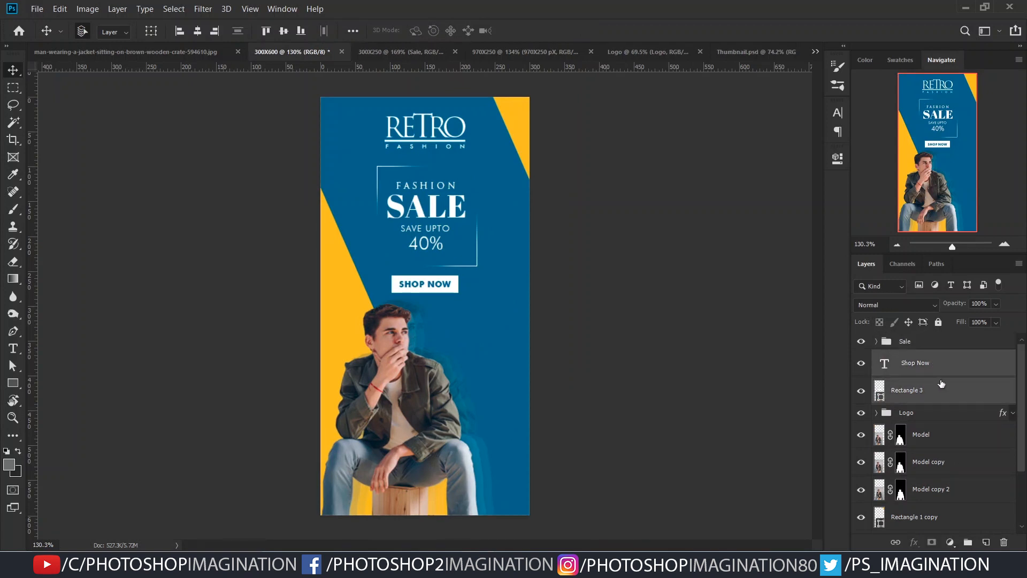
pyautogui.hotkey('ctrl', 'g')
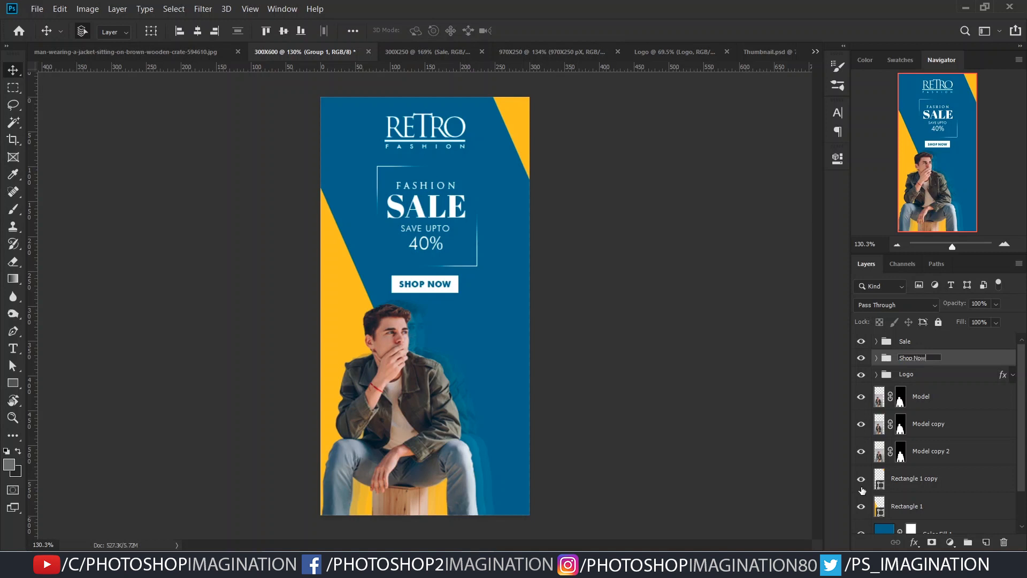
pyautogui.write('Shop Now')
pyautogui.press('Return')
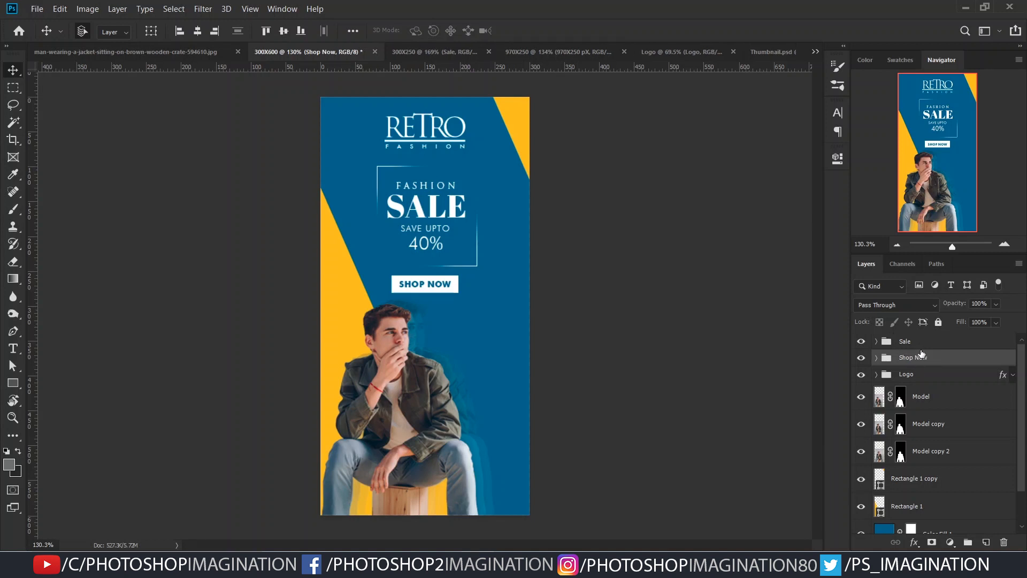
# Copy the Shop Now group into the 300X250 banner, scale it down and place it below the sale text frame.
pyautogui.moveTo(921, 353); pyautogui.dragTo(495, 389)
pyautogui.hotkey('ctrl', 't')
pyautogui.press('Return')
pyautogui.hotkey('ctrl', 't')
pyautogui.press('Return')
pyautogui.scroll(-2, 534, 434)
pyautogui.scroll(1, 535, 438)
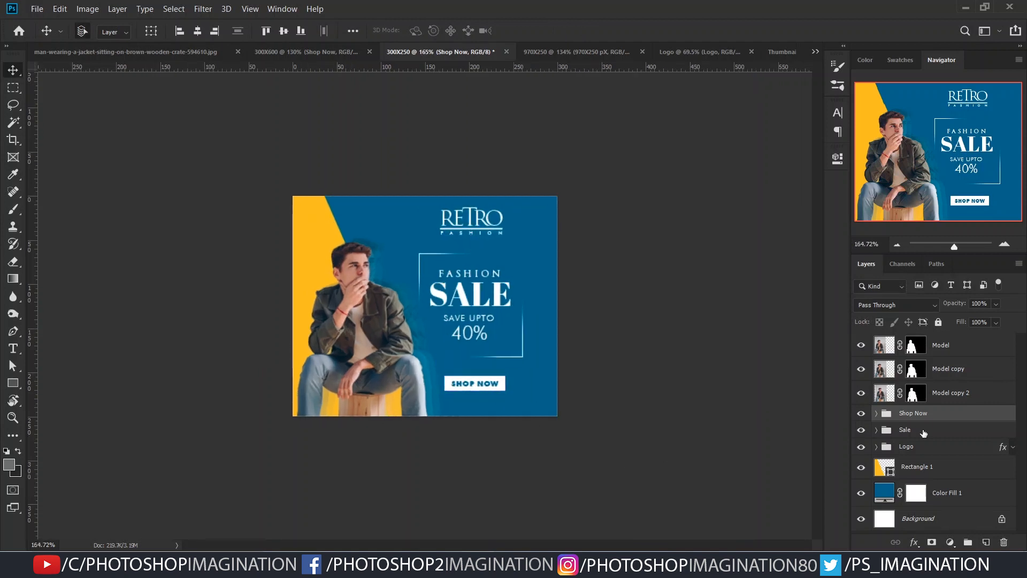
# Align the Shop Now, Sale and Logo groups on their horizontal centres, relative to the selection.
pyautogui.keyDown('ctrl'); pyautogui.click(949, 434); pyautogui.keyUp('ctrl')
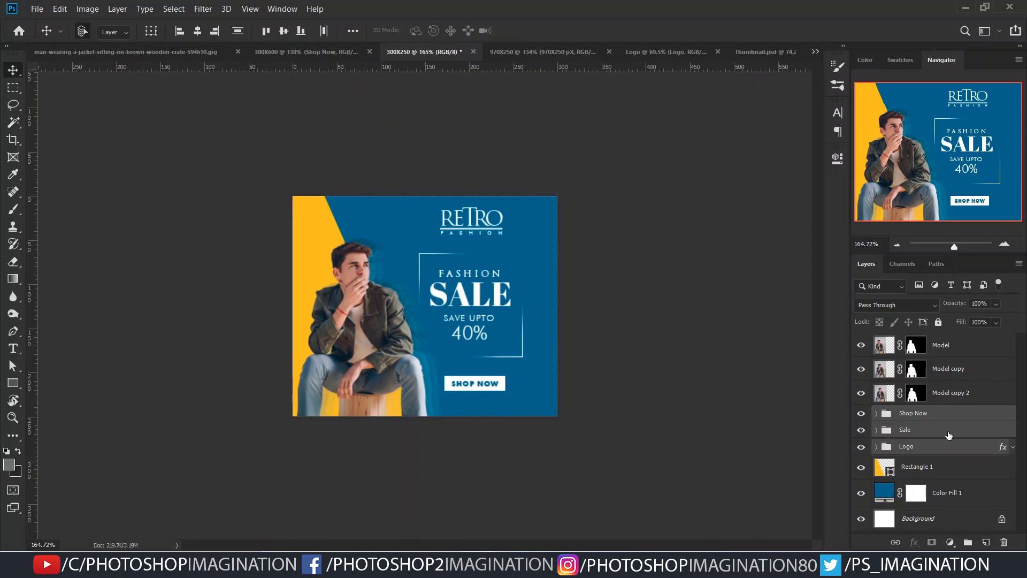
pyautogui.click(352, 31)
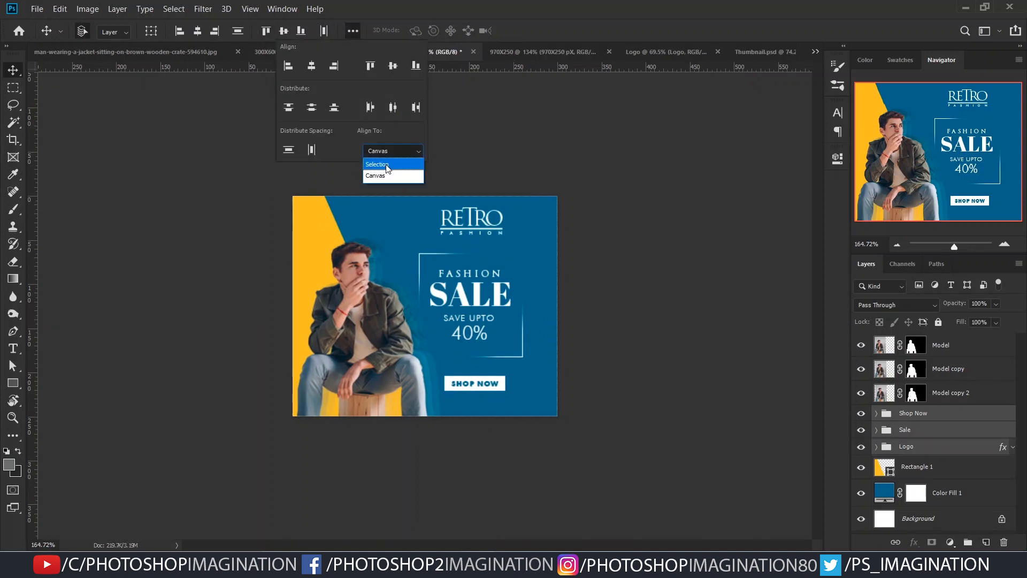
pyautogui.click(387, 165)
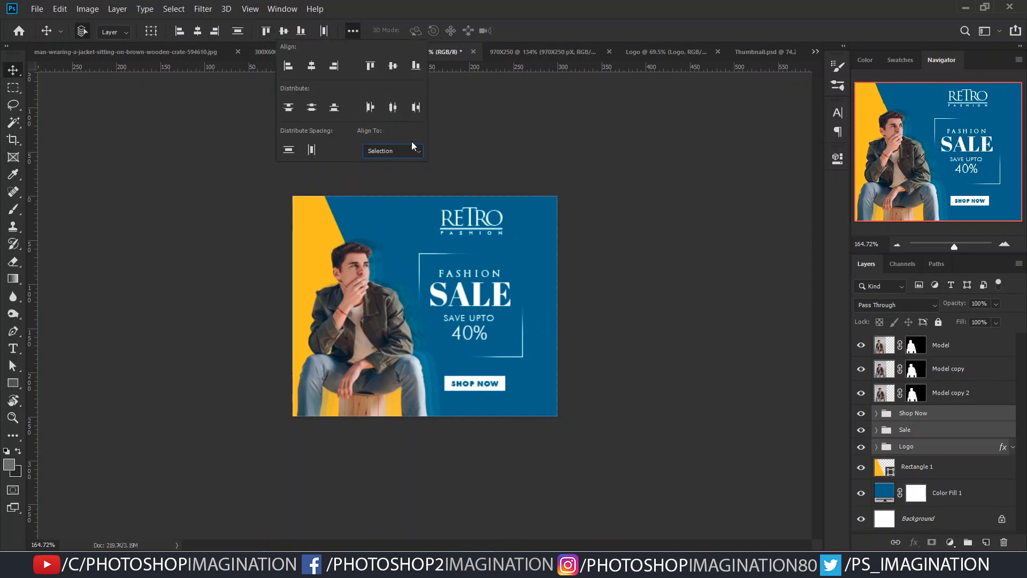
pyautogui.click(348, 31)
pyautogui.scroll(-1, 520, 371)
pyautogui.moveTo(520, 370); pyautogui.dragTo(523, 369)
pyautogui.keyDown('ctrl'); pyautogui.click(622, 343); pyautogui.keyUp('ctrl')
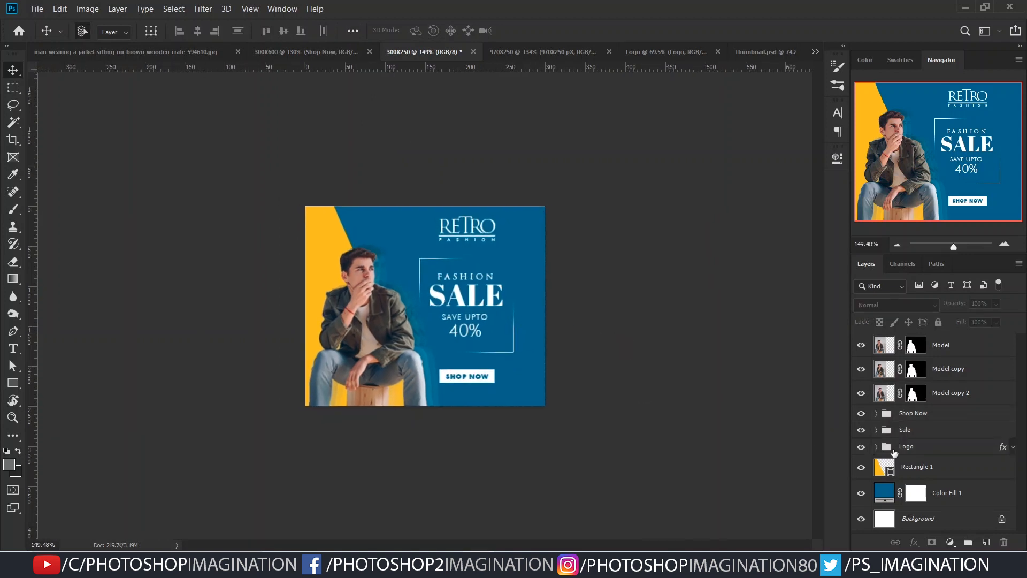
# Shift the Shop Now, Sale and Logo groups together slightly to the right, away from the man.
pyautogui.click(928, 419)
pyautogui.keyDown('shift'); pyautogui.click(921, 448); pyautogui.keyUp('shift')
pyautogui.moveTo(472, 300); pyautogui.dragTo(476, 300)
pyautogui.keyDown('ctrl'); pyautogui.click(651, 415); pyautogui.keyUp('ctrl')
pyautogui.moveTo(542, 379); pyautogui.dragTo(551, 378)
# Duplicate the yellow Rectangle 1 shape and place the copy across the upper-right corner of the 300X250 banner.
pyautogui.click(918, 469)
pyautogui.moveTo(301, 91); pyautogui.dragTo(751, 92)
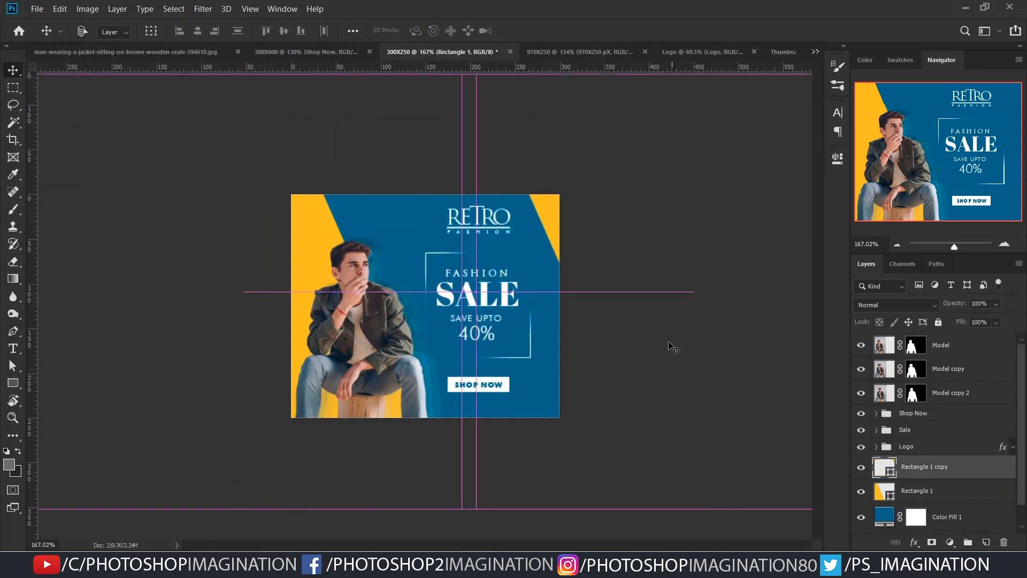
pyautogui.keyDown('ctrl'); pyautogui.click(670, 346); pyautogui.keyUp('ctrl')
pyautogui.moveTo(533, 366); pyautogui.dragTo(576, 394)
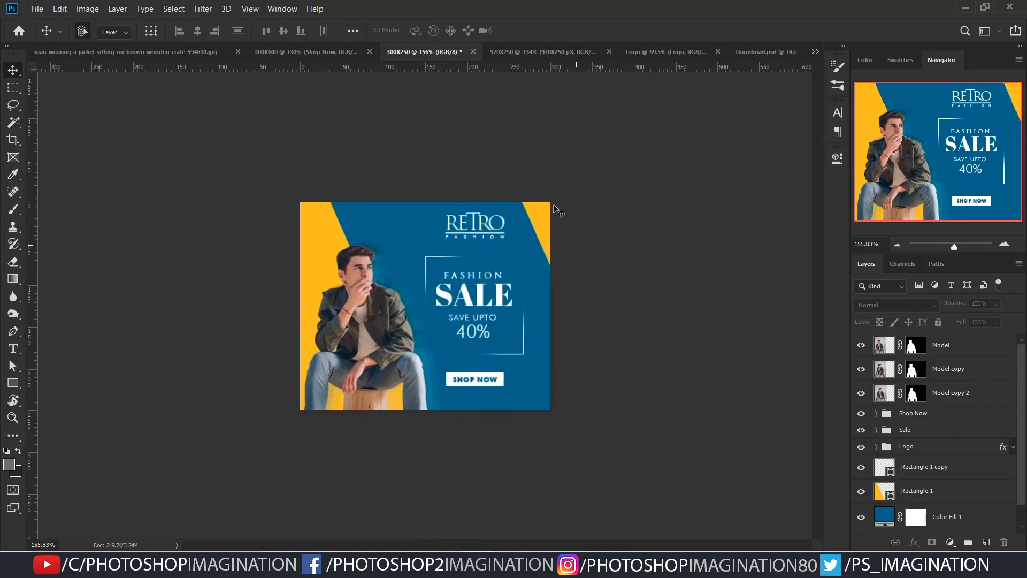
# Delete the placeholder text in the 970X250 document and copy the blue Color Fill 1 layer into it from the 300X600 banner.
pyautogui.click(516, 53)
pyautogui.moveTo(436, 362); pyautogui.dragTo(431, 366)
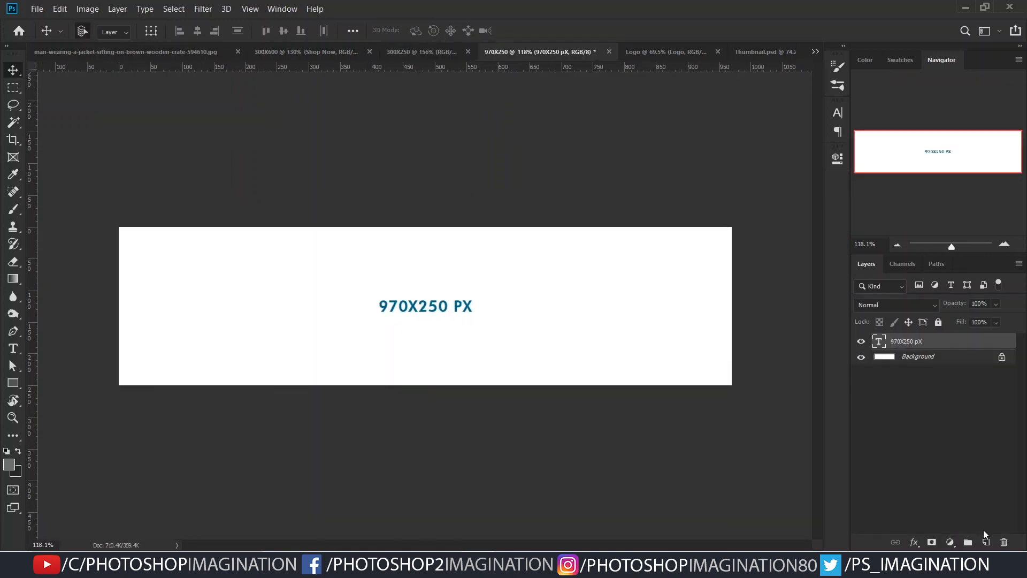
pyautogui.click(1004, 542)
pyautogui.click(405, 52)
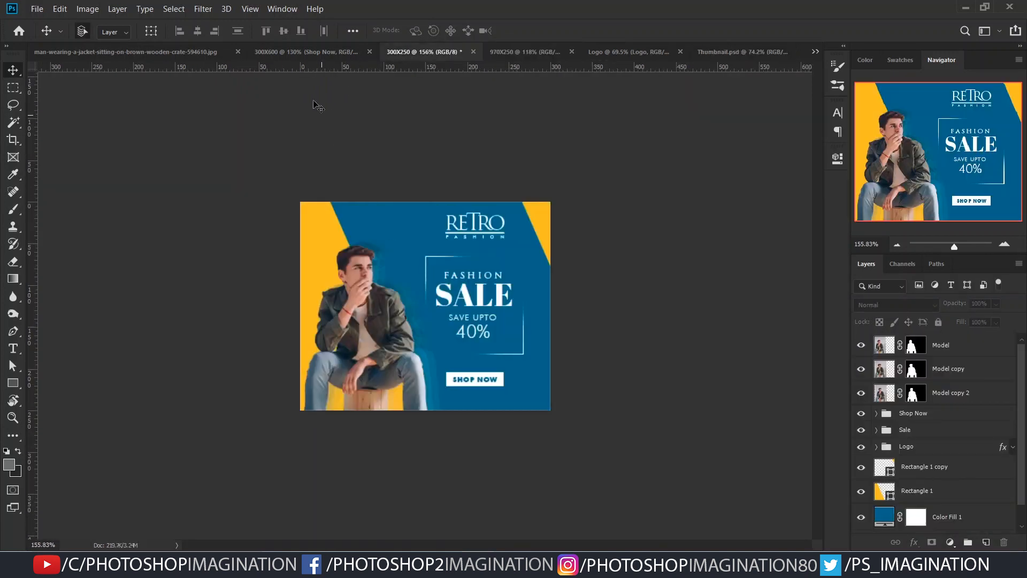
pyautogui.click(307, 52)
pyautogui.scroll(-2, 911, 492)
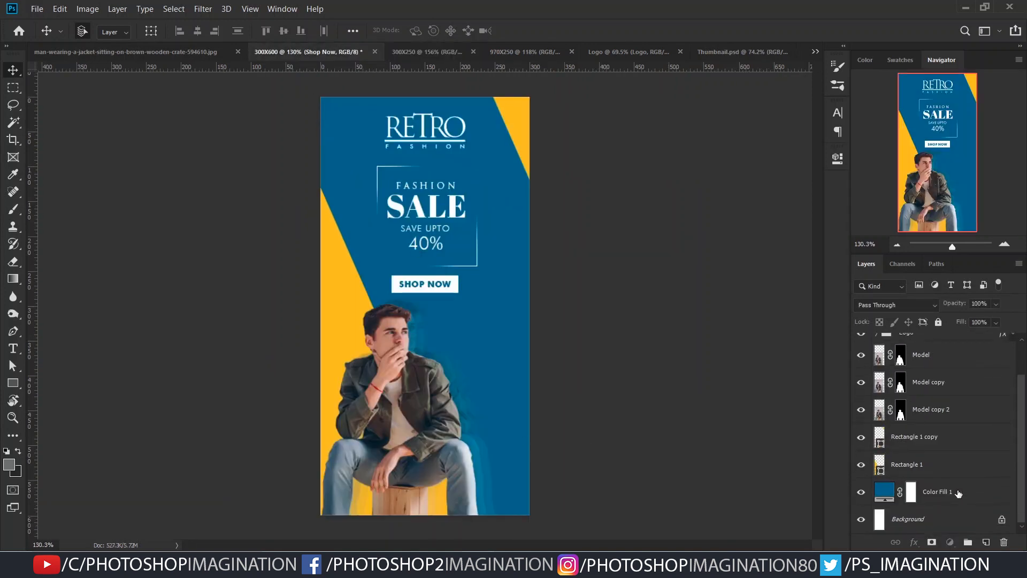
pyautogui.doubleClick(959, 493)
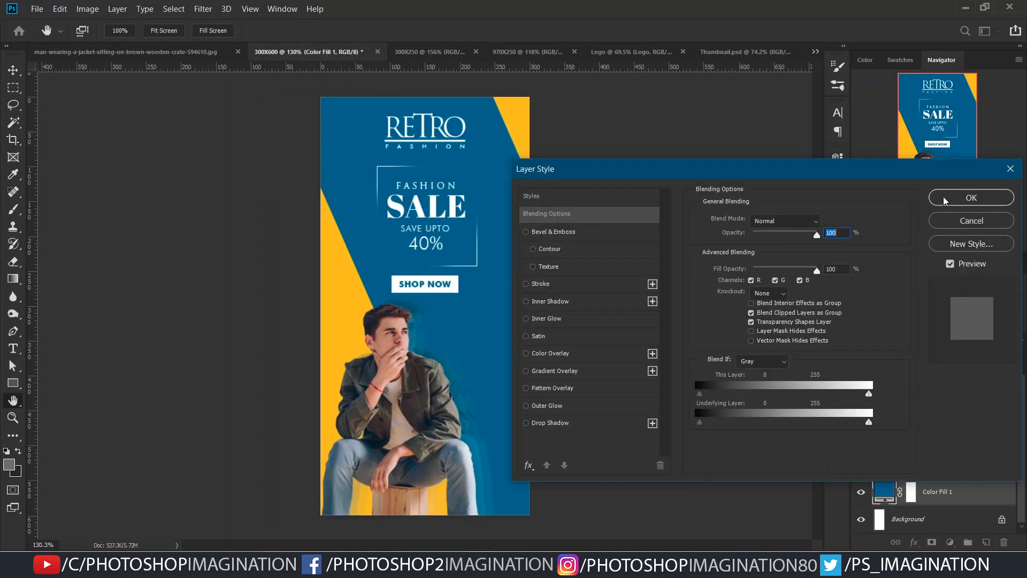
pyautogui.click(971, 198)
pyautogui.moveTo(941, 491); pyautogui.dragTo(539, 396)
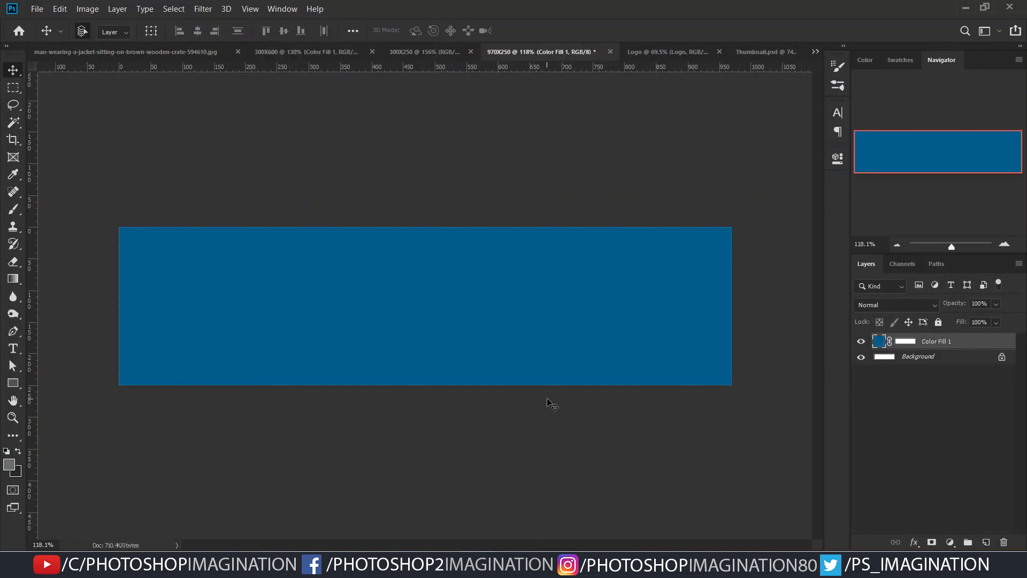
# Copy the Model, Model copy and Model copy 2 layers from the 300X600 banner into the 970X250 document.
pyautogui.click(316, 55)
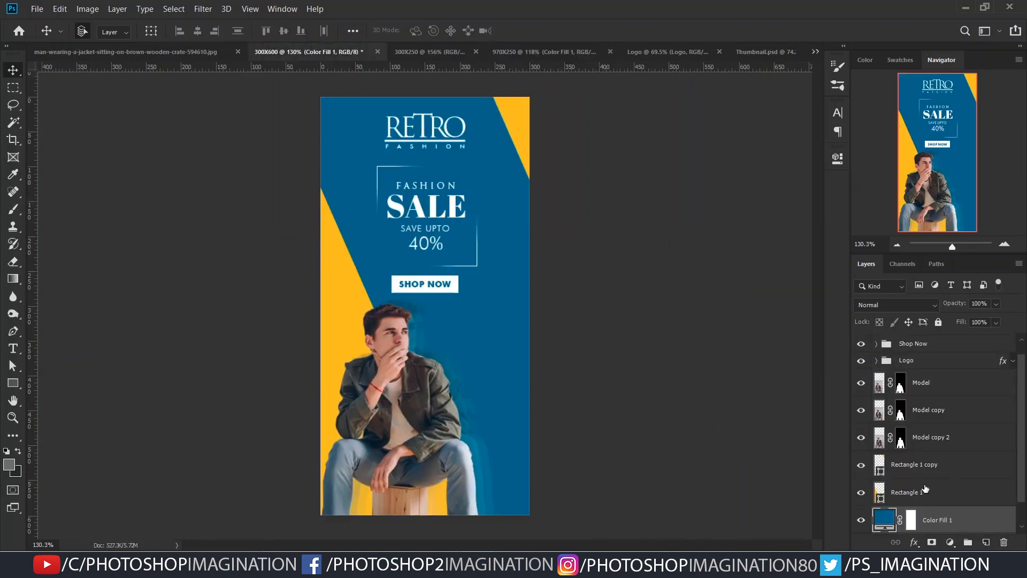
pyautogui.click(933, 440)
pyautogui.keyDown('shift'); pyautogui.click(928, 389); pyautogui.keyUp('shift')
pyautogui.moveTo(973, 448); pyautogui.dragTo(482, 415)
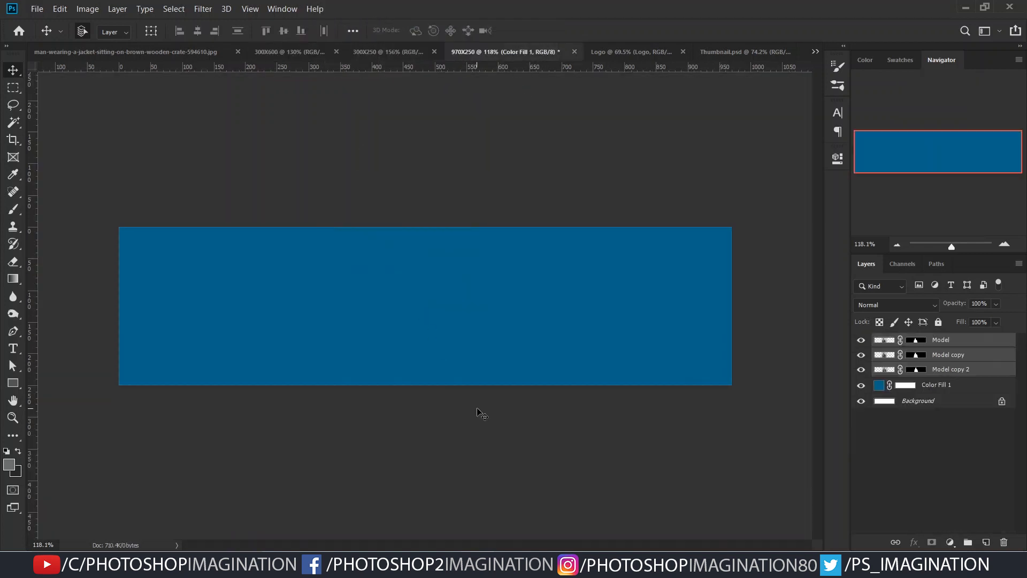
# Scale the three Model layers to about 80% and place the seated man left of centre in the 970X250 banner.
pyautogui.hotkey('ctrl', 't')
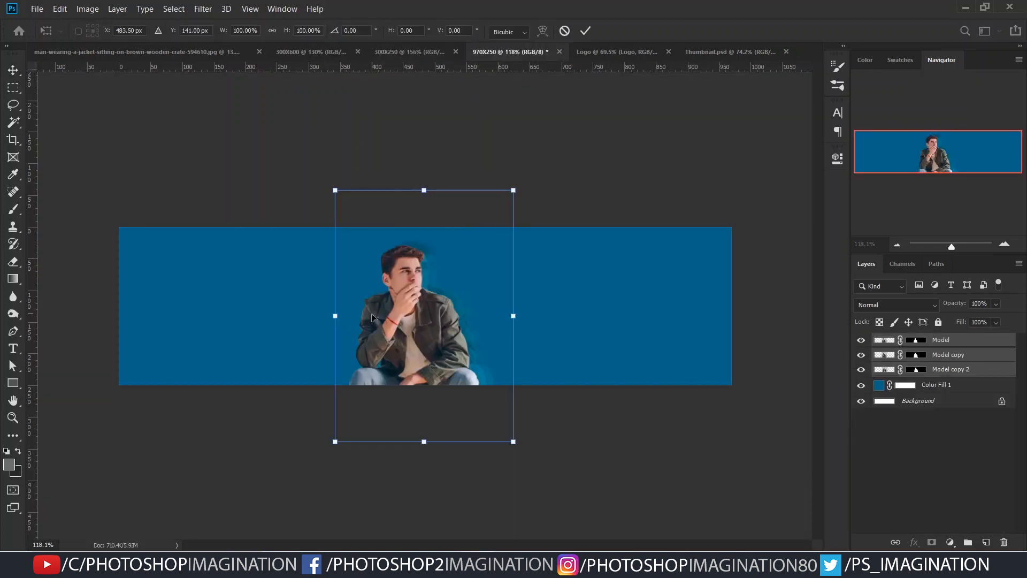
pyautogui.moveTo(405, 336); pyautogui.dragTo(320, 320)
pyautogui.moveTo(420, 174); pyautogui.dragTo(404, 201)
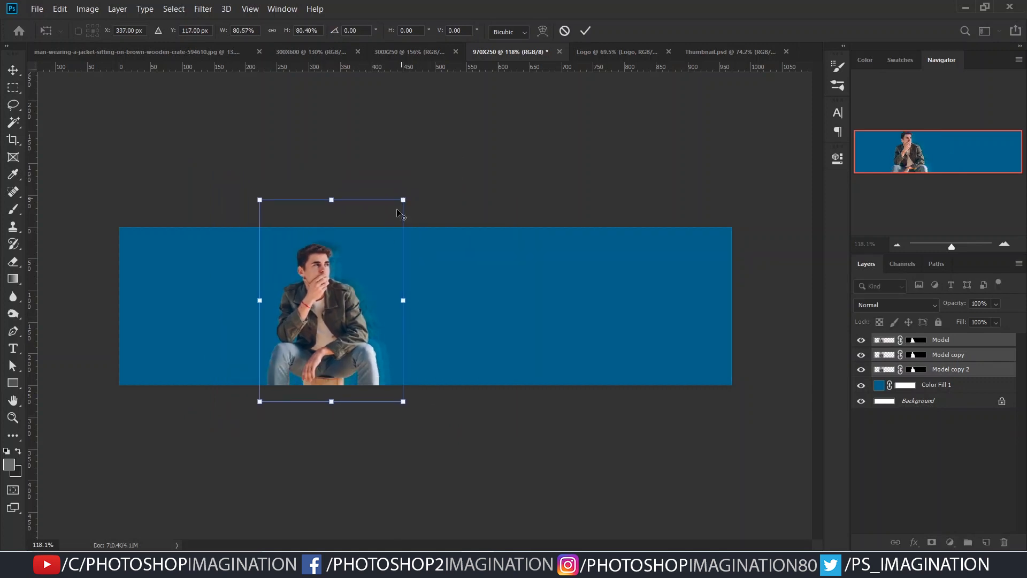
pyautogui.moveTo(343, 325); pyautogui.dragTo(344, 314)
pyautogui.press('Return')
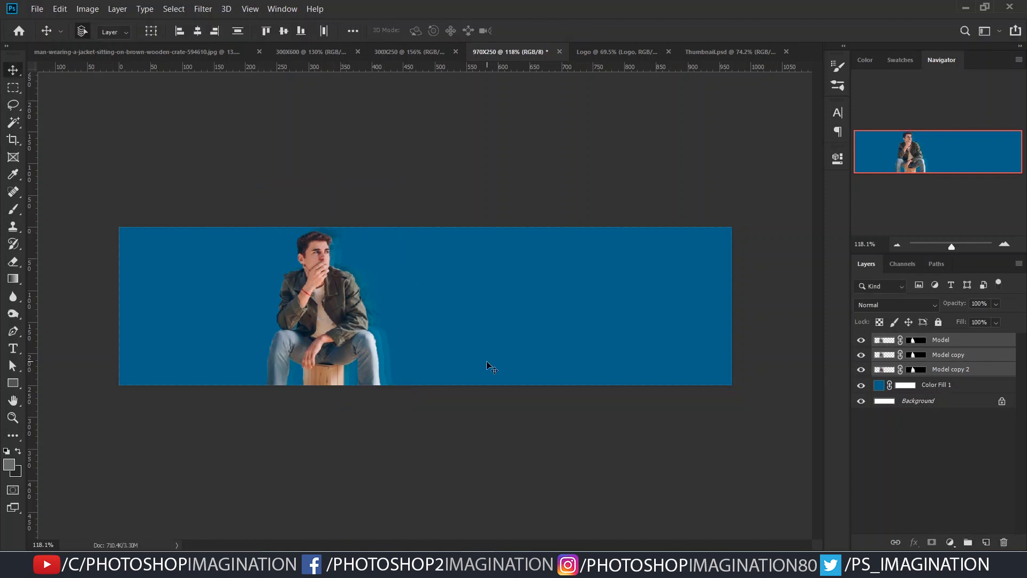
# Copy the yellow Rectangle 1 from the 300X600 banner into 970X250, scale it to about 62% and place it beneath the Model layers.
pyautogui.click(327, 56)
pyautogui.scroll(-2, 936, 428)
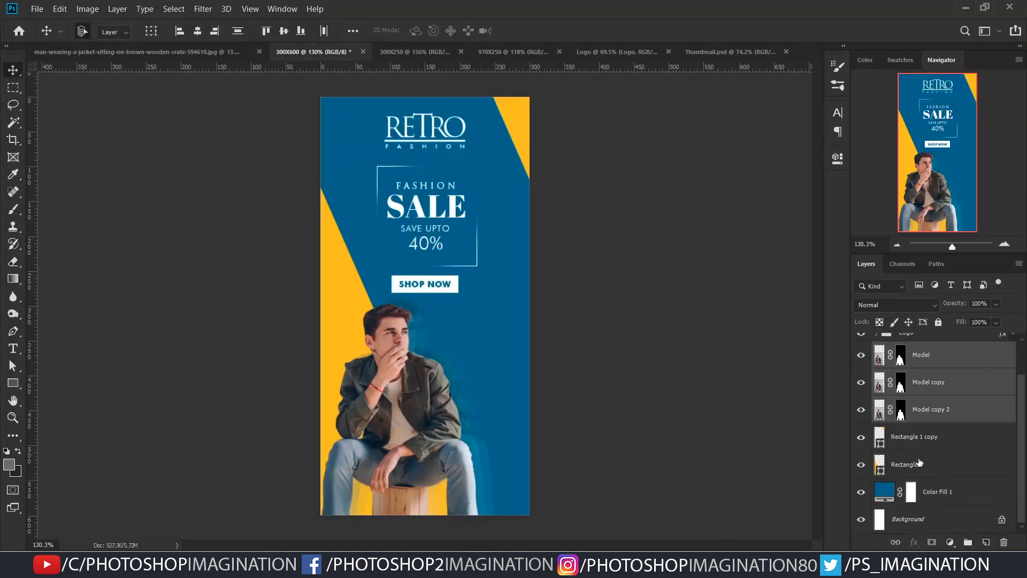
pyautogui.moveTo(937, 454); pyautogui.dragTo(344, 353)
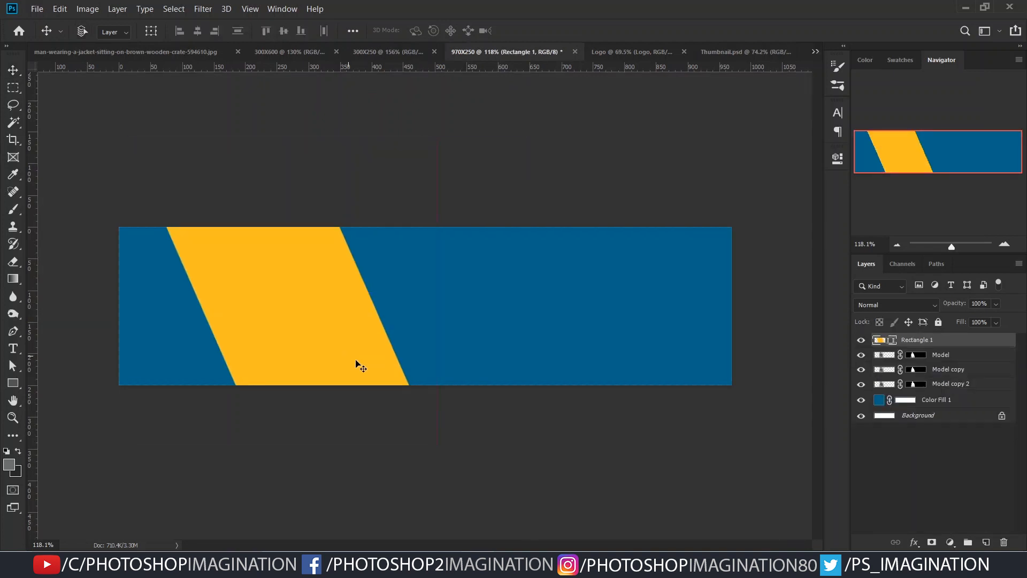
pyautogui.hotkey('ctrl', 't')
pyautogui.moveTo(435, 139); pyautogui.dragTo(375, 197)
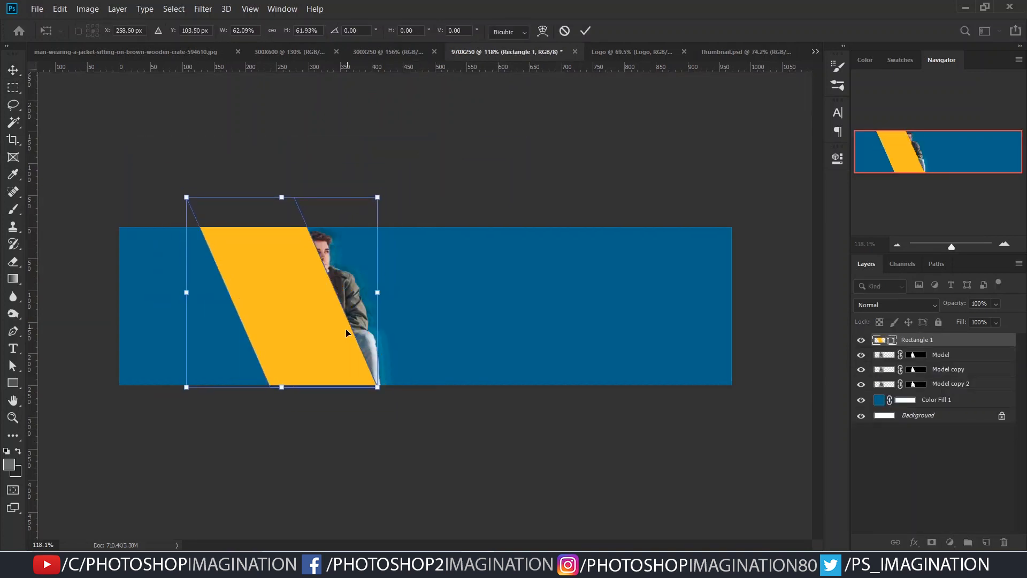
pyautogui.moveTo(334, 341); pyautogui.dragTo(348, 348)
pyautogui.press('Return')
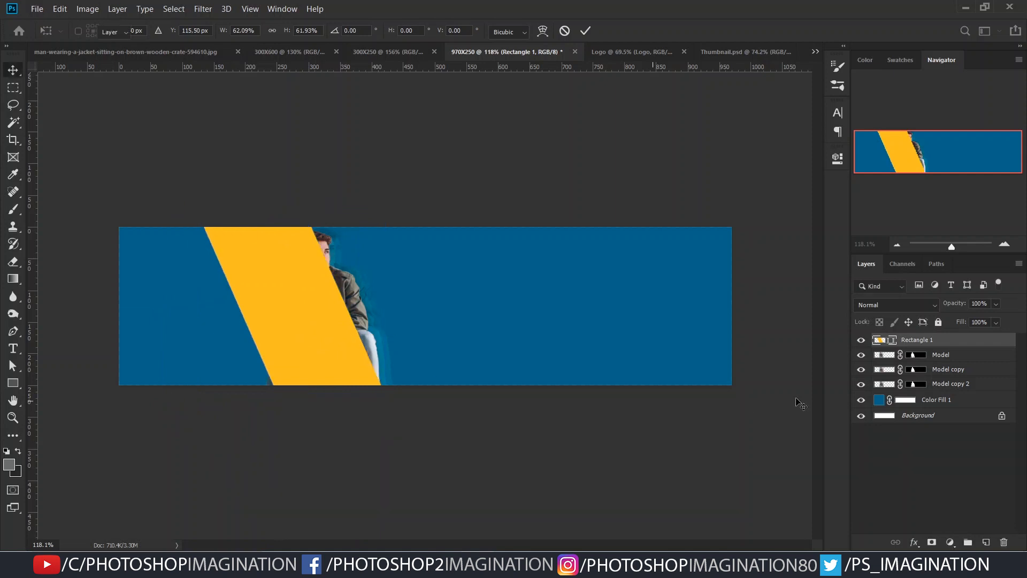
pyautogui.moveTo(936, 347); pyautogui.dragTo(885, 392)
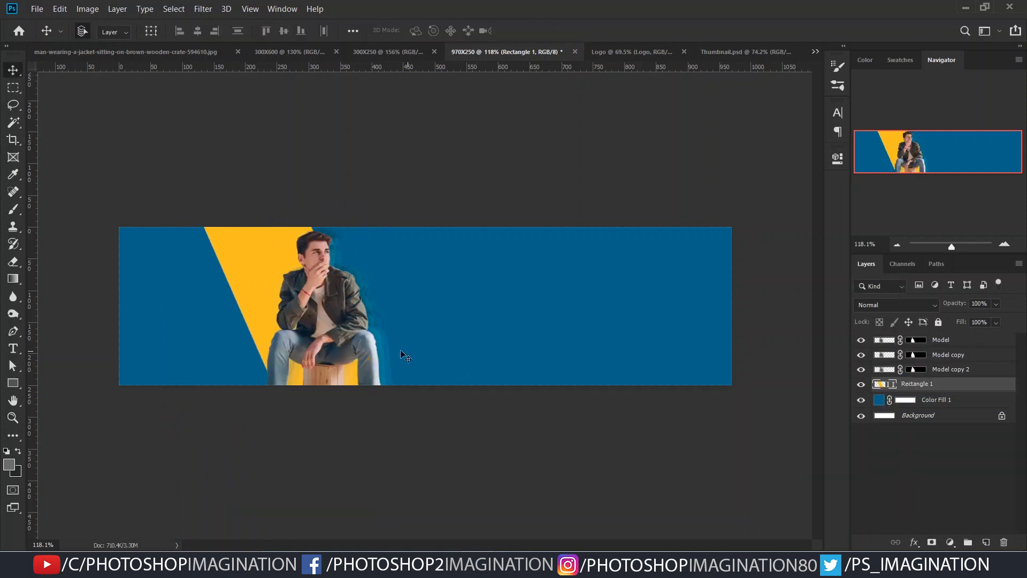
pyautogui.moveTo(271, 284); pyautogui.dragTo(255, 285)
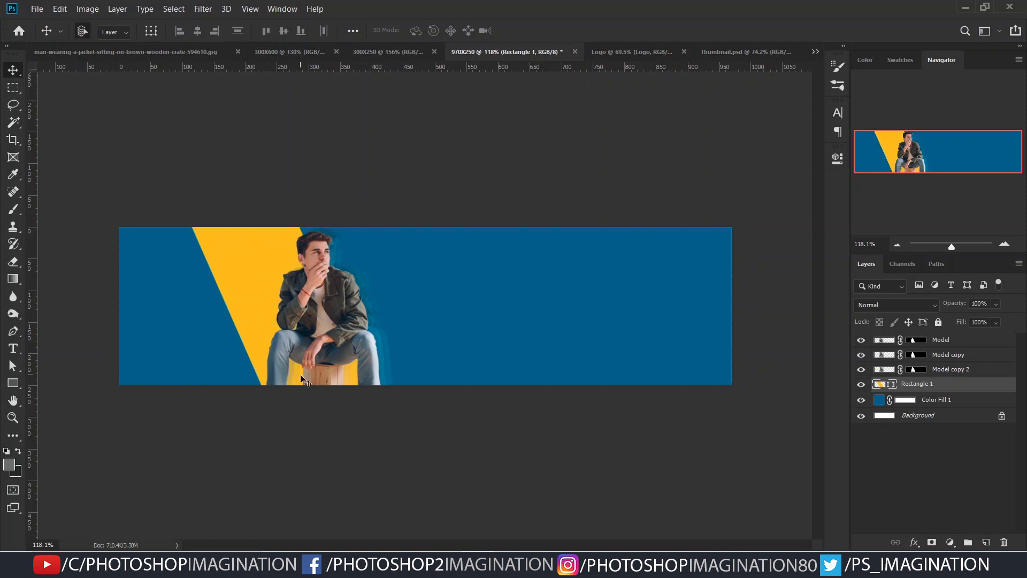
# Shrink Rectangle 1 slightly behind the man, and shift it together with the three Model layers a little to the right.
pyautogui.press('ctrl')
pyautogui.hotkey('ctrl', 't')
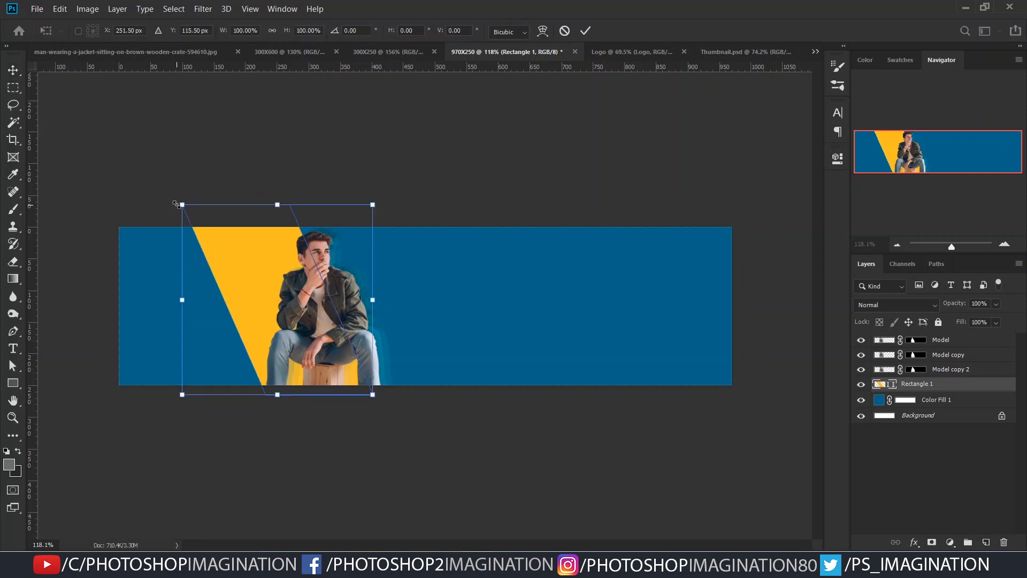
pyautogui.moveTo(175, 204); pyautogui.dragTo(196, 217)
pyautogui.moveTo(259, 264); pyautogui.dragTo(263, 263)
pyautogui.press('Return')
pyautogui.keyDown('shift'); pyautogui.click(928, 340); pyautogui.keyUp('shift')
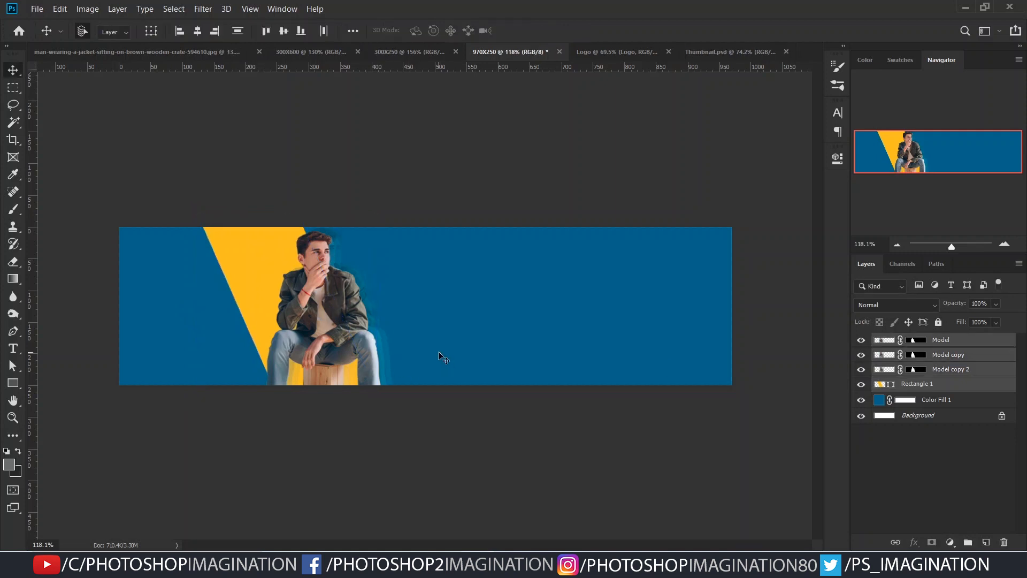
pyautogui.moveTo(329, 316); pyautogui.dragTo(342, 315)
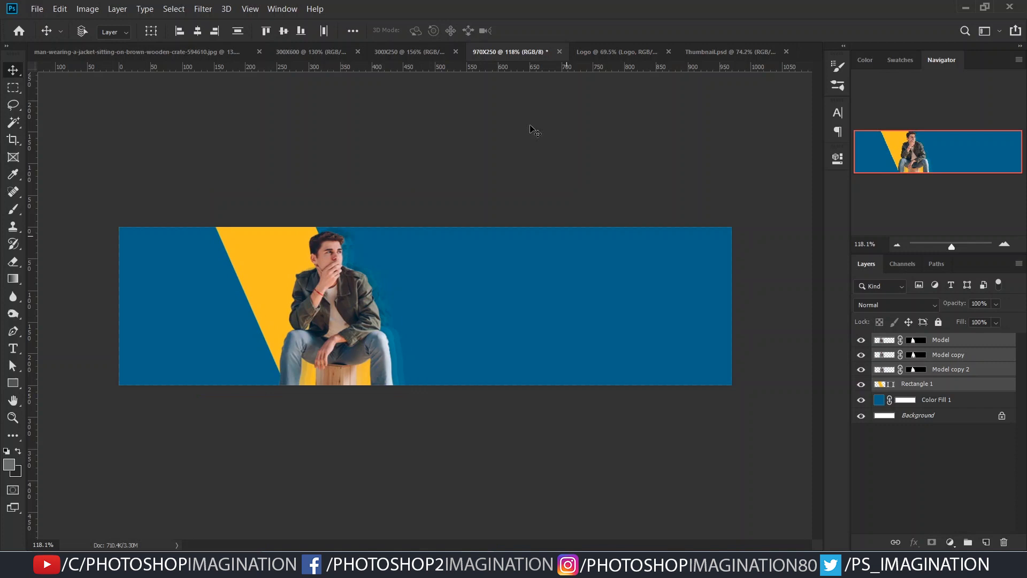
# Copy the Logo group from the 300X600 banner to the left of the yellow shape and centre it vertically on the canvas.
pyautogui.click(303, 53)
pyautogui.moveTo(928, 381); pyautogui.dragTo(191, 314)
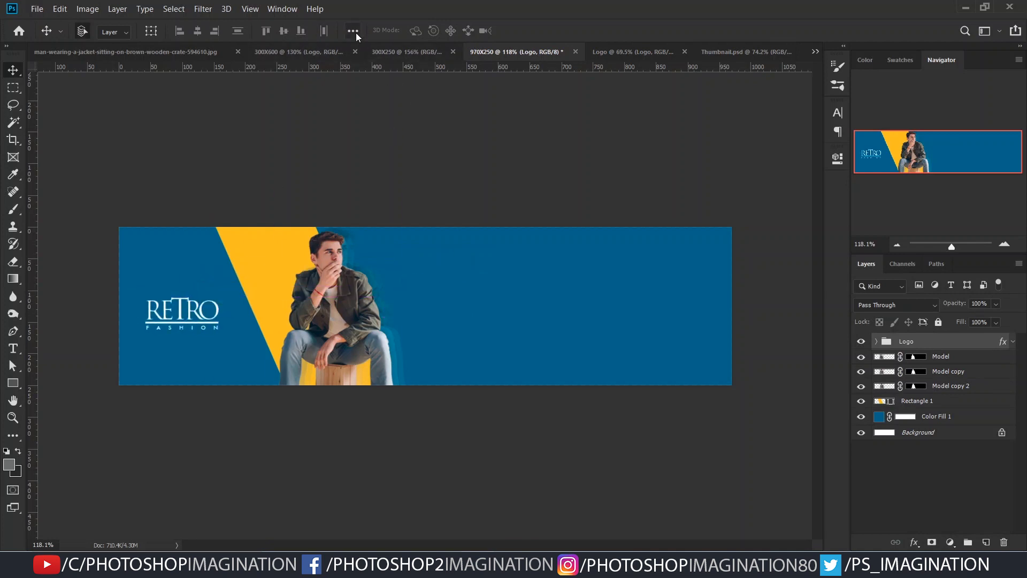
pyautogui.click(353, 31)
pyautogui.click(382, 176)
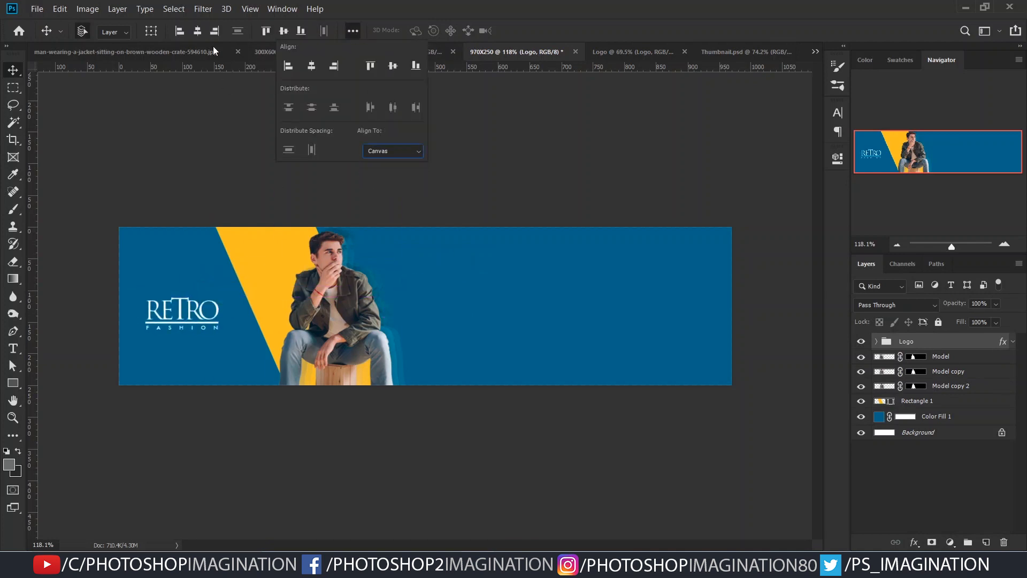
pyautogui.click(284, 31)
pyautogui.moveTo(196, 315); pyautogui.dragTo(203, 315)
# Shift the Model layers and Rectangle 1 slightly further right, and nudge the Logo group right within the blue area.
pyautogui.click(952, 357)
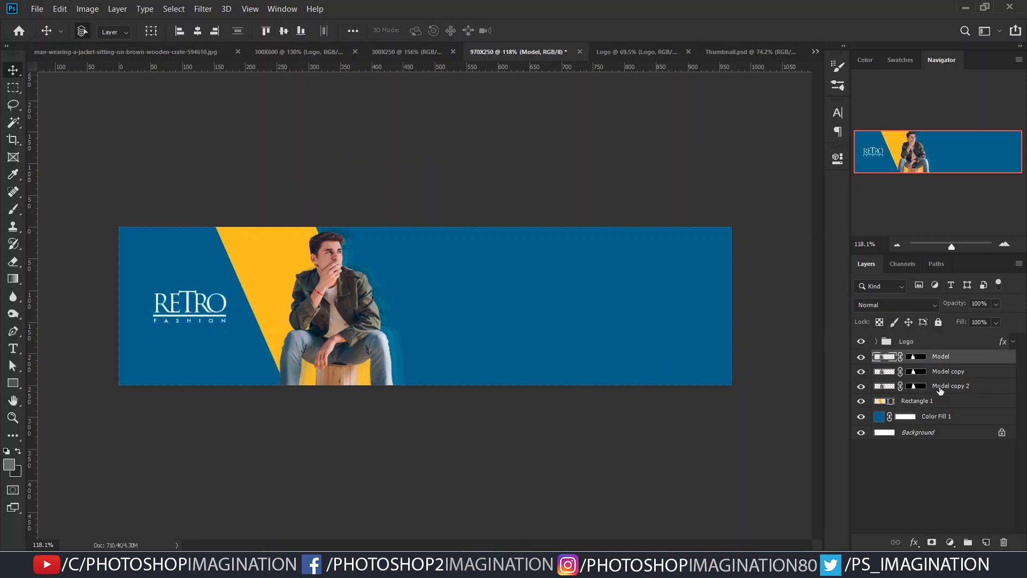
pyautogui.keyDown('shift'); pyautogui.click(939, 400); pyautogui.keyUp('shift')
pyautogui.moveTo(331, 297); pyautogui.dragTo(340, 296)
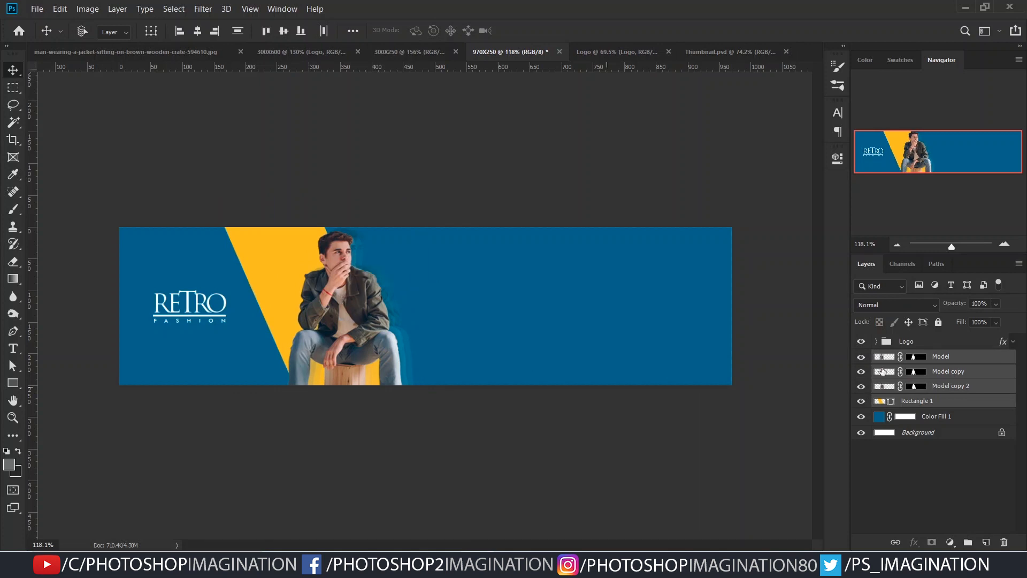
pyautogui.click(906, 341)
pyautogui.moveTo(214, 304); pyautogui.dragTo(216, 304)
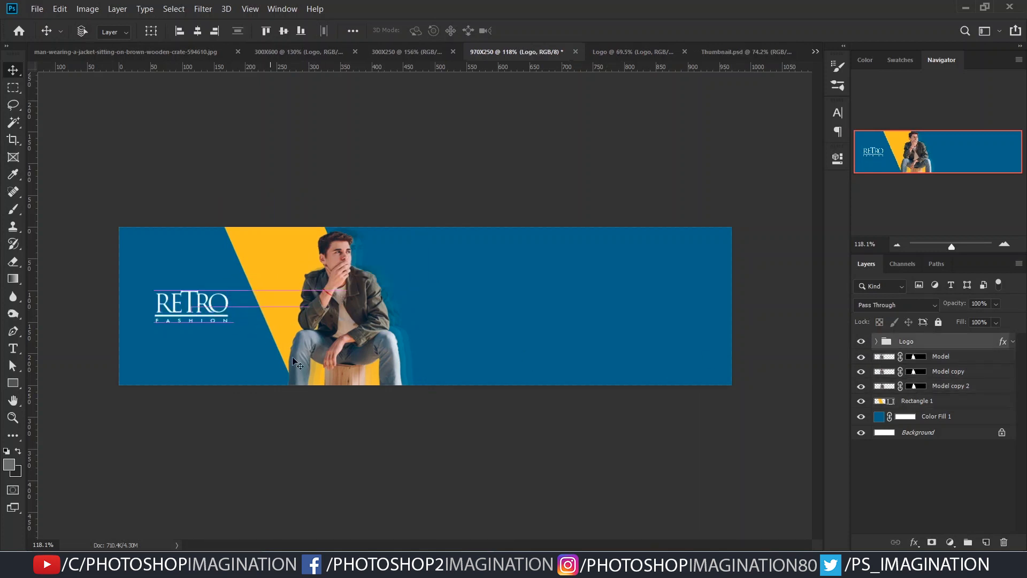
# Duplicate Rectangle 1 into the banner's lower-left corner and nudge the Logo group slightly left between the two yellow shapes.
pyautogui.click(273, 240)
pyautogui.moveTo(240, 249); pyautogui.dragTo(9, 319)
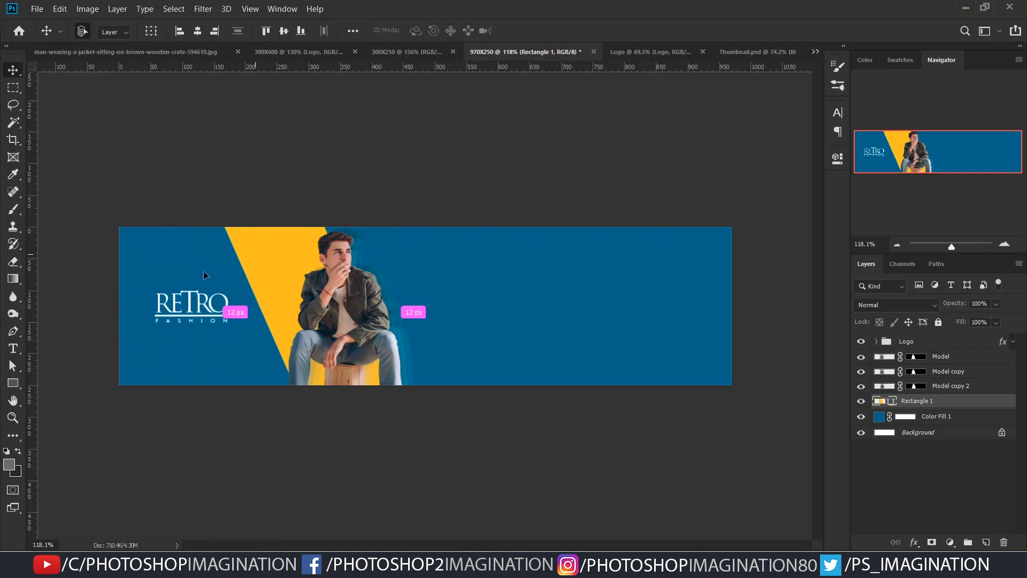
pyautogui.moveTo(203, 275); pyautogui.dragTo(101, 450)
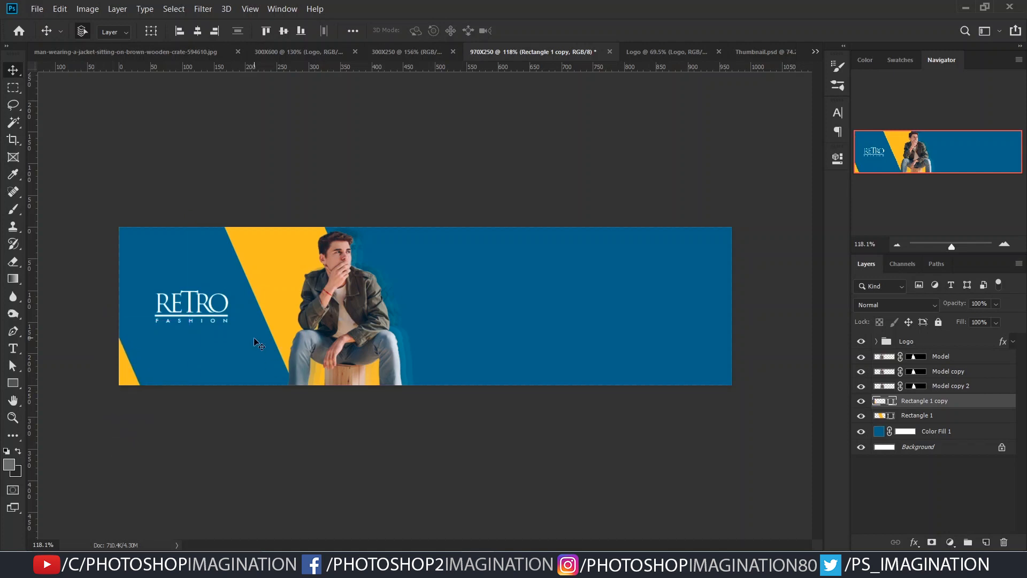
pyautogui.click(928, 349)
pyautogui.moveTo(247, 300); pyautogui.dragTo(235, 281)
pyautogui.scroll(-3, 322, 379)
pyautogui.scroll(1, 375, 321)
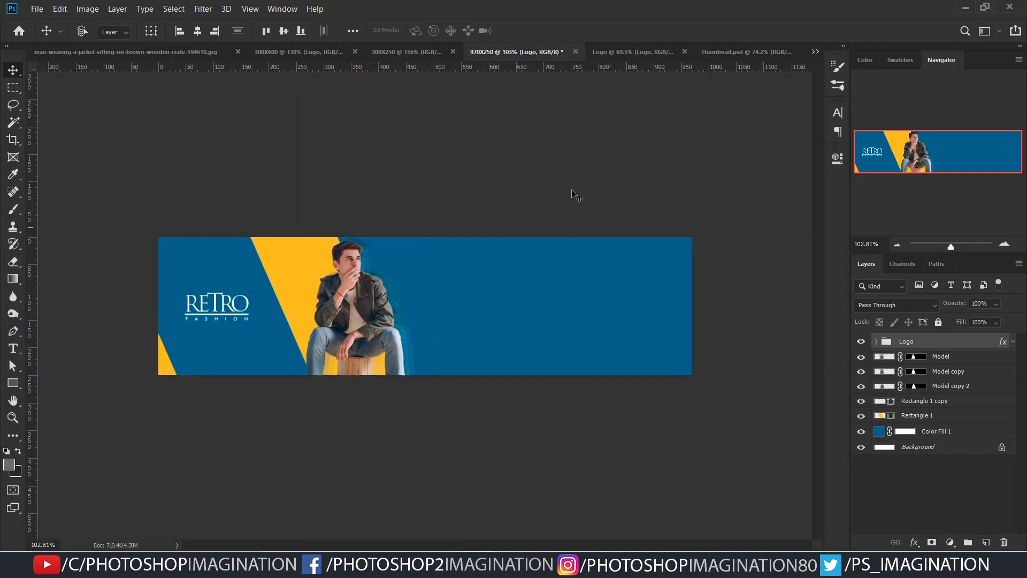
# Copy the Sale group from the 300X600 banner, scale it to about 121.5% and centre it vertically just right of the man.
pyautogui.click(302, 53)
pyautogui.scroll(1, 551, 291)
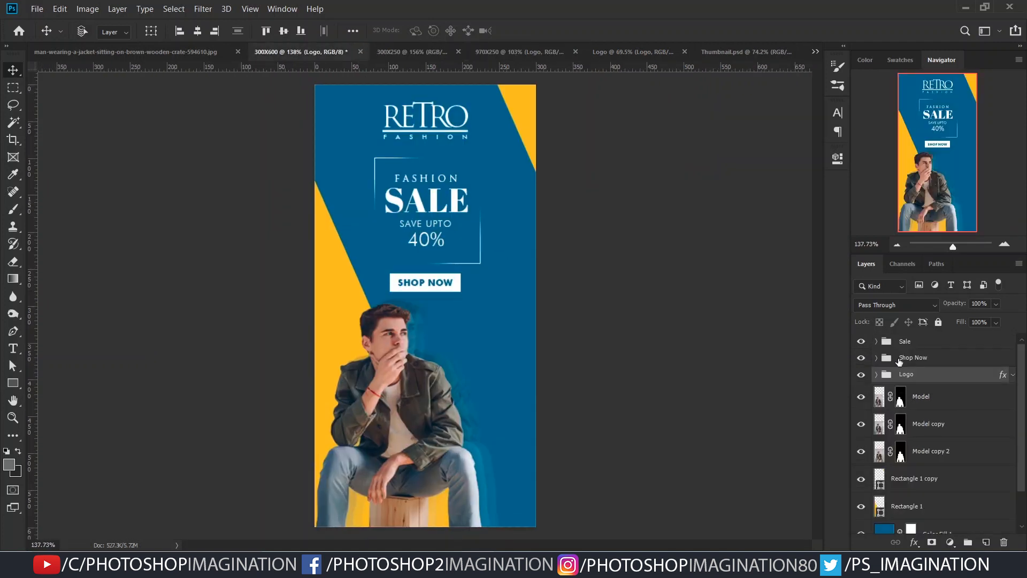
pyautogui.keyDown('ctrl'); pyautogui.click(959, 373); pyautogui.keyUp('ctrl')
pyautogui.moveTo(958, 343); pyautogui.dragTo(492, 337)
pyautogui.hotkey('ctrl', 't')
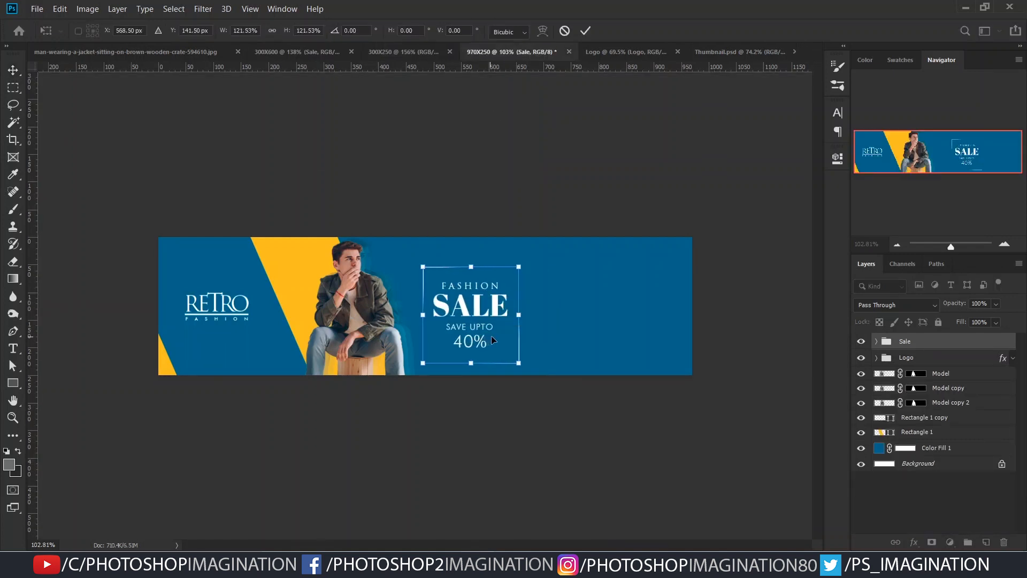
pyautogui.click(585, 31)
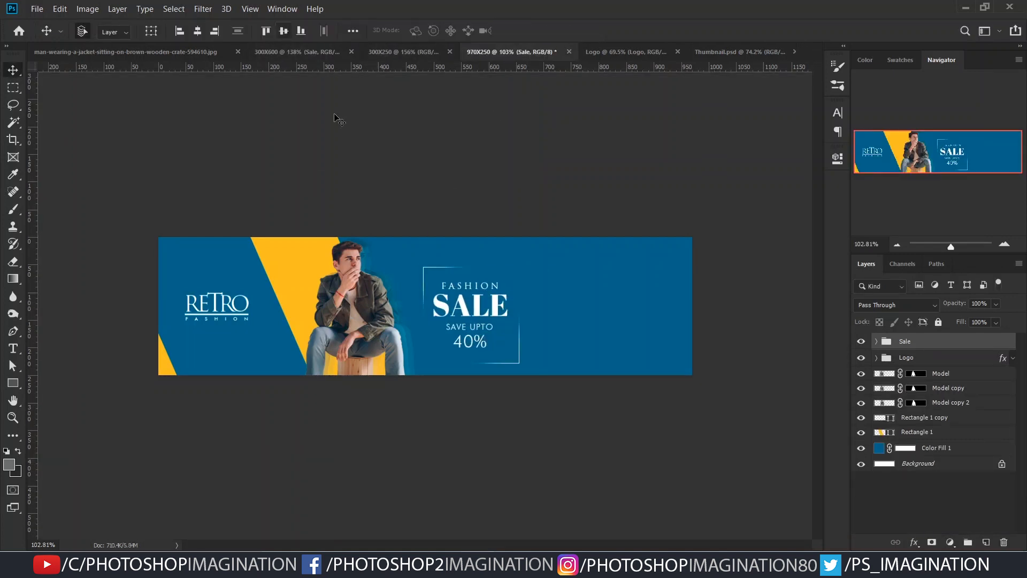
pyautogui.moveTo(477, 313)
pyautogui.mouseDown()
pyautogui.moveTo(467, 306)
pyautogui.moveTo(479, 303)
pyautogui.mouseUp()
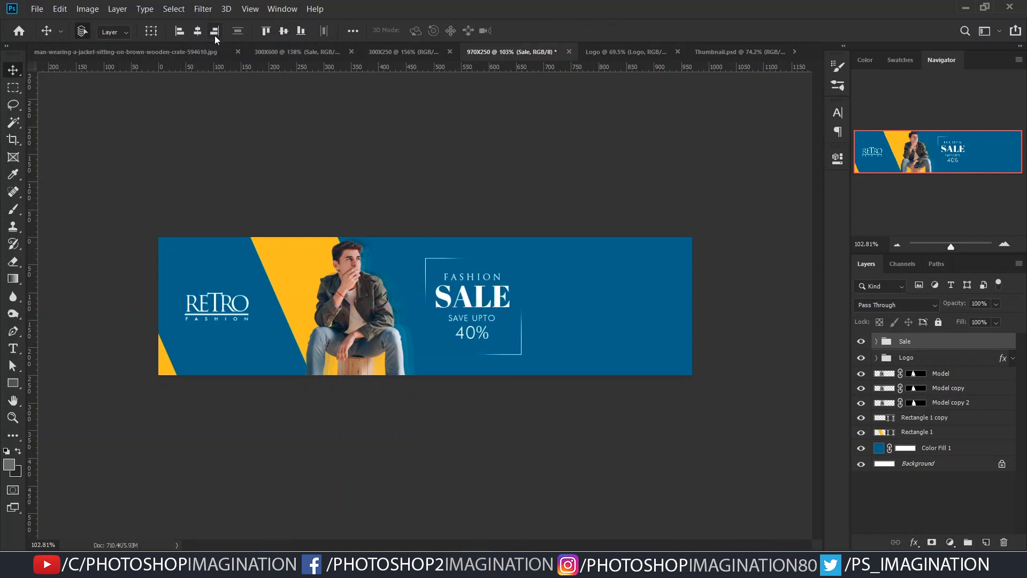
# Copy the Shop Now group from the 300X600 banner into the empty blue area right of the sale text in 970X250.
pyautogui.click(282, 52)
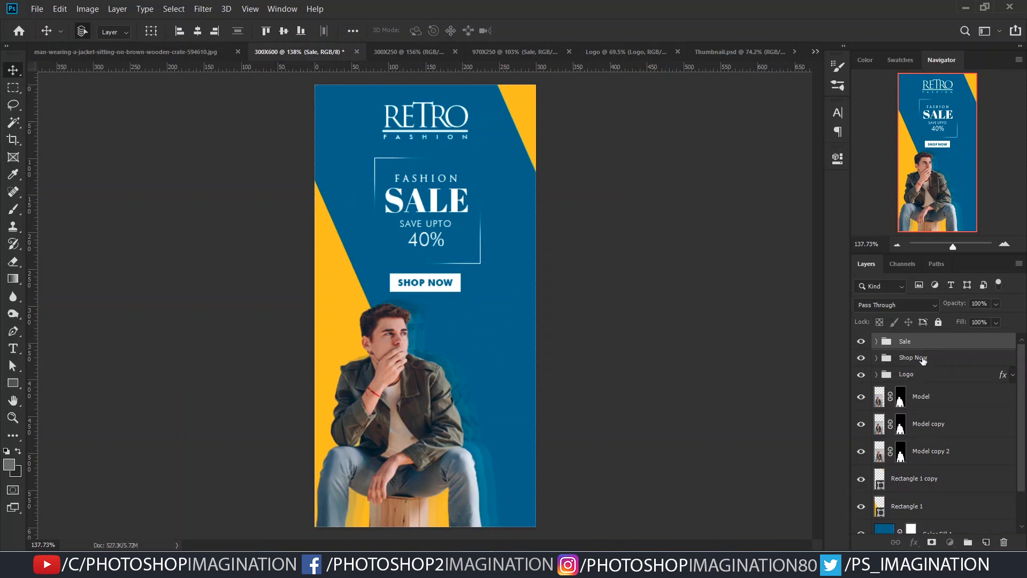
pyautogui.moveTo(922, 359); pyautogui.dragTo(639, 313)
pyautogui.hotkey('ctrl', 't')
pyautogui.press('Return')
pyautogui.moveTo(642, 312); pyautogui.dragTo(642, 312)
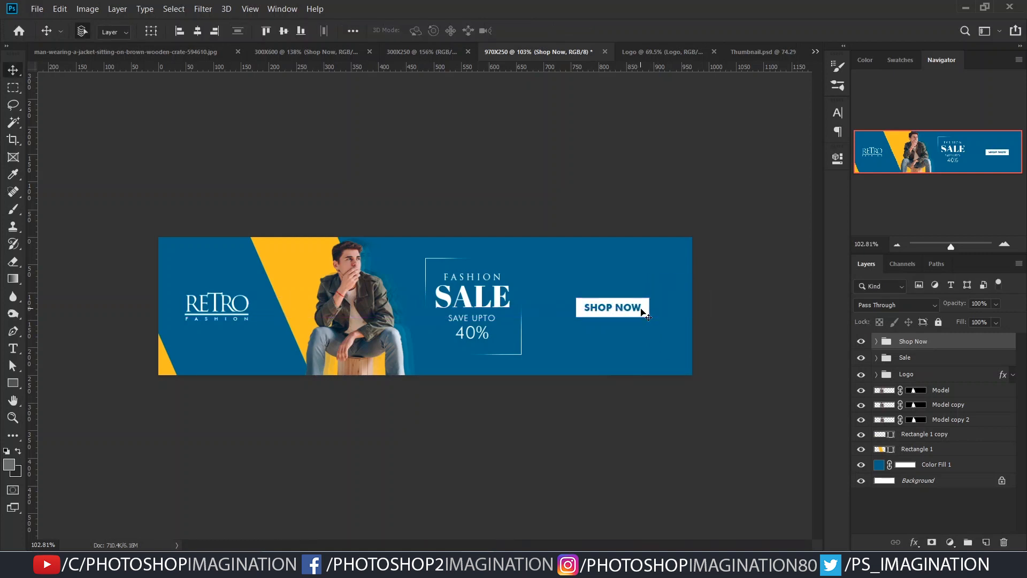
# Enlarge the Shop Now button to about 112% and centre it vertically on the canvas.
pyautogui.scroll(-2, 571, 353)
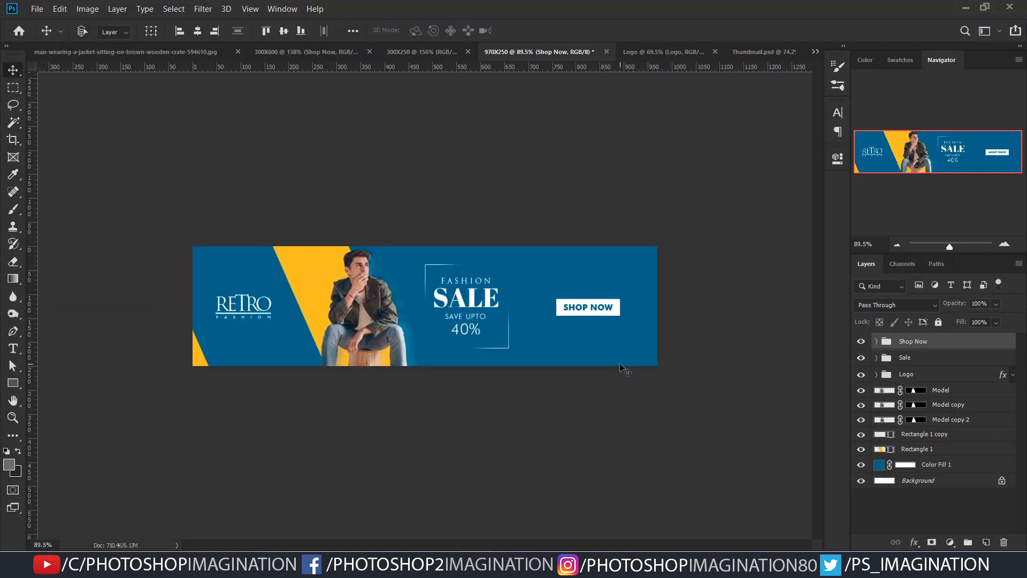
pyautogui.hotkey('ctrl', 't')
pyautogui.moveTo(559, 321); pyautogui.dragTo(553, 317)
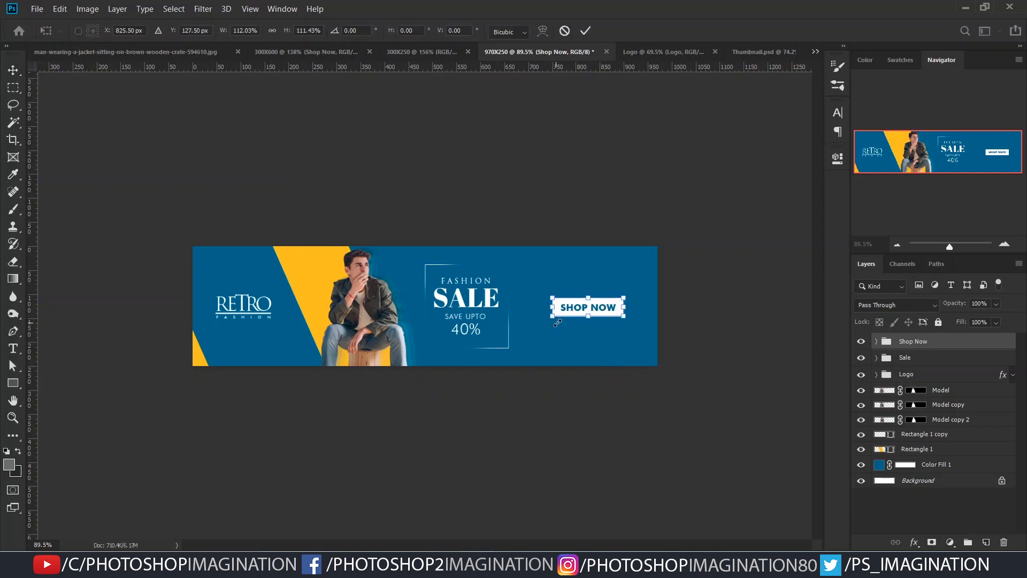
pyautogui.press('Return')
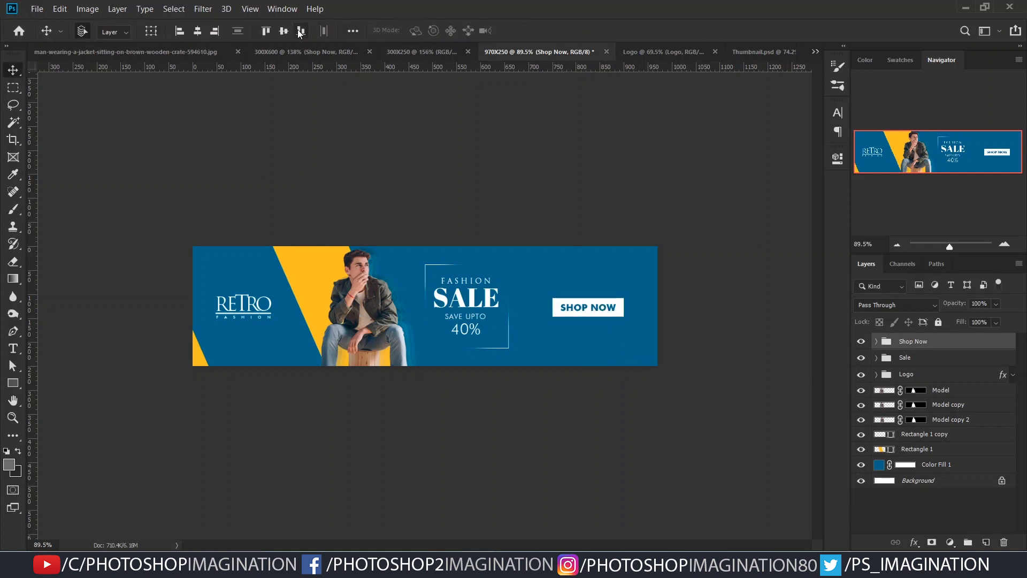
pyautogui.click(283, 30)
pyautogui.click(919, 359)
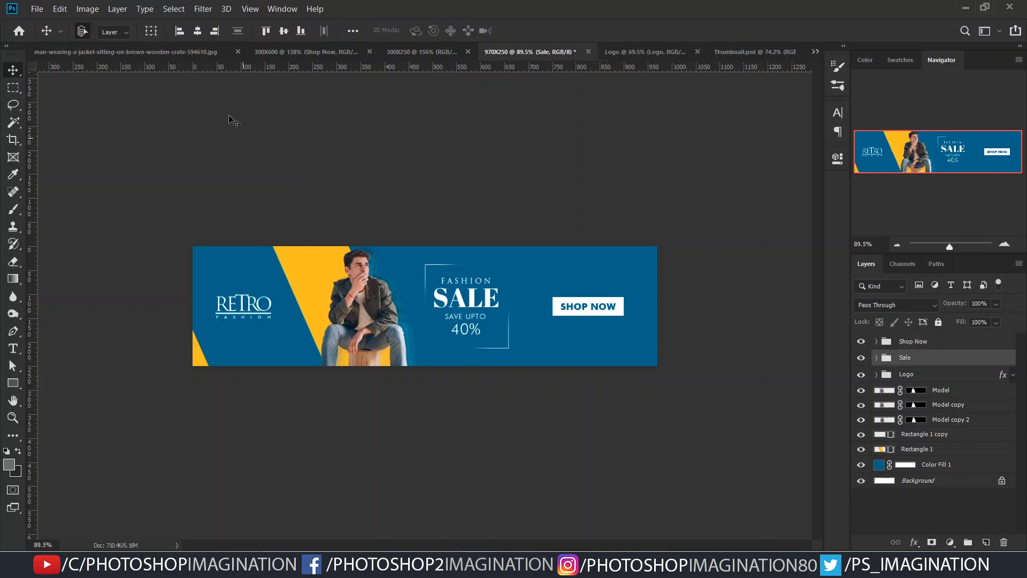
pyautogui.click(697, 294)
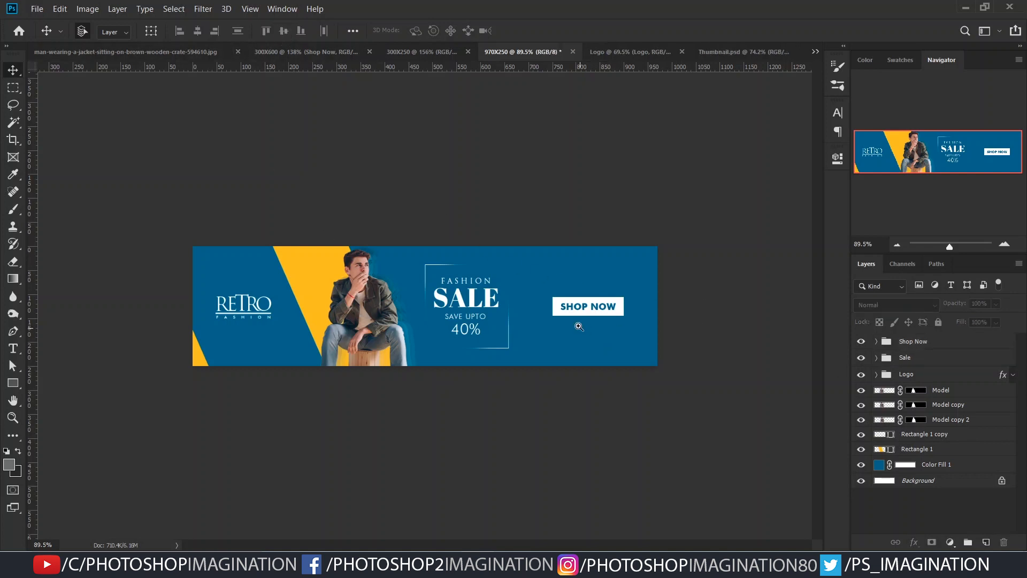
# Move the Shop Now button slightly left, towards the sale text, and fine-tune its horizontal position with small nudges.
pyautogui.scroll(1, 577, 325)
pyautogui.click(920, 341)
pyautogui.moveTo(608, 332); pyautogui.dragTo(599, 332)
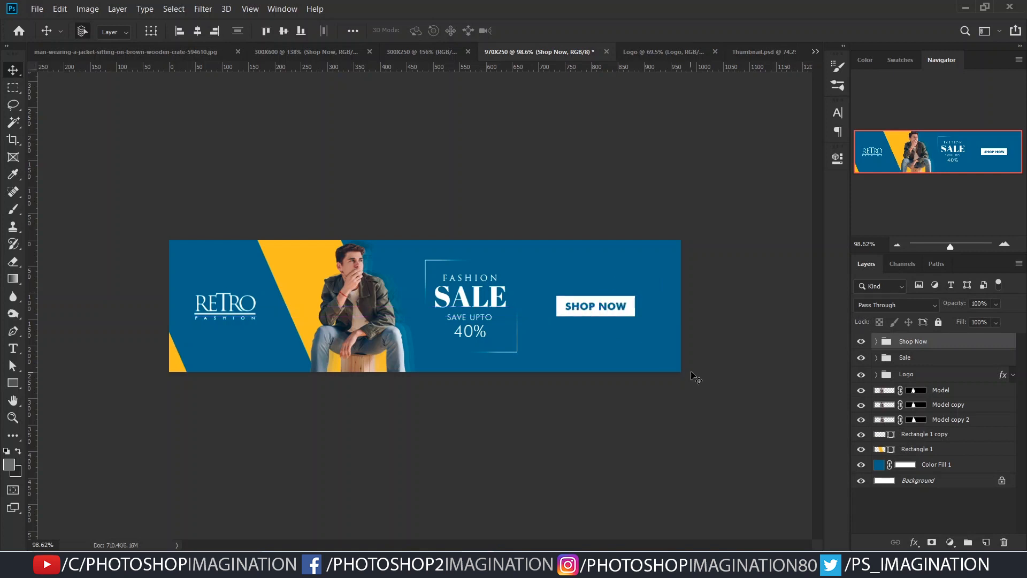
pyautogui.press('Right')
pyautogui.press('Right')
pyautogui.press('Right')
pyautogui.press('Right')
pyautogui.press('Right')
pyautogui.press('Right')
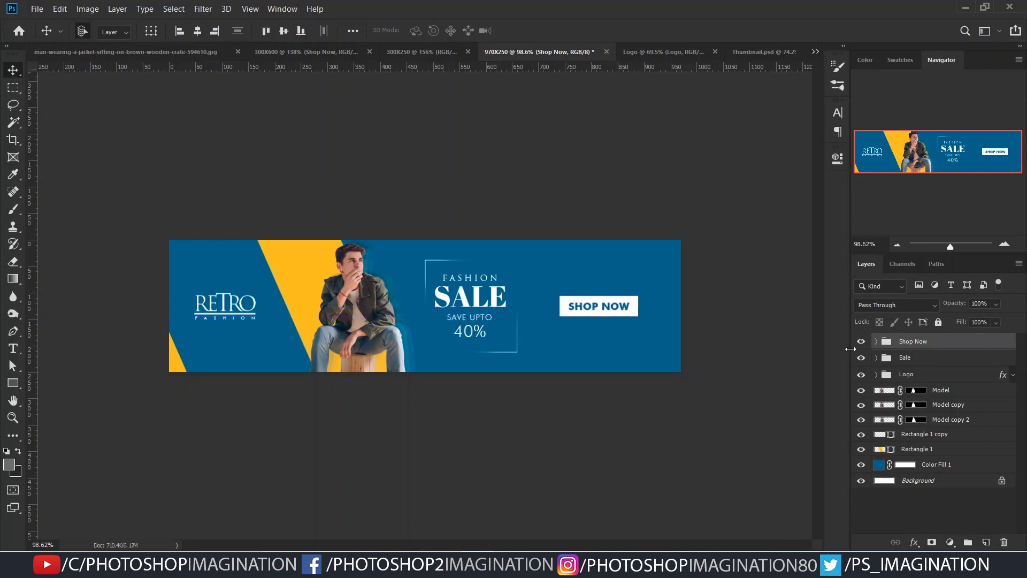
# Shift the Sale group slightly right, closer to the Shop Now button, and review all three banners.
pyautogui.click(901, 362)
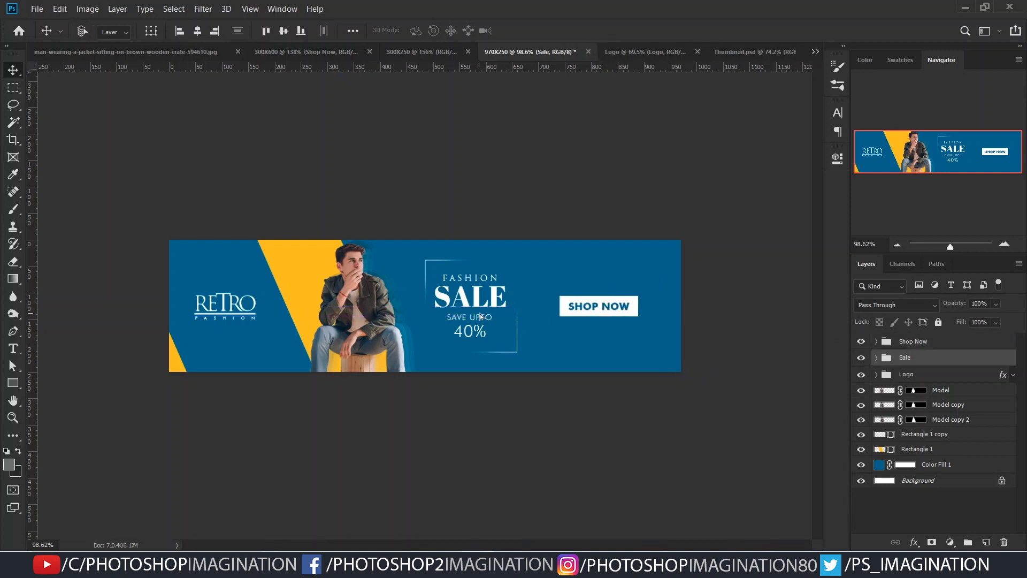
pyautogui.moveTo(480, 317); pyautogui.dragTo(537, 348)
pyautogui.click(550, 410)
pyautogui.click(279, 52)
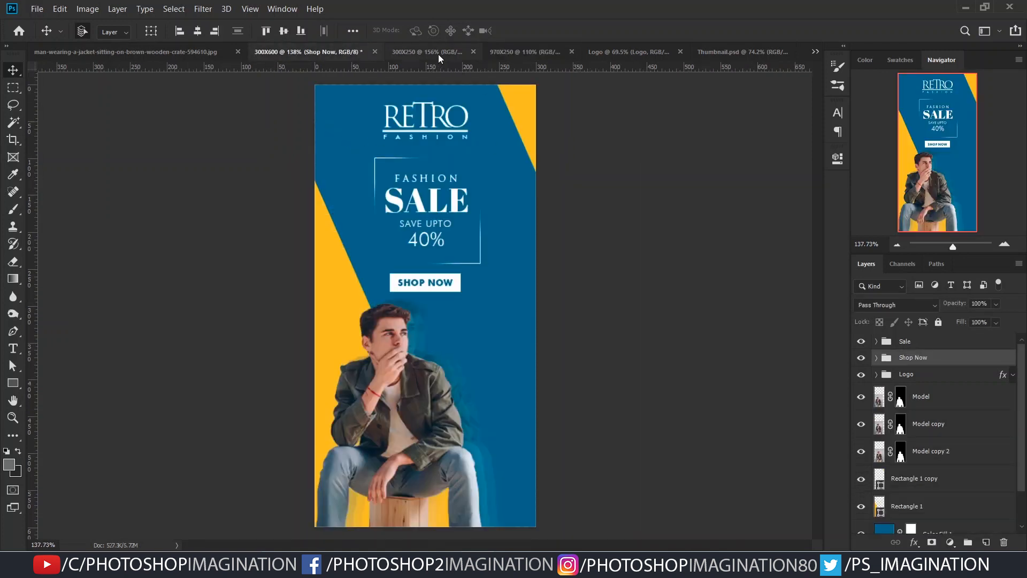
pyautogui.click(455, 51)
pyautogui.click(521, 51)
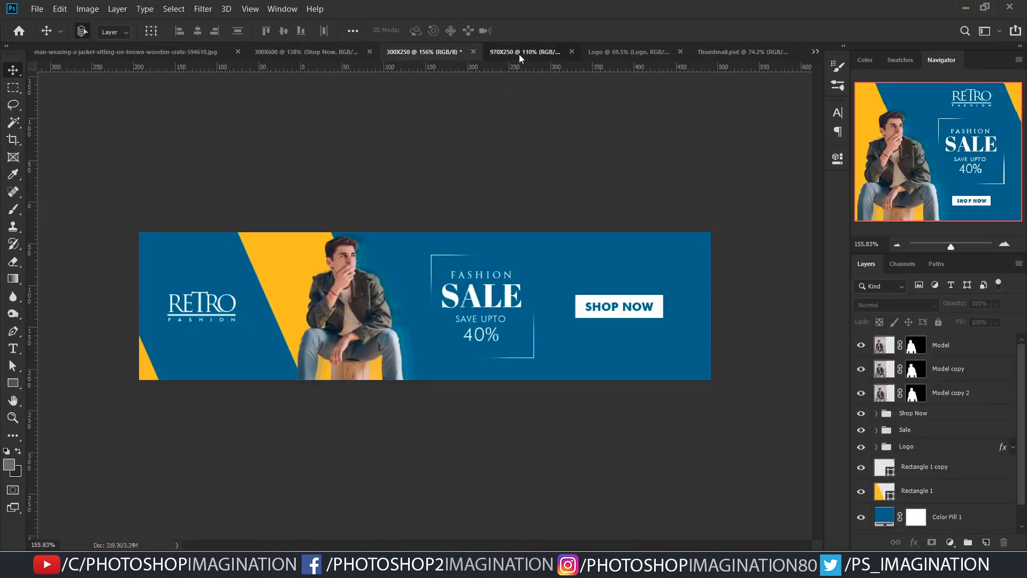